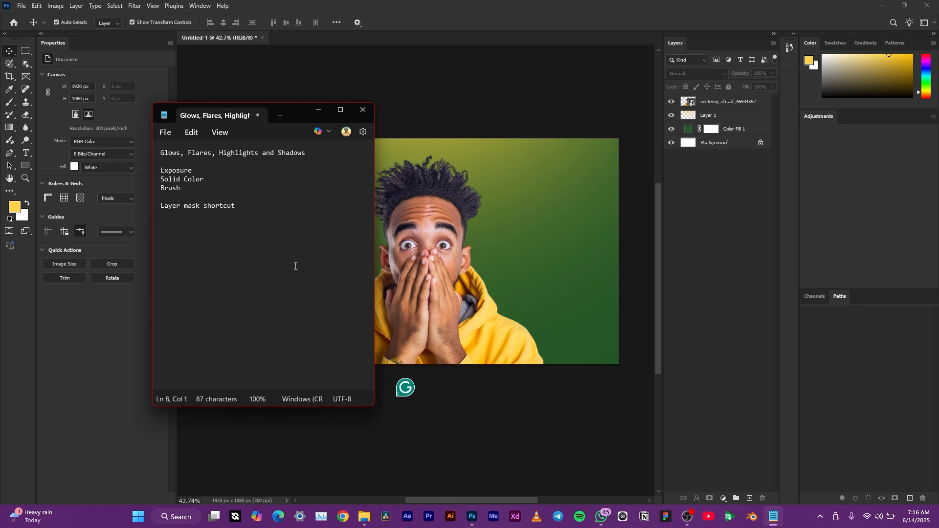
{"action": "left_click", "coordinate": [439, 221]}
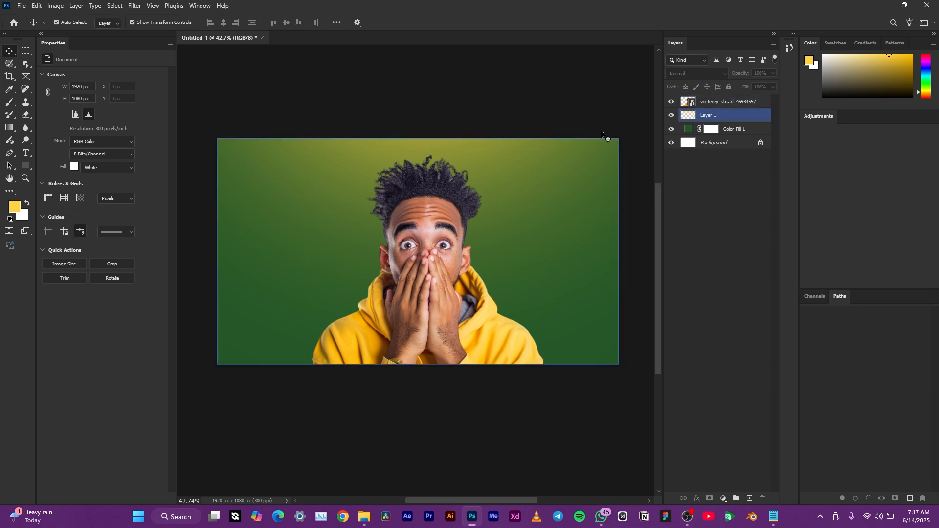
{"action": "left_click", "coordinate": [462, 208]}
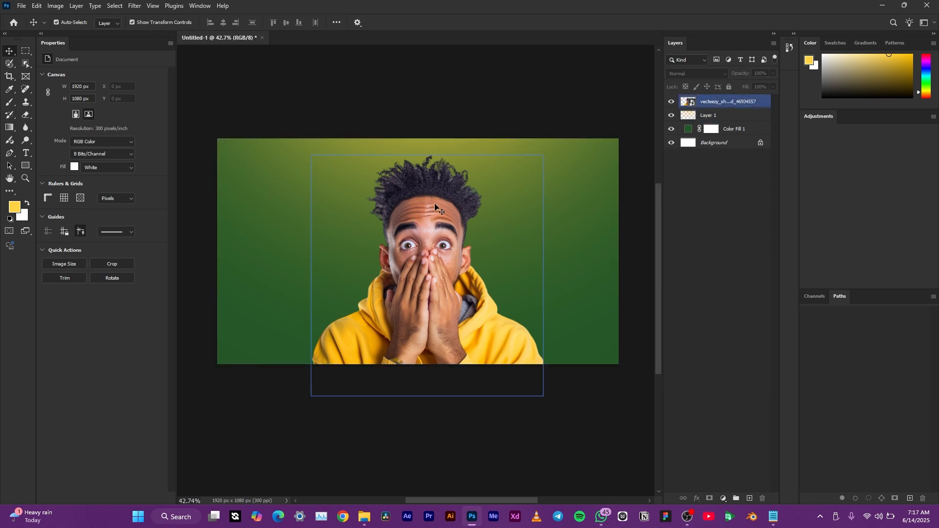
{"action": "scroll", "coordinate": [440, 220], "scroll_direction": "up", "scroll_amount": 5}
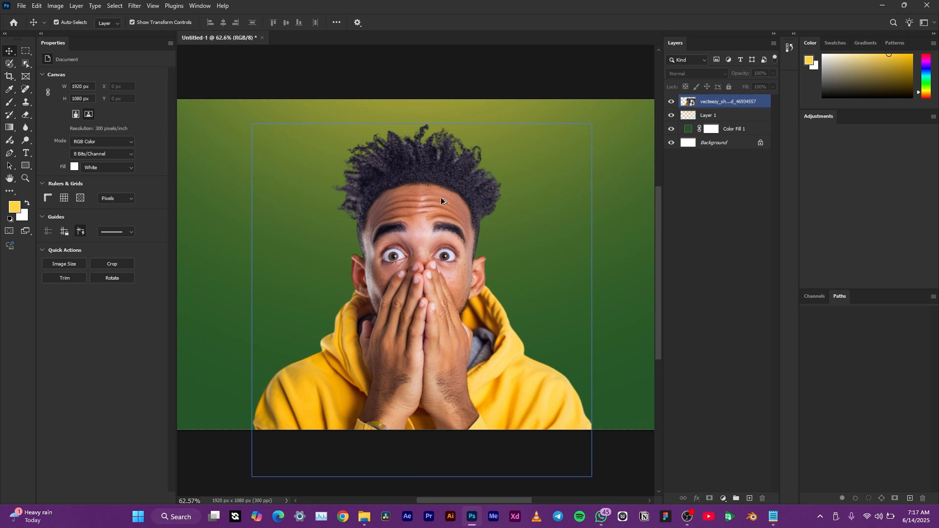
{"action": "scroll", "coordinate": [455, 211], "scroll_direction": "down", "scroll_amount": 5}
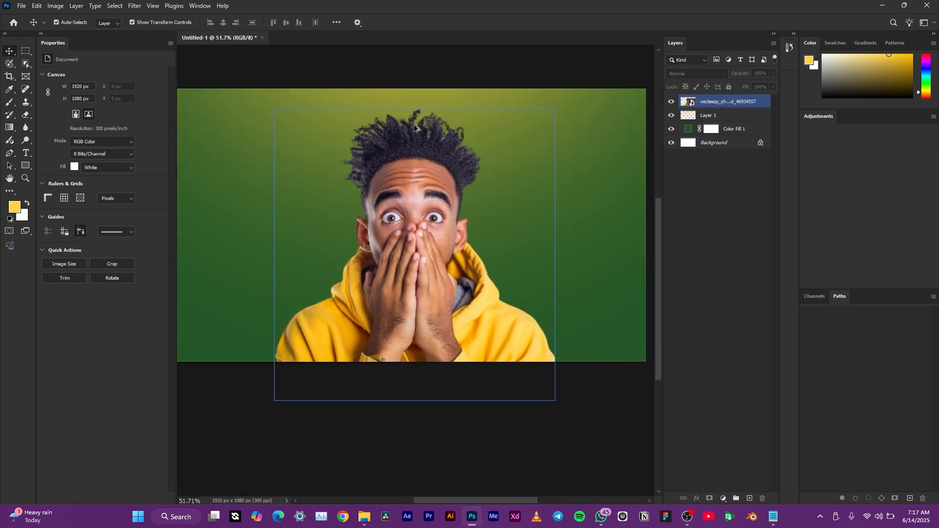
{"action": "left_click", "coordinate": [413, 246]}
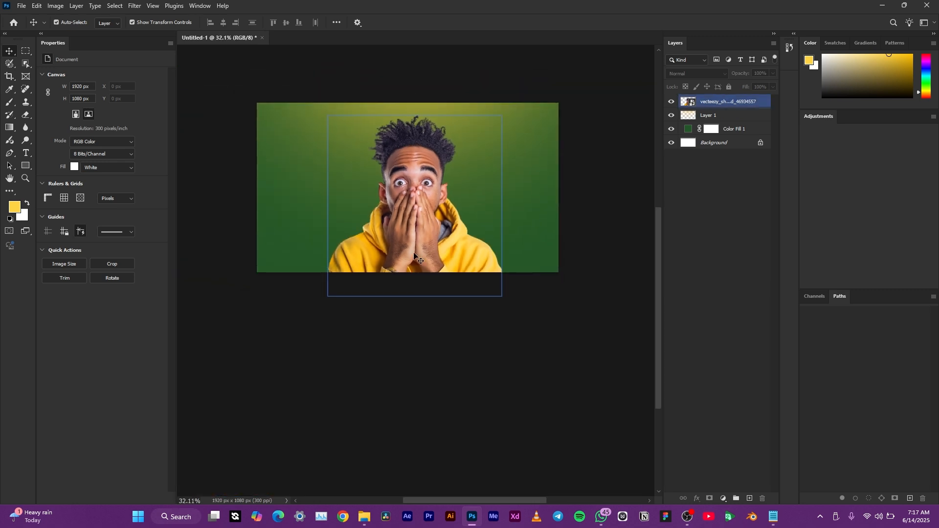
{"action": "scroll", "coordinate": [415, 253], "scroll_direction": "up", "scroll_amount": 4}
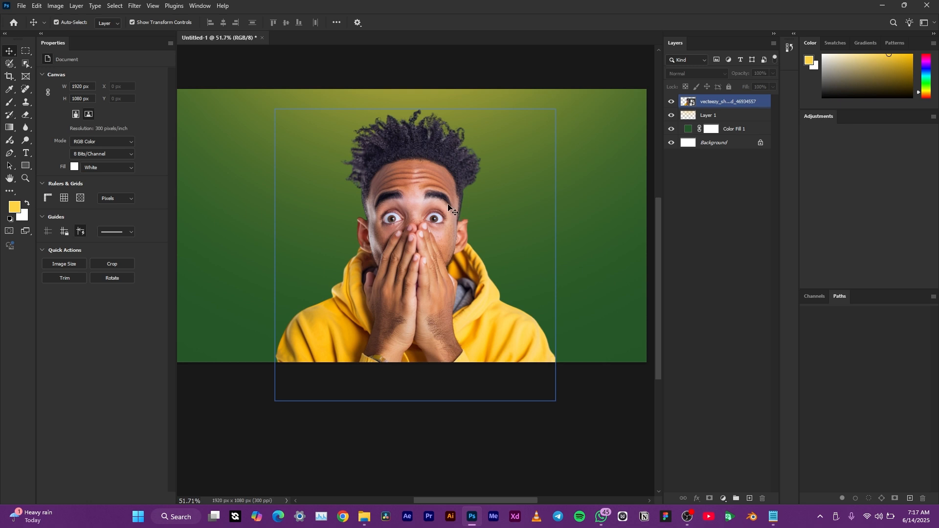
{"action": "left_click", "coordinate": [473, 191]}
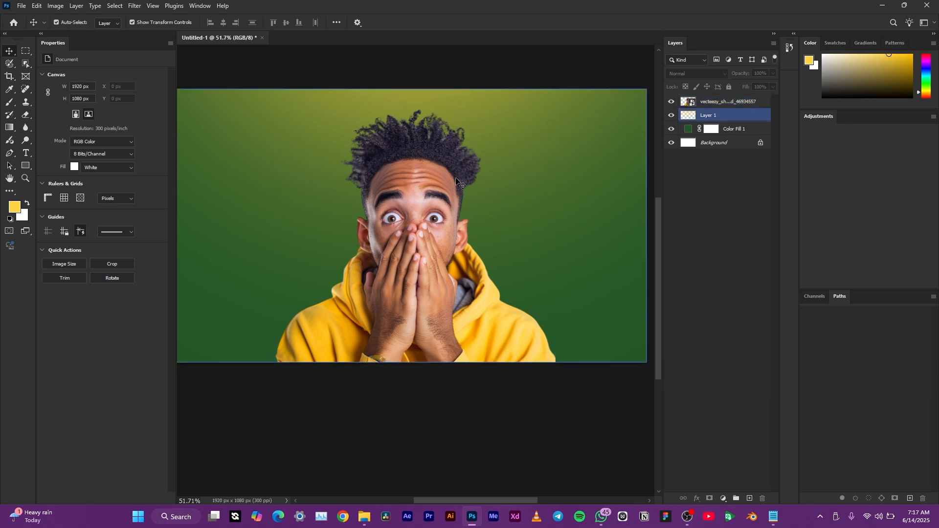
{"action": "left_click", "coordinate": [438, 204]}
{"action": "left_click", "coordinate": [655, 367]}
{"action": "left_click", "coordinate": [638, 355]}
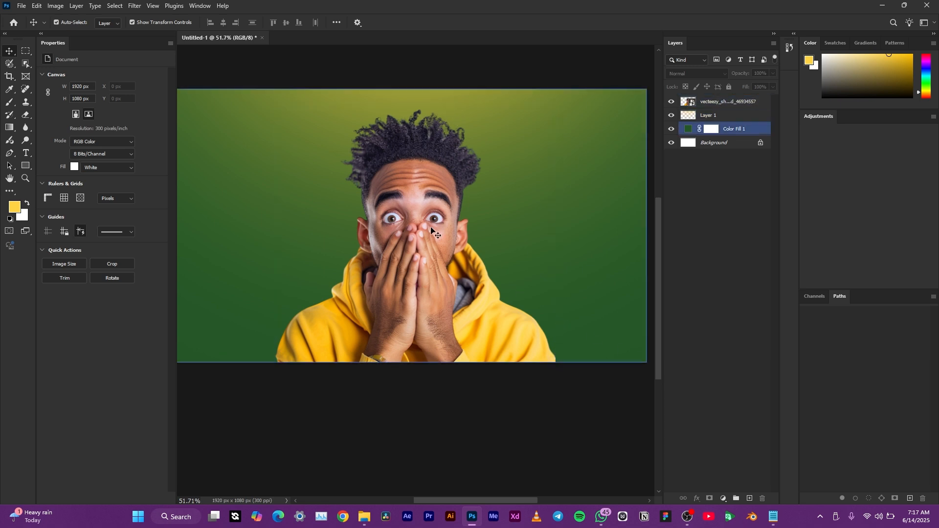
{"action": "left_click", "coordinate": [313, 118]}
{"action": "left_click", "coordinate": [215, 78]}
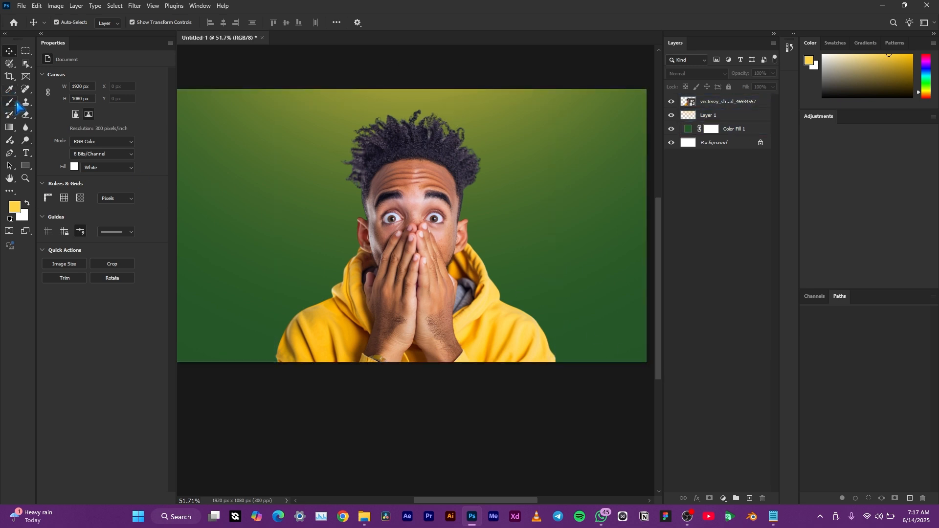
{"action": "left_click", "coordinate": [10, 102]}
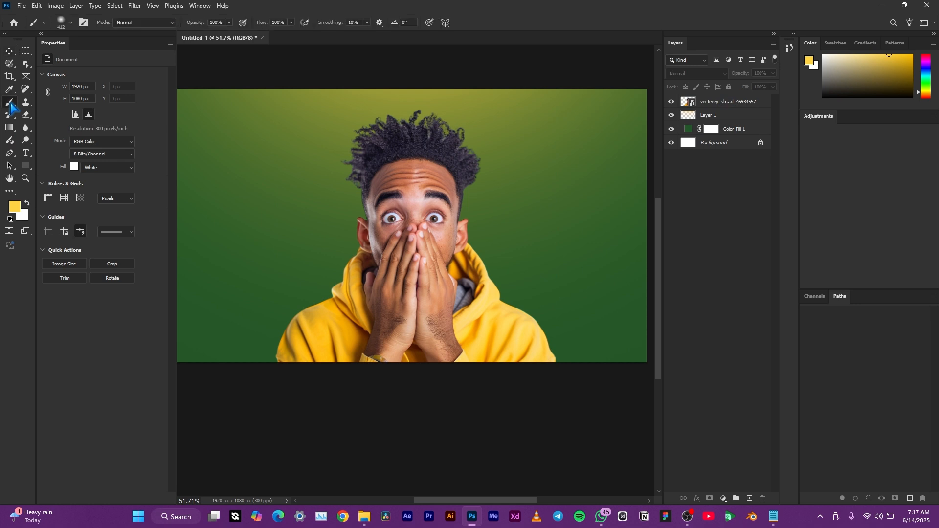
{"action": "left_click", "coordinate": [10, 50]}
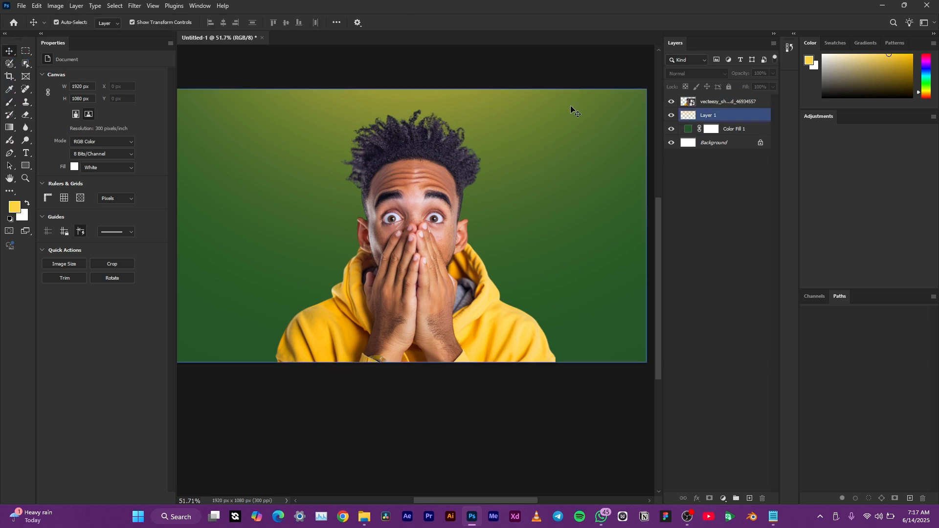
{"action": "left_click", "coordinate": [752, 116]}
- Apply a Black & White image adjustment to the shocked man's smart object layer with Reds set to 11%
{"action": "left_click", "coordinate": [383, 190]}
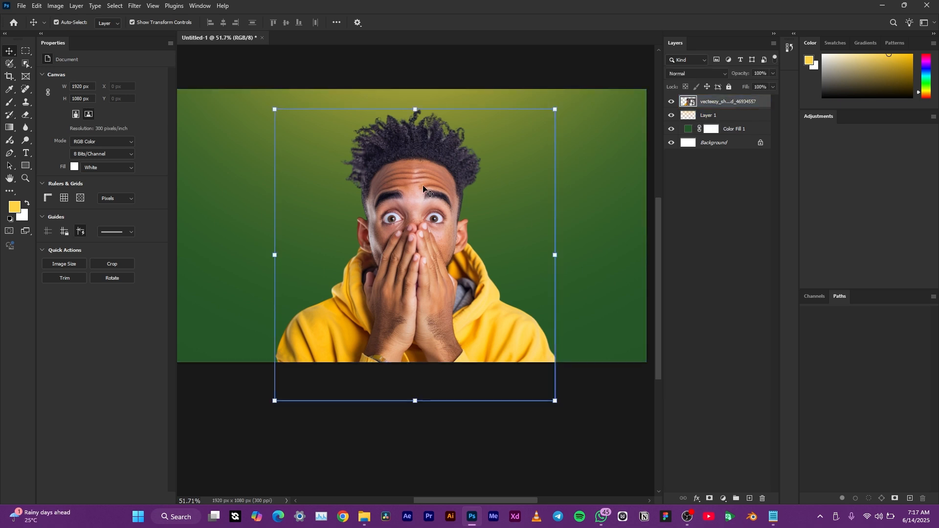
{"action": "scroll", "coordinate": [404, 192], "scroll_direction": "down", "scroll_amount": 2}
{"action": "scroll", "coordinate": [401, 197], "scroll_direction": "up", "scroll_amount": 4}
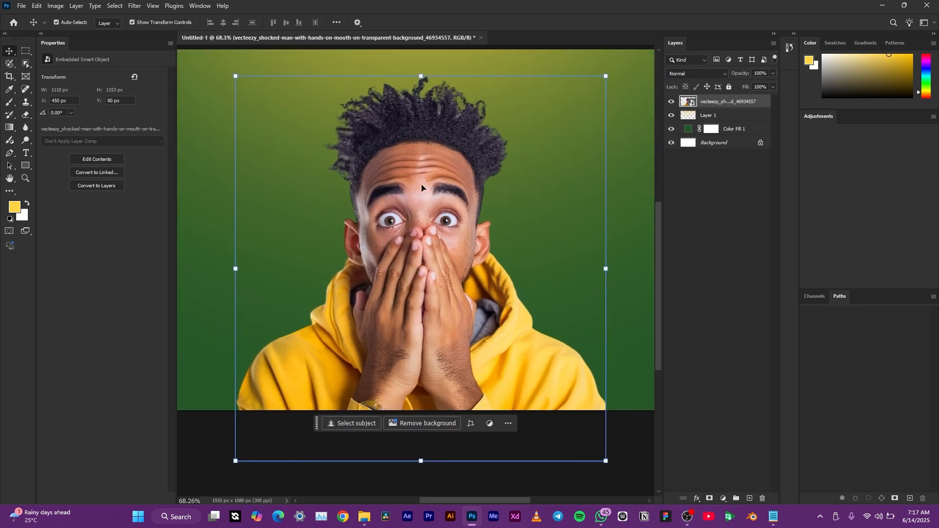
{"action": "left_click", "coordinate": [56, 5]}
{"action": "mouse_move", "coordinate": [95, 37]}
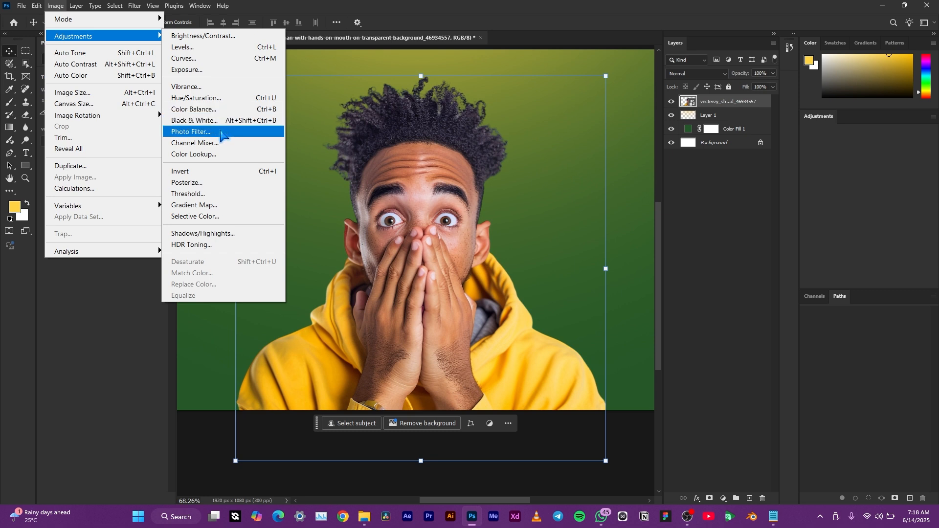
{"action": "left_click", "coordinate": [196, 120]}
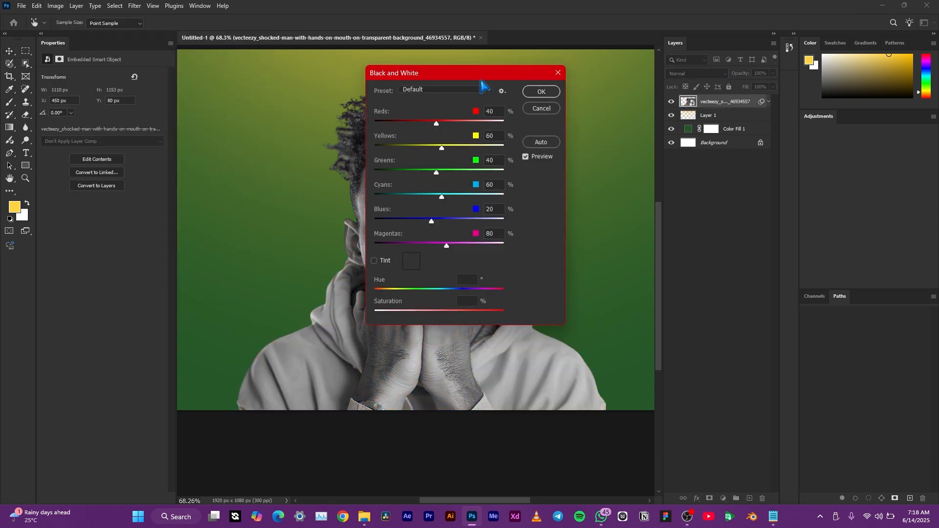
{"action": "left_click_drag", "start_coordinate": [482, 73], "coordinate": [631, 88]}
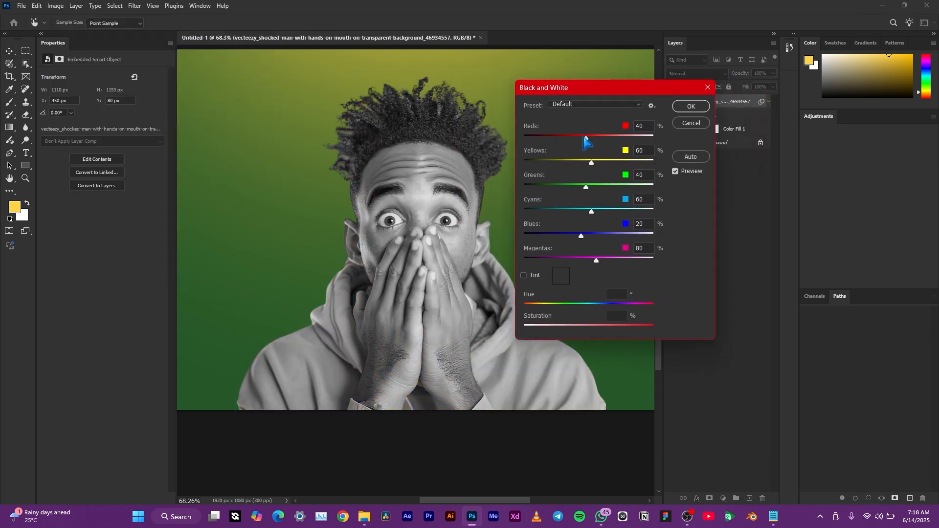
{"action": "left_click_drag", "start_coordinate": [586, 138], "coordinate": [580, 139]}
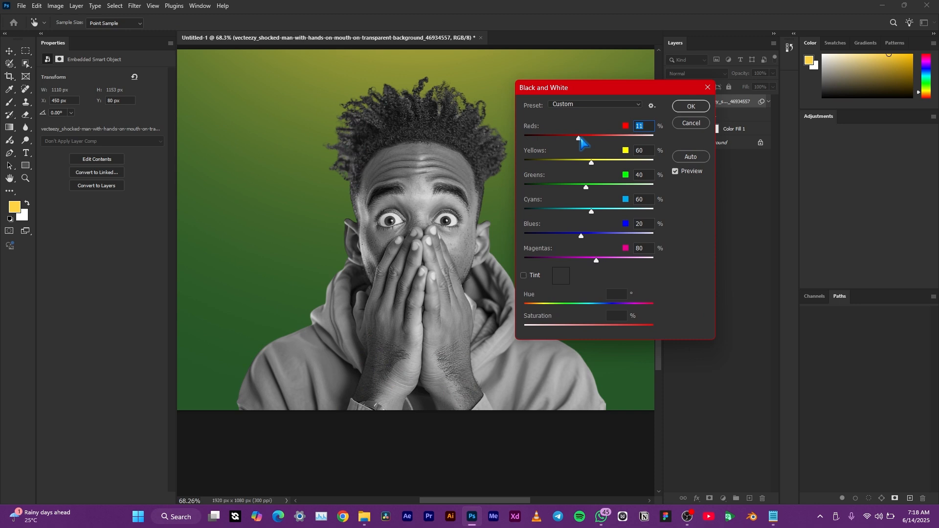
{"action": "left_click", "coordinate": [691, 107]}
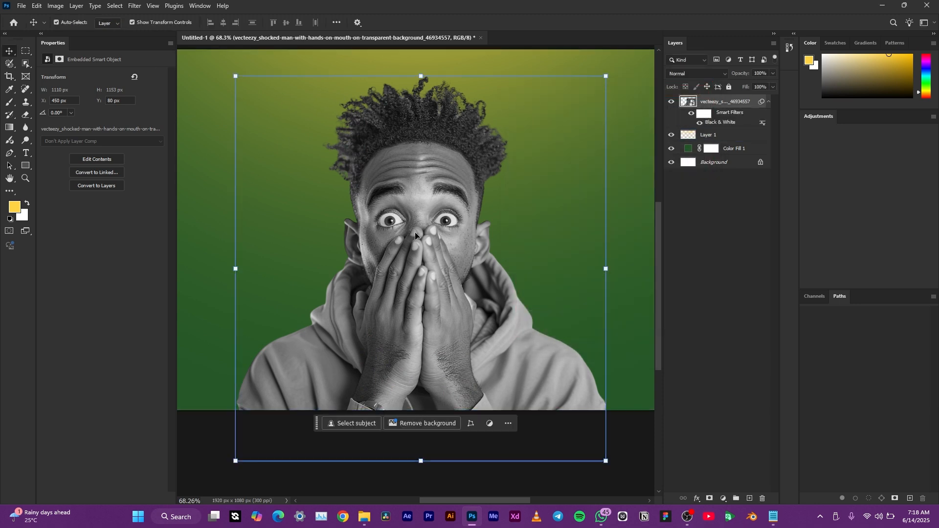
{"action": "scroll", "coordinate": [502, 235], "scroll_direction": "down", "scroll_amount": 3}
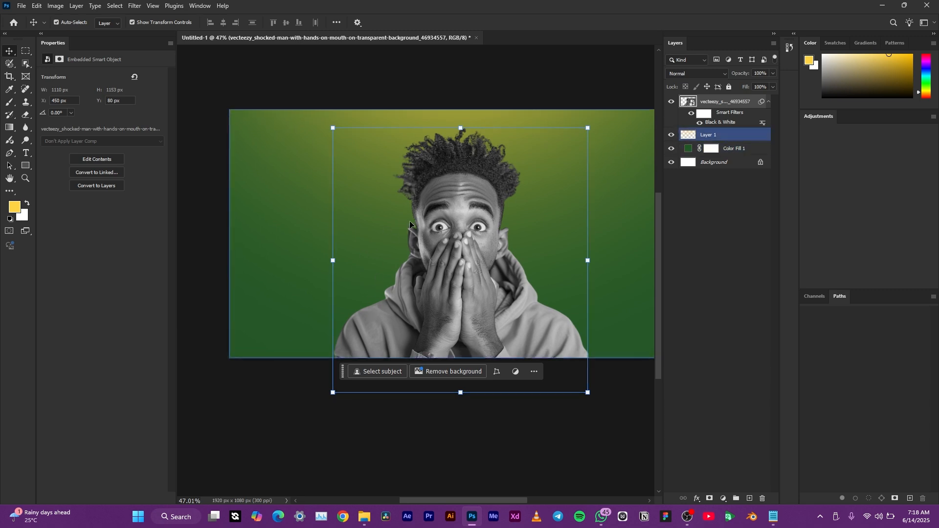
{"action": "left_click", "coordinate": [496, 101]}
{"action": "scroll", "coordinate": [524, 296], "scroll_direction": "up", "scroll_amount": 2}
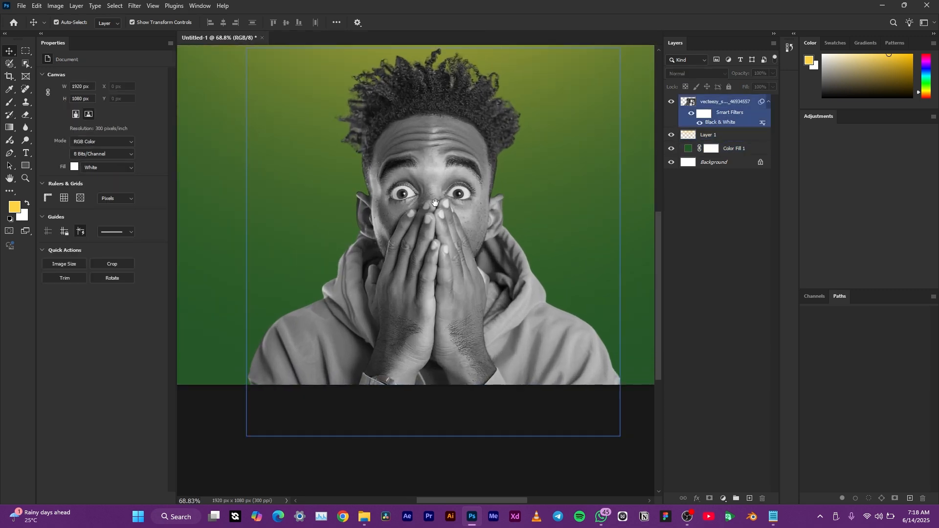
{"action": "scroll", "coordinate": [435, 201], "scroll_direction": "up", "scroll_amount": 1}
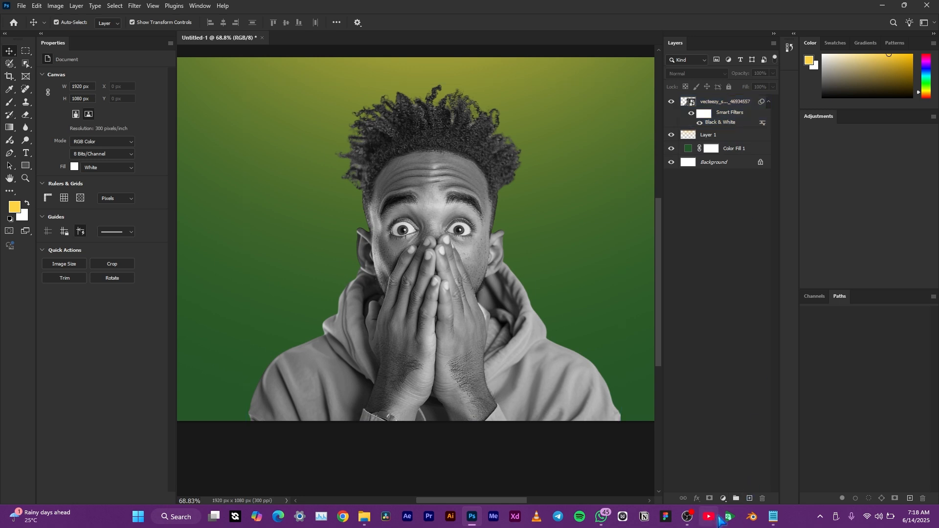
{"action": "left_click", "coordinate": [774, 519]}
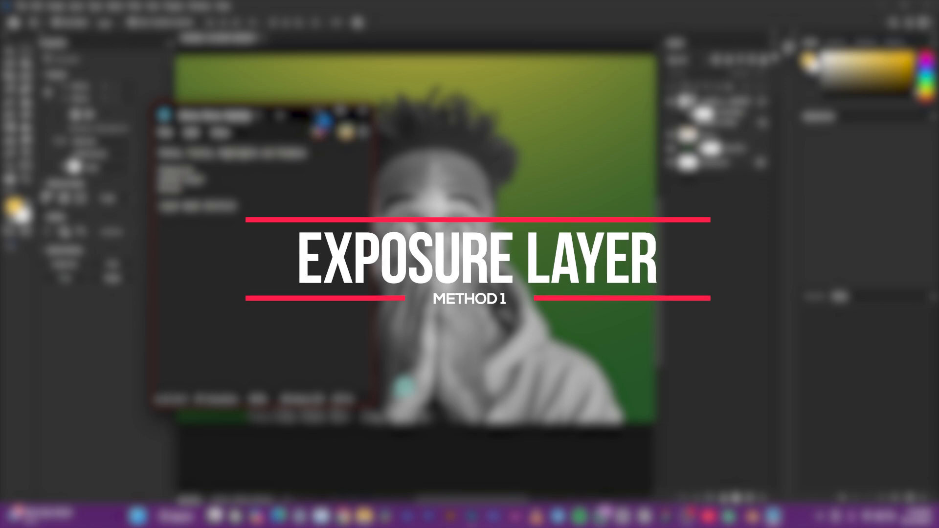
{"action": "left_click", "coordinate": [318, 112]}
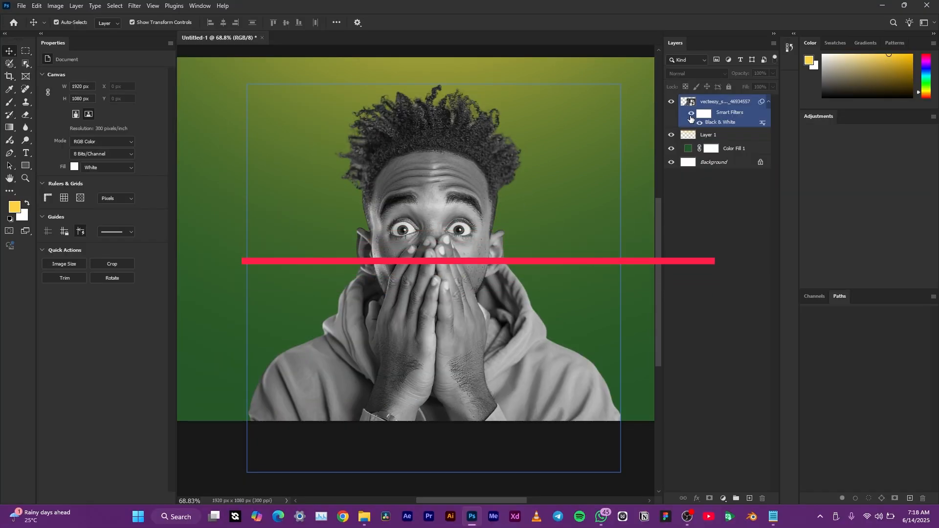
- Hide the smart filters on the shocked man's layer to bring back its original colours
{"action": "left_click", "coordinate": [690, 113]}
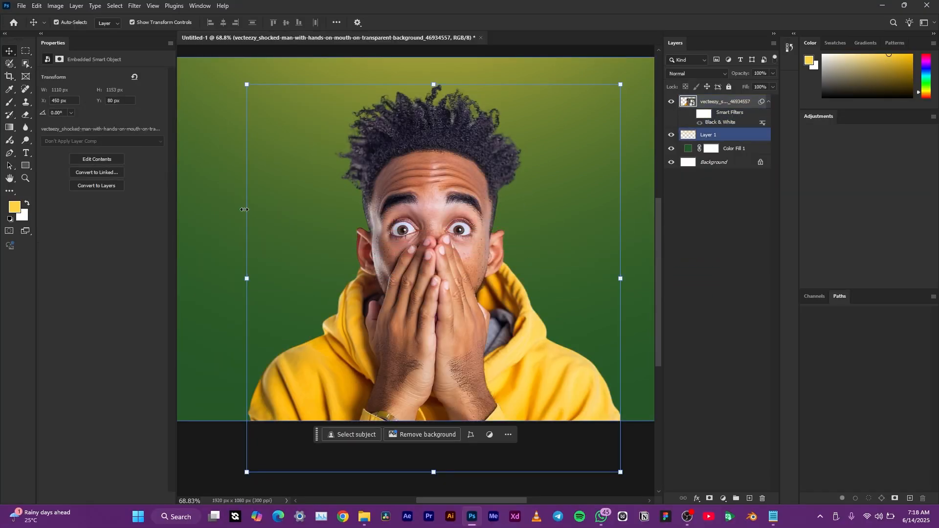
{"action": "scroll", "coordinate": [290, 224], "scroll_direction": "down", "scroll_amount": 5}
{"action": "scroll", "coordinate": [333, 233], "scroll_direction": "up", "scroll_amount": 3}
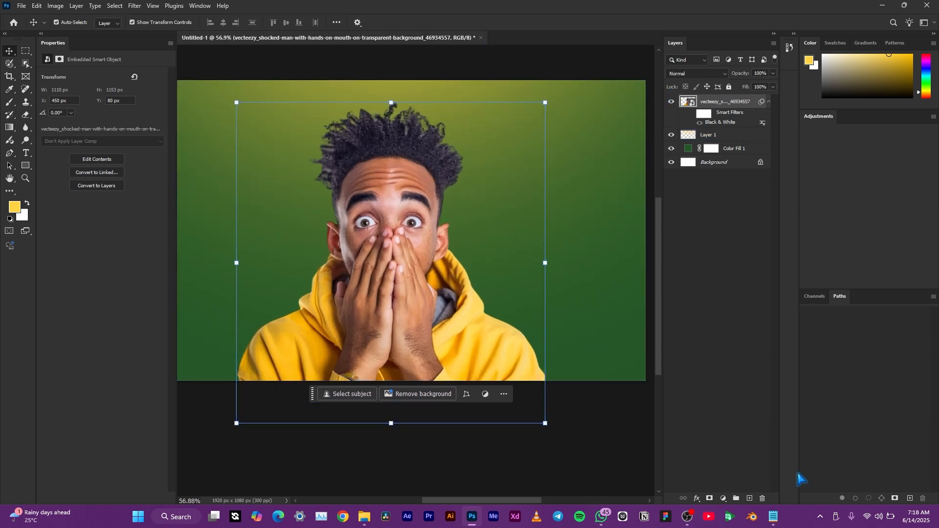
{"action": "left_click", "coordinate": [722, 499]}
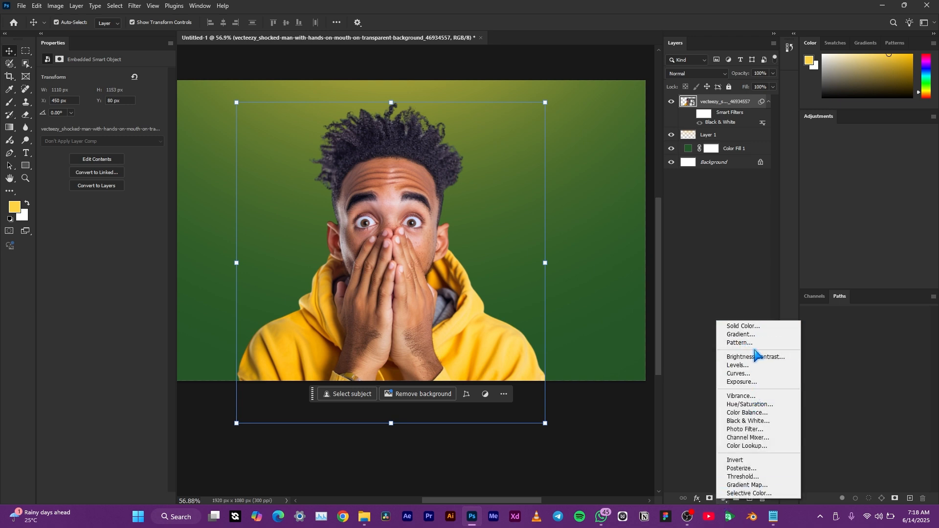
{"action": "left_click", "coordinate": [745, 374]}
{"action": "left_click", "coordinate": [742, 104]}
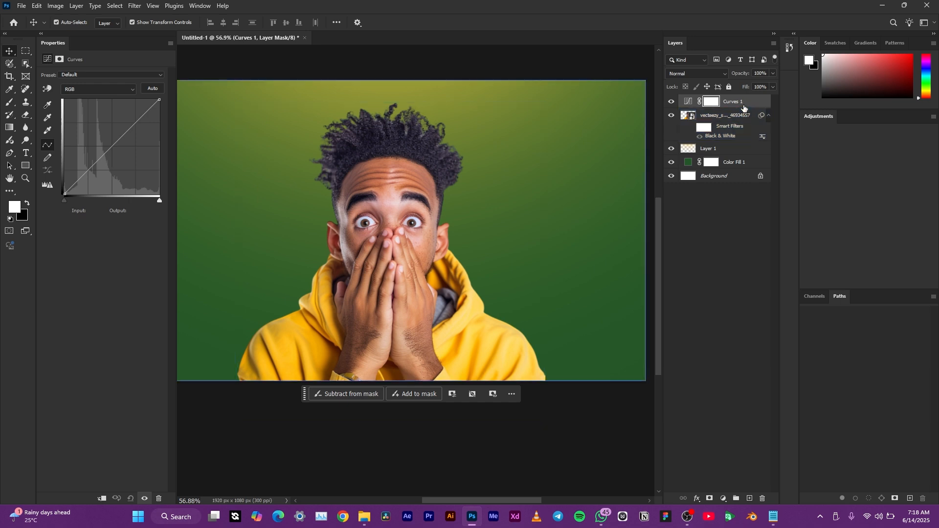
{"action": "key", "text": "Delete"}
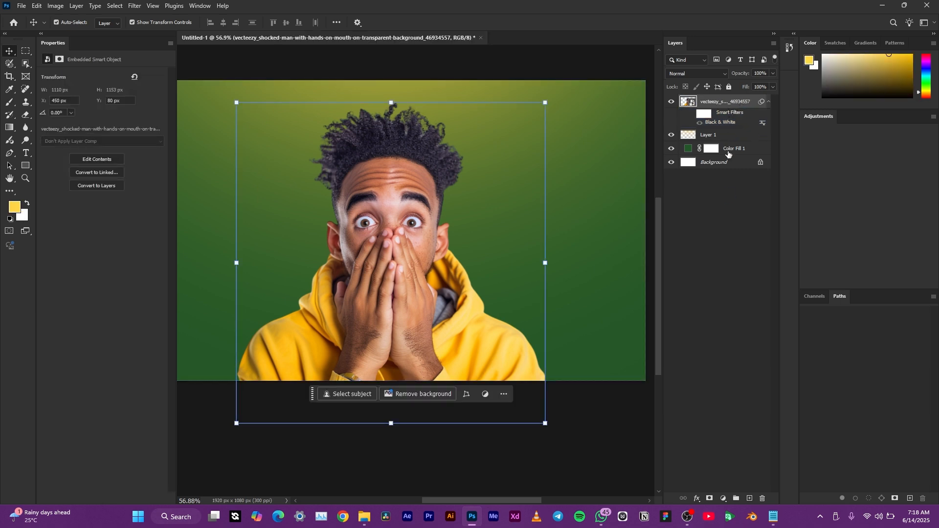
- Add an Exposure adjustment layer above the shocked man's layer
{"action": "left_click", "coordinate": [724, 498]}
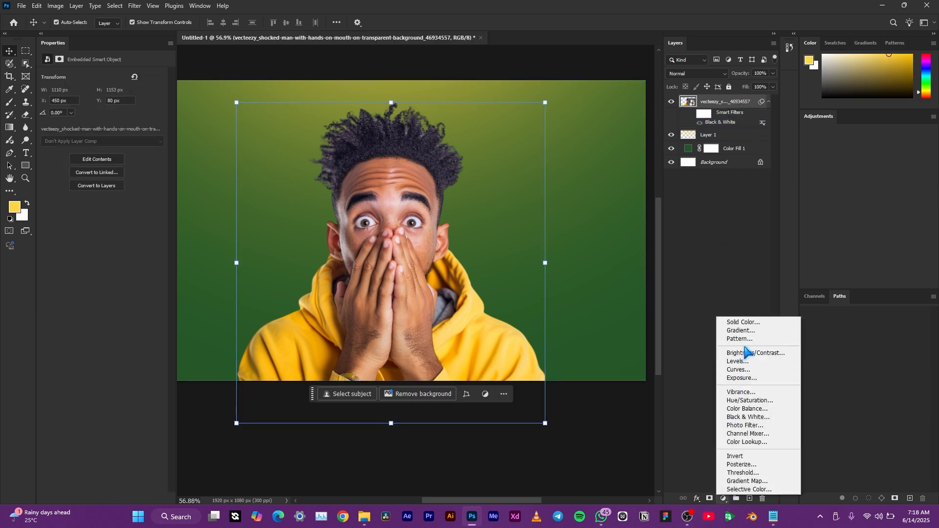
{"action": "left_click", "coordinate": [741, 378]}
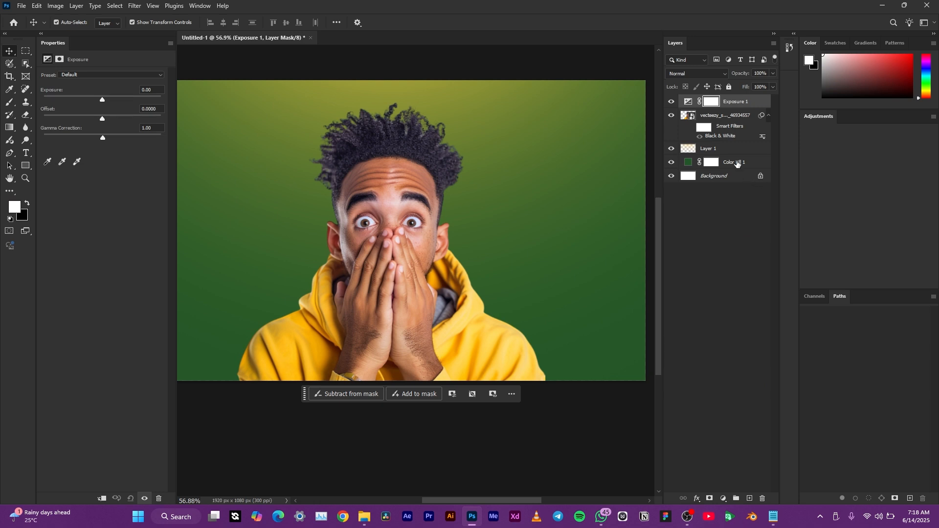
{"action": "left_click", "coordinate": [735, 101]}
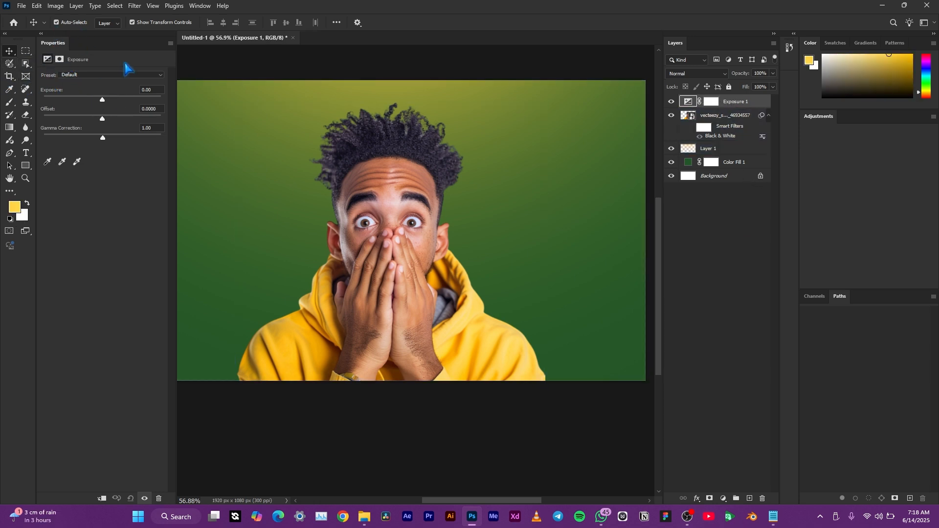
{"action": "left_click", "coordinate": [202, 132]}
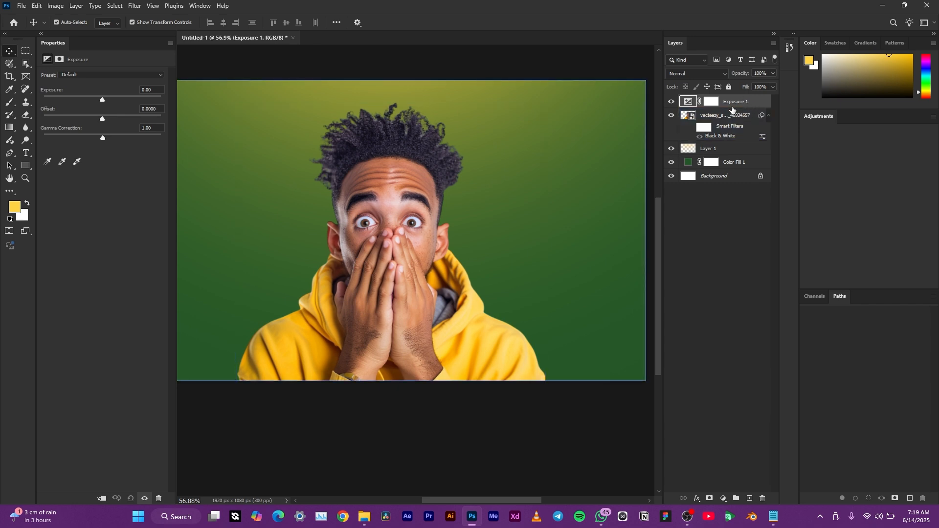
- Create a clipping mask so the Exposure adjustment affects only the shocked man's layer below it
{"action": "right_click", "coordinate": [751, 104]}
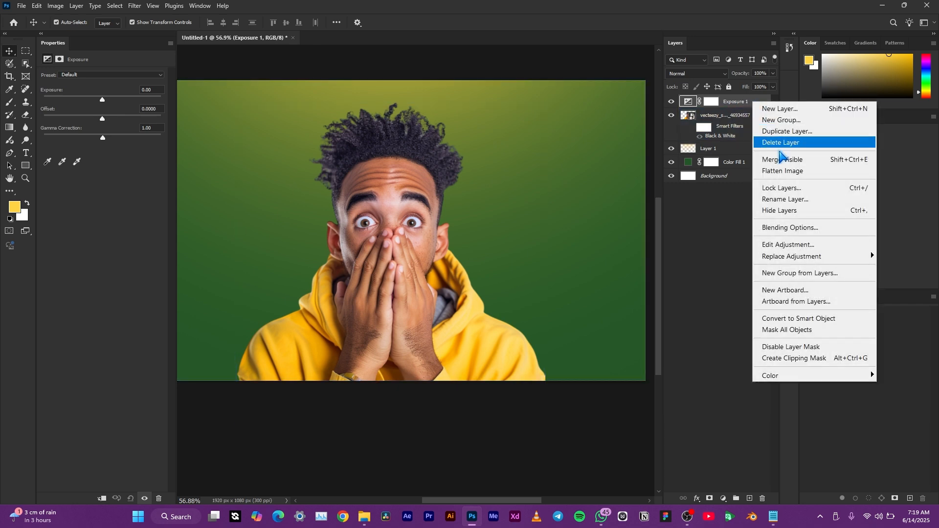
{"action": "left_click", "coordinate": [806, 359]}
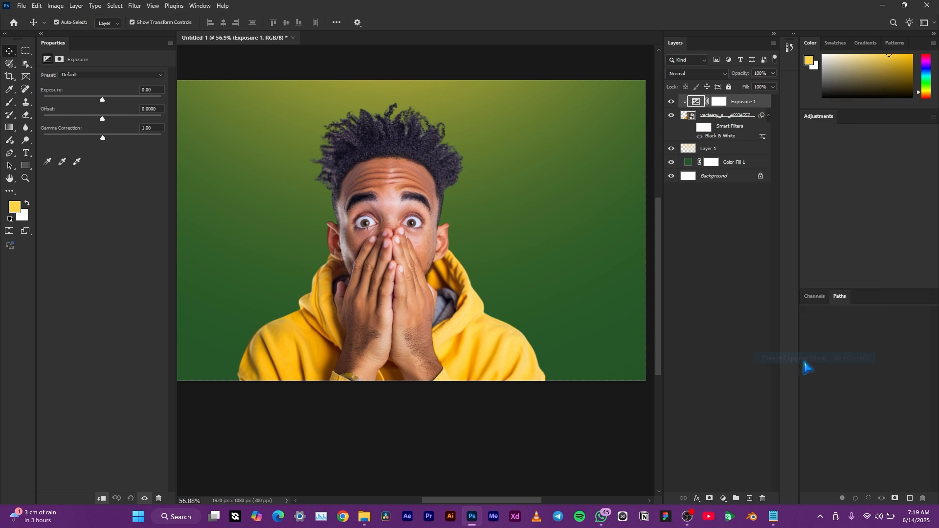
{"action": "left_click", "coordinate": [745, 105], "text": "alt"}
{"action": "left_click", "coordinate": [746, 105], "text": "alt"}
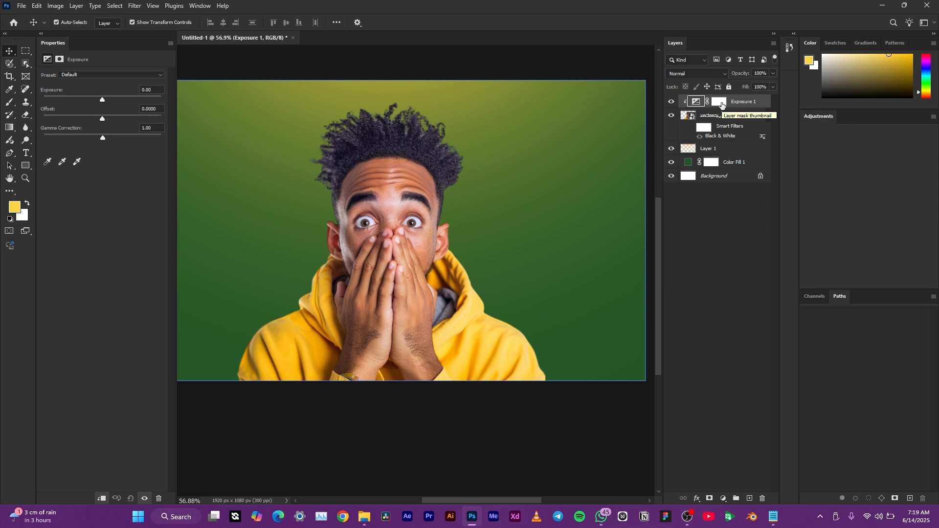
- Raise the exposure of the clipped Exposure adjustment to +1.78
{"action": "left_click", "coordinate": [720, 103]}
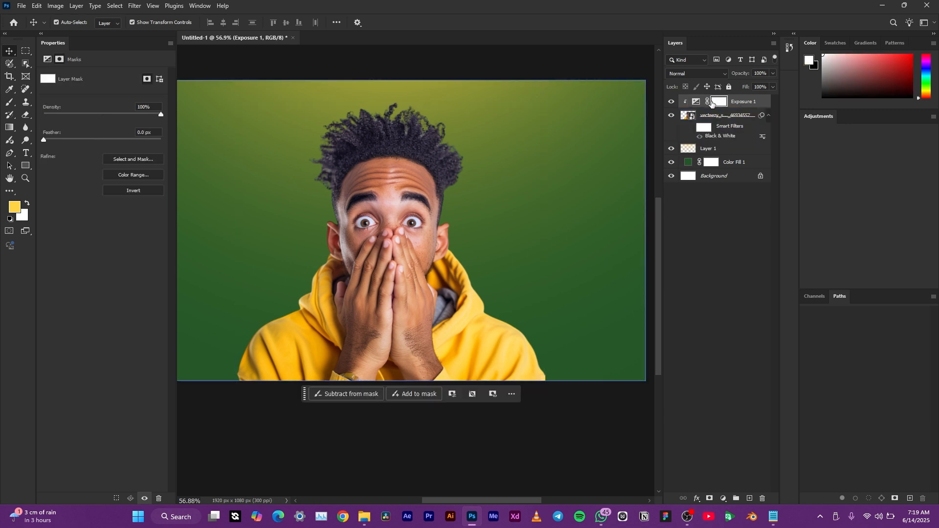
{"action": "left_click", "coordinate": [734, 101]}
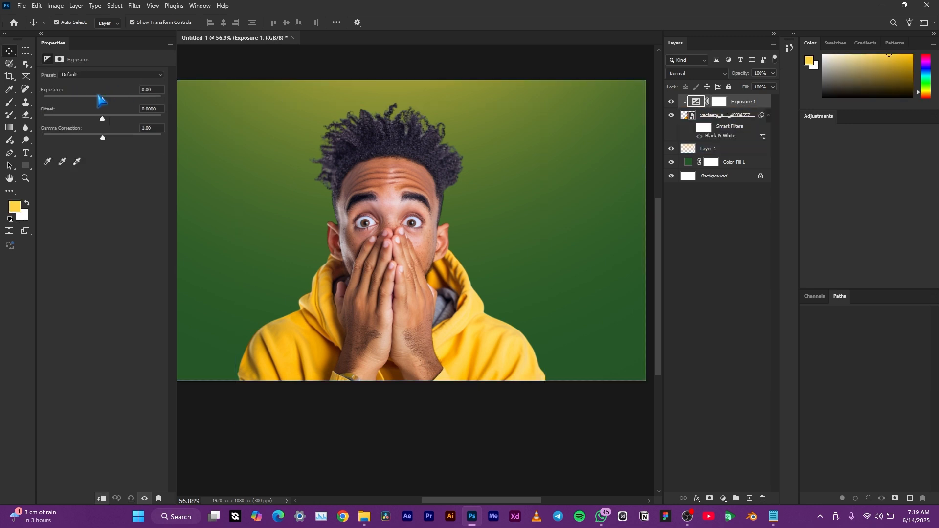
{"action": "left_click_drag", "start_coordinate": [102, 101], "coordinate": [119, 106]}
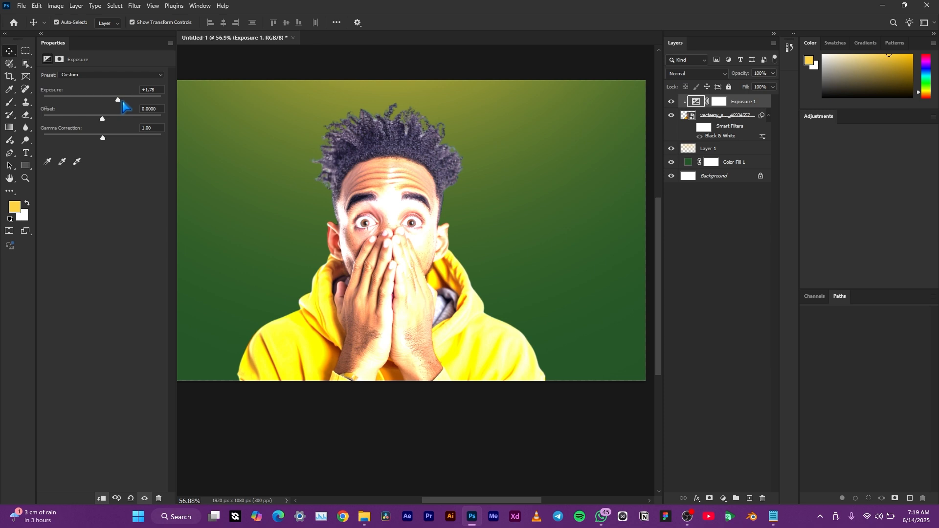
{"action": "left_click", "coordinate": [370, 230]}
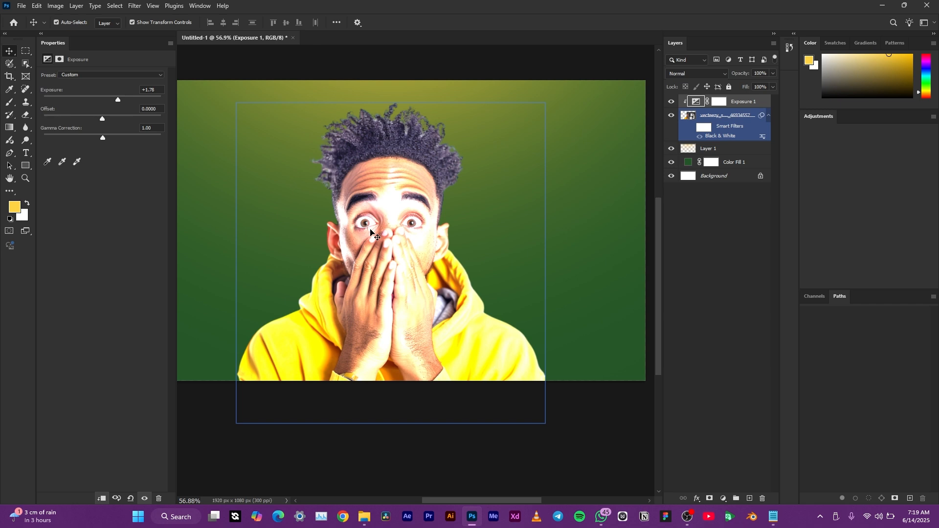
- Invert the Exposure layer's mask to black so the brightening is hidden everywhere
{"action": "left_click", "coordinate": [717, 104]}
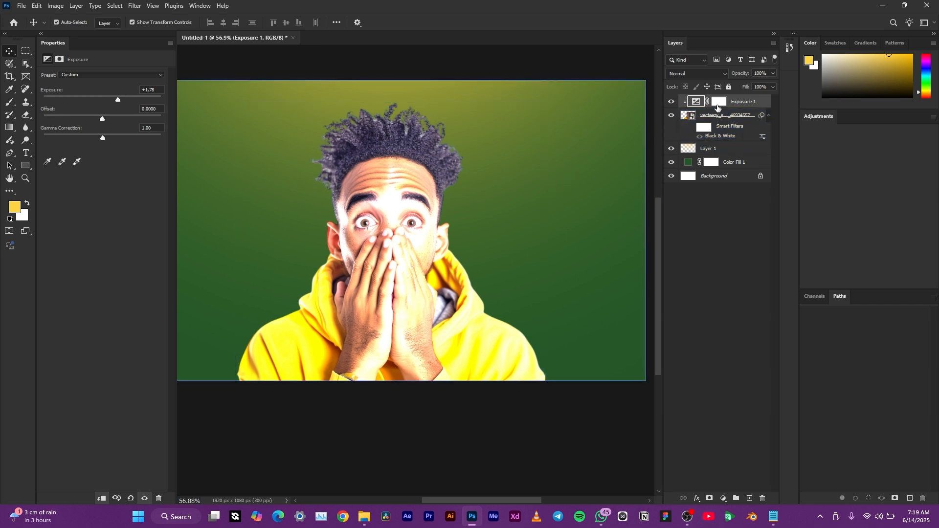
{"action": "left_click", "coordinate": [719, 104]}
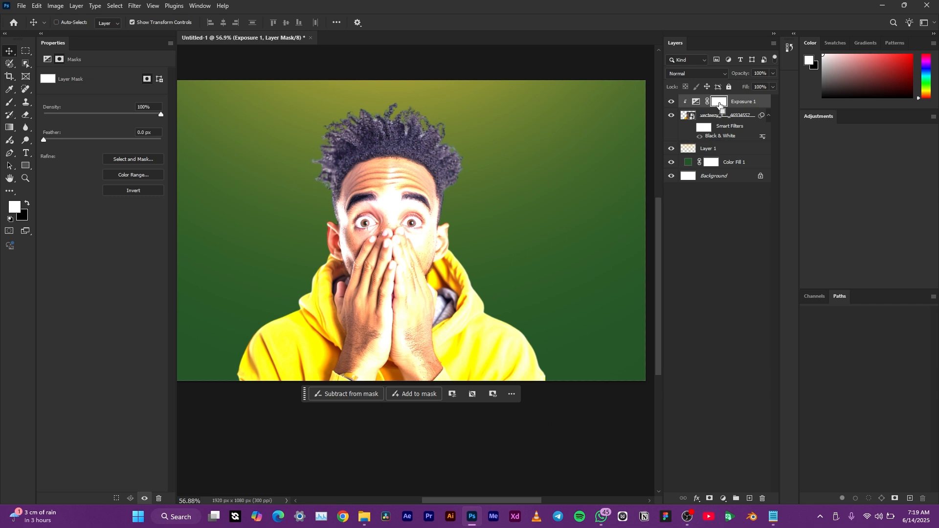
{"action": "left_click", "coordinate": [687, 102]}
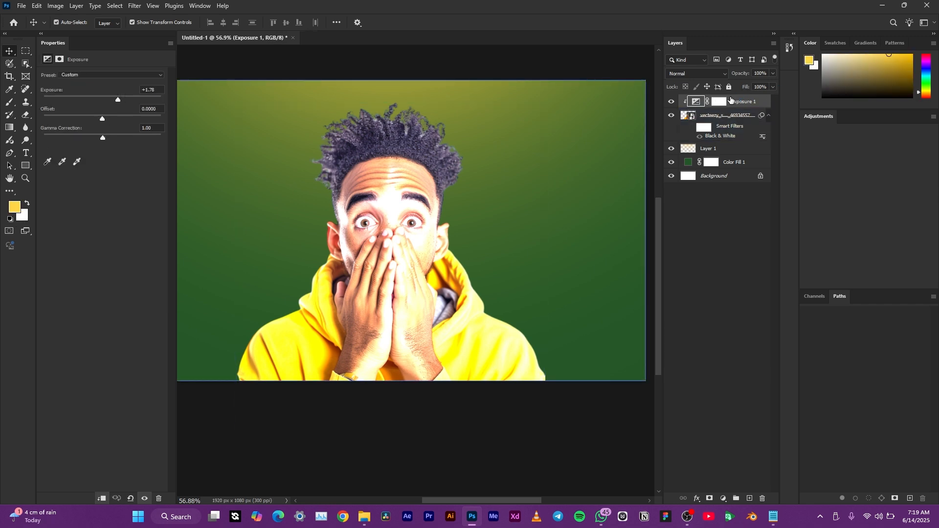
{"action": "left_click", "coordinate": [721, 105]}
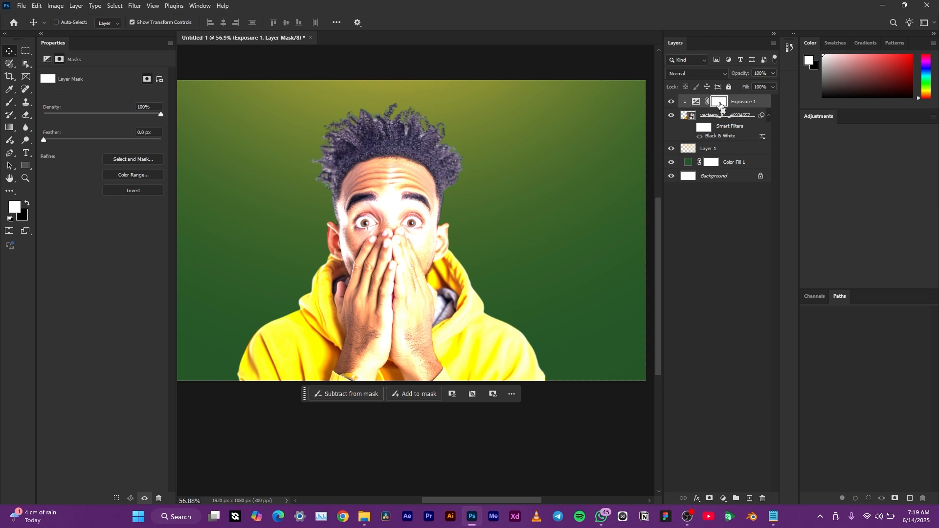
{"action": "key", "text": "ctrl+i"}
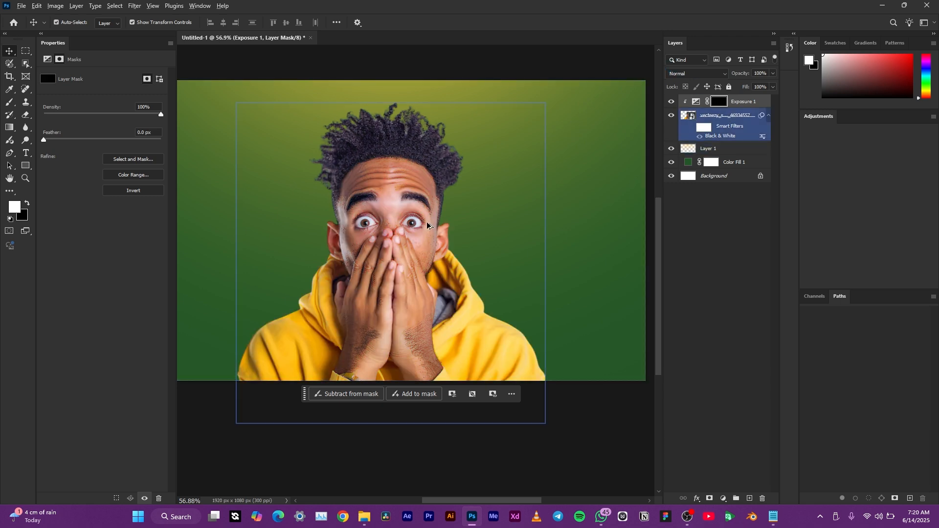
- Set up a soft Brush with 0% hardness and a size of about 168 px for painting on the Exposure mask
{"action": "scroll", "coordinate": [421, 224], "scroll_direction": "up", "scroll_amount": 6}
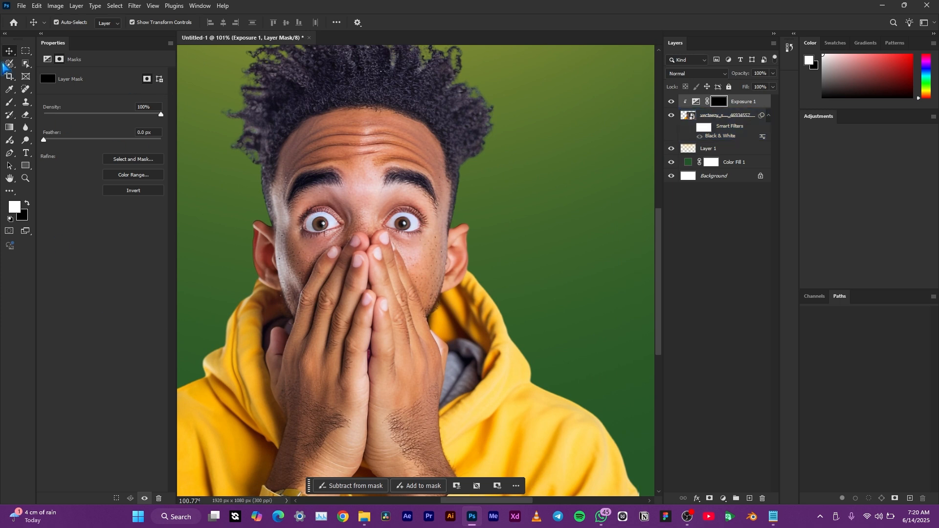
{"action": "left_click", "coordinate": [10, 103]}
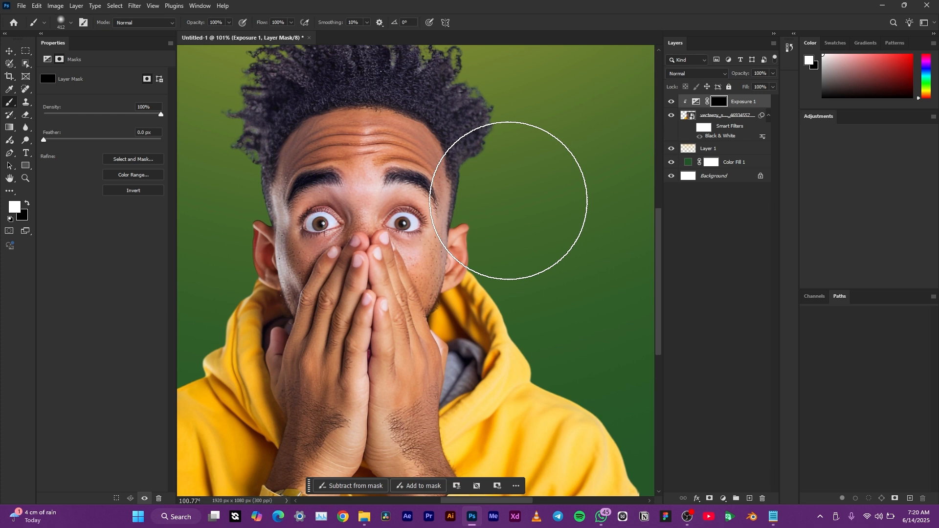
{"action": "right_click", "coordinate": [423, 188]}
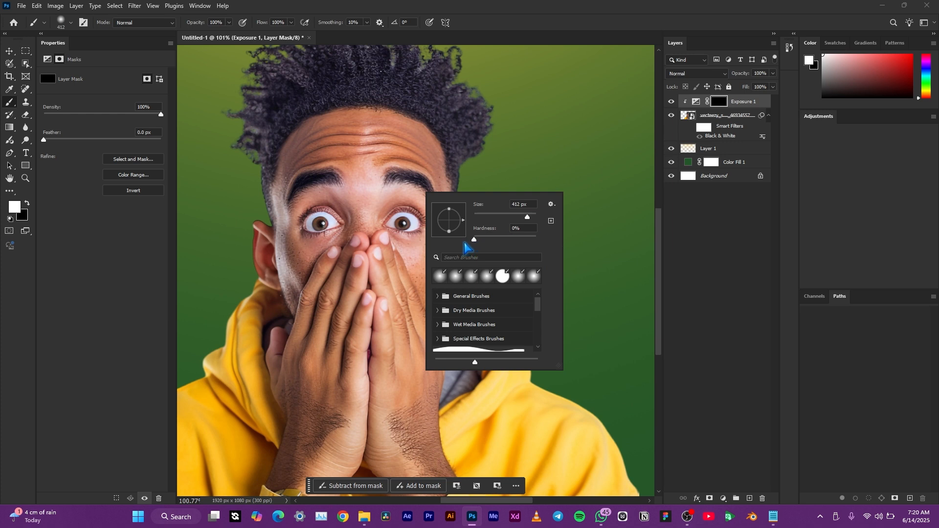
{"action": "left_click", "coordinate": [516, 228]}
{"action": "left_click_drag", "start_coordinate": [527, 216], "coordinate": [515, 216]}
{"action": "left_click", "coordinate": [713, 109]}
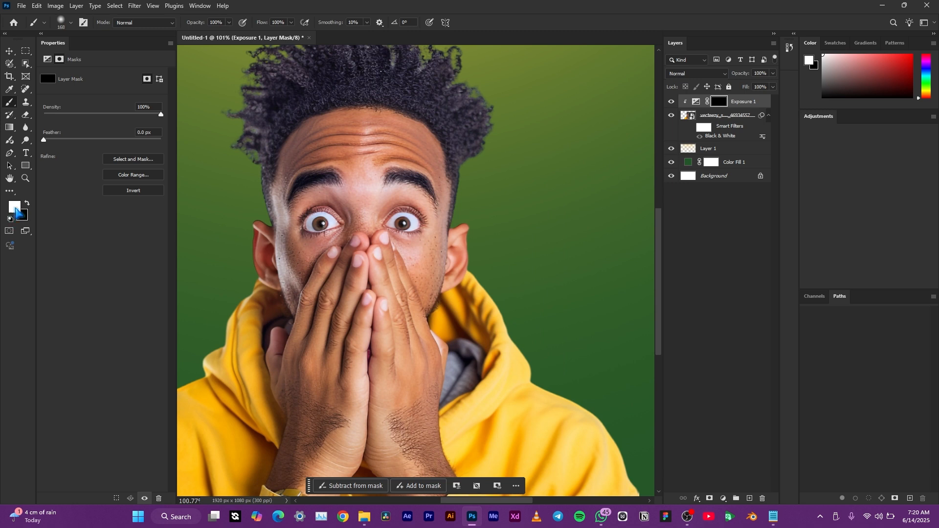
- Paint white on the Exposure mask along the right-hand side of the man's face, ear and hood
{"action": "mouse_move", "coordinate": [502, 187]}
{"action": "left_mouse_down"}
{"action": "mouse_move", "coordinate": [544, 190]}
{"action": "mouse_move", "coordinate": [498, 219]}
{"action": "mouse_move", "coordinate": [519, 229]}
{"action": "mouse_move", "coordinate": [504, 235]}
{"action": "left_mouse_up"}
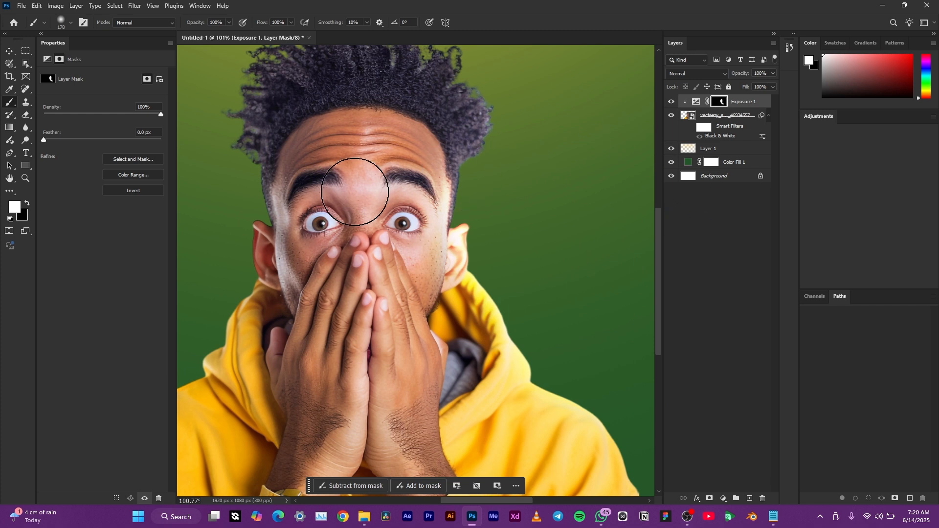
{"action": "scroll", "coordinate": [366, 199], "scroll_direction": "down", "scroll_amount": 2}
{"action": "left_click_drag", "start_coordinate": [345, 199], "coordinate": [477, 188]}
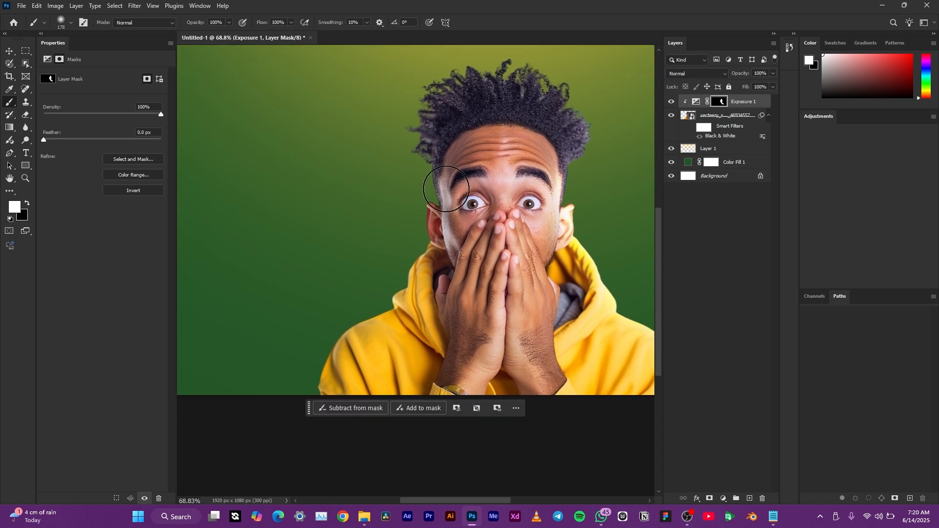
- Enlarge the brush to 396 px and paint highlights on the mask along the other side of the face, the shoulders and the hair
{"action": "left_click_drag", "start_coordinate": [419, 185], "coordinate": [472, 185], "text": "alt"}
{"action": "left_click", "coordinate": [402, 209]}
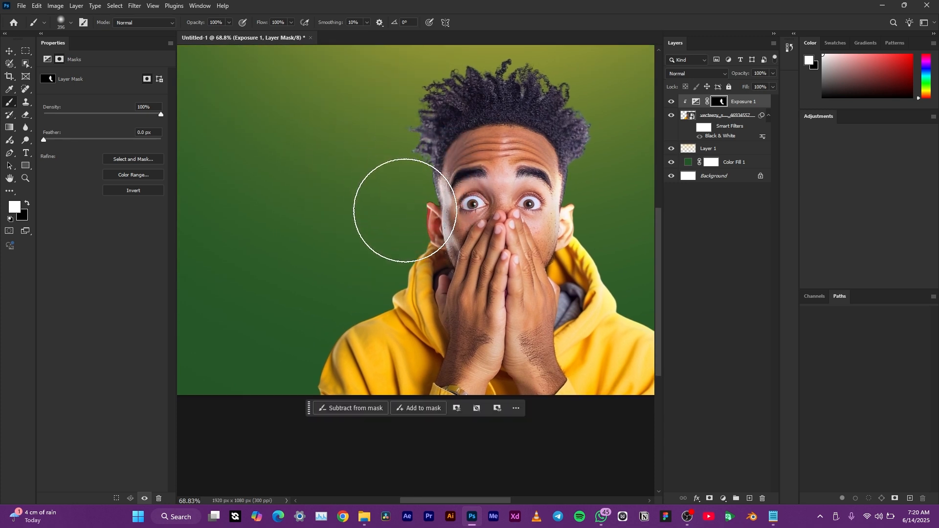
{"action": "left_click", "coordinate": [401, 229]}
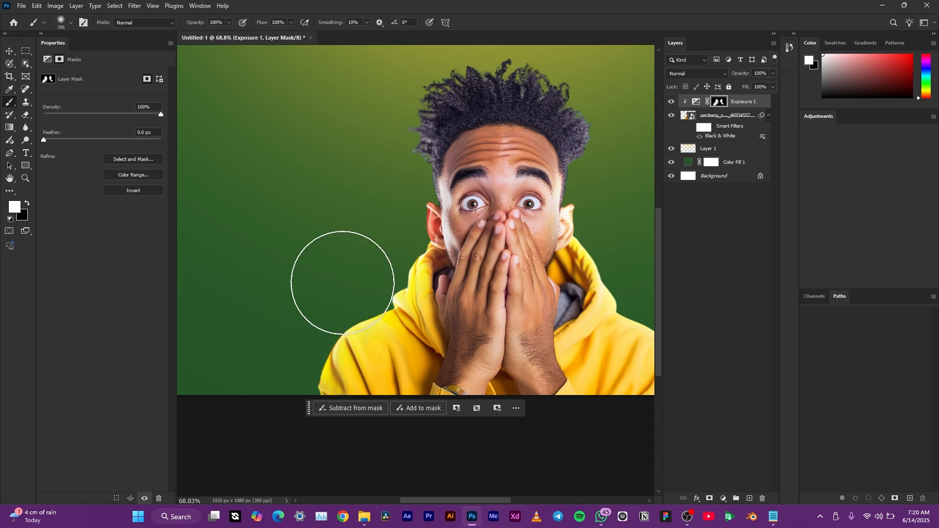
{"action": "scroll", "coordinate": [484, 104], "scroll_direction": "up", "scroll_amount": 2}
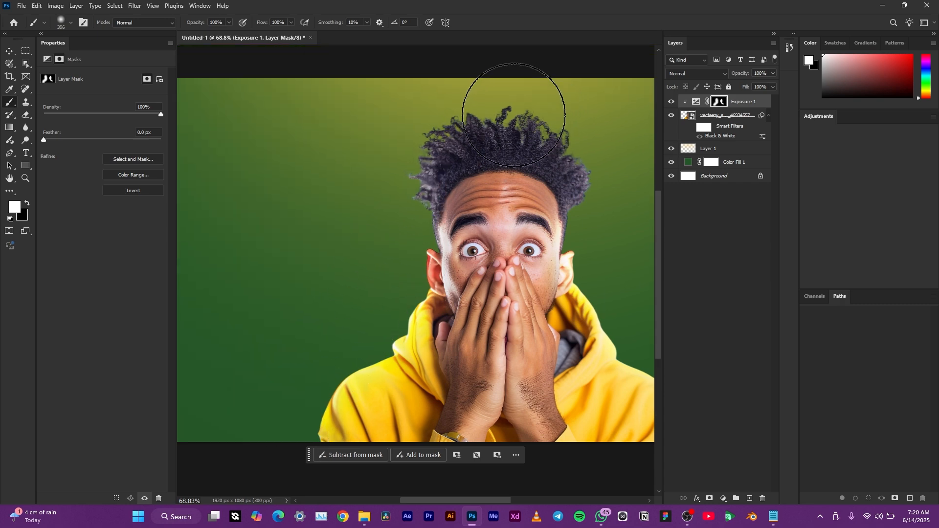
{"action": "scroll", "coordinate": [495, 96], "scroll_direction": "up", "scroll_amount": 6}
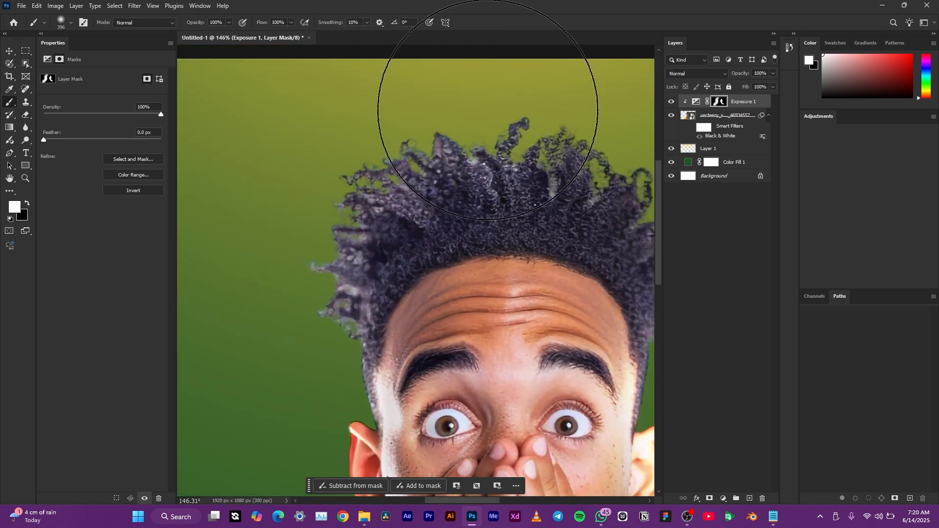
{"action": "scroll", "coordinate": [387, 114], "scroll_direction": "down", "scroll_amount": 4}
{"action": "scroll", "coordinate": [387, 114], "scroll_direction": "down", "scroll_amount": 2}
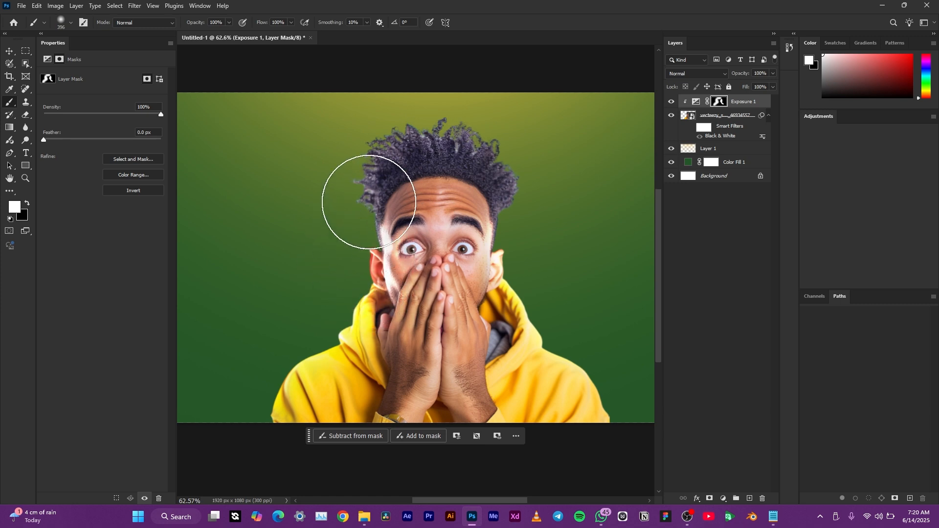
- Examine the painted highlights around the man's outline both close up and across the whole composition
{"action": "scroll", "coordinate": [366, 199], "scroll_direction": "down", "scroll_amount": 4}
{"action": "scroll", "coordinate": [435, 215], "scroll_direction": "up", "scroll_amount": 3}
{"action": "scroll", "coordinate": [438, 154], "scroll_direction": "up", "scroll_amount": 2}
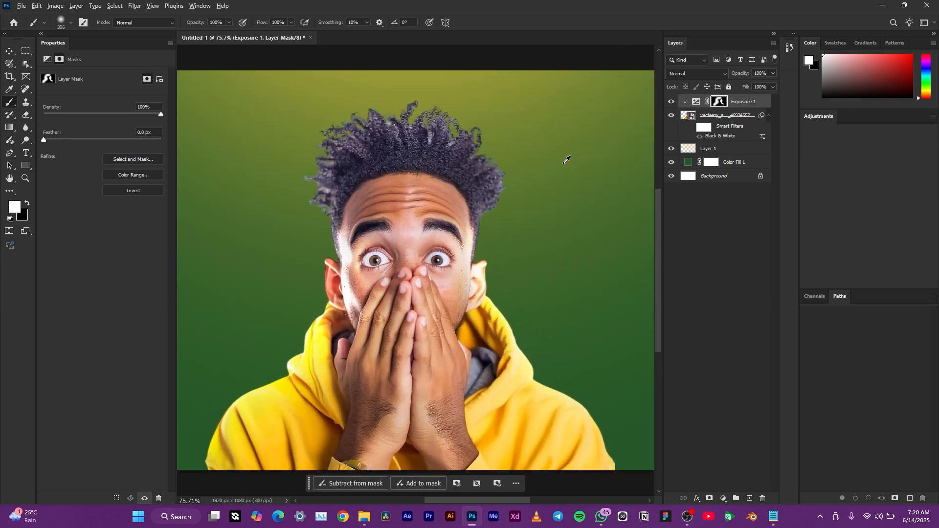
{"action": "scroll", "coordinate": [577, 165], "scroll_direction": "down", "scroll_amount": 3}
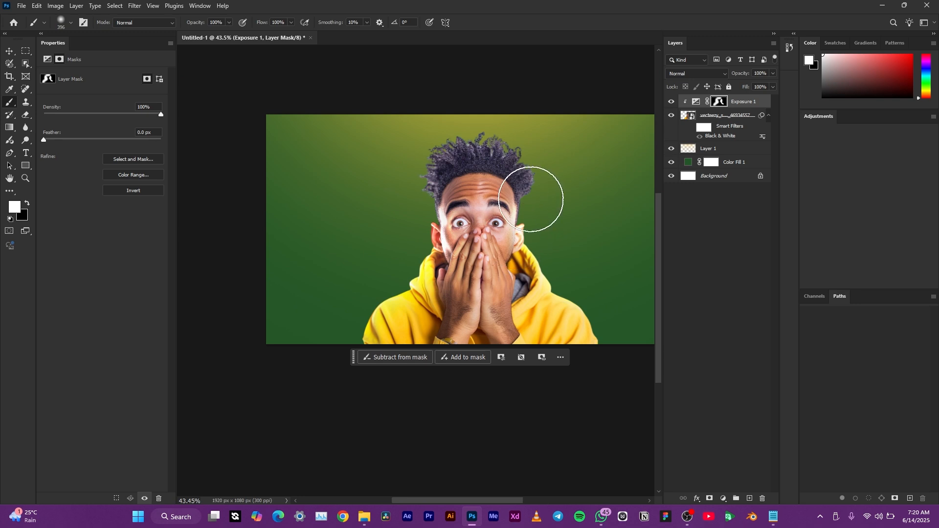
{"action": "scroll", "coordinate": [473, 231], "scroll_direction": "up", "scroll_amount": 5}
{"action": "scroll", "coordinate": [524, 230], "scroll_direction": "down", "scroll_amount": 3}
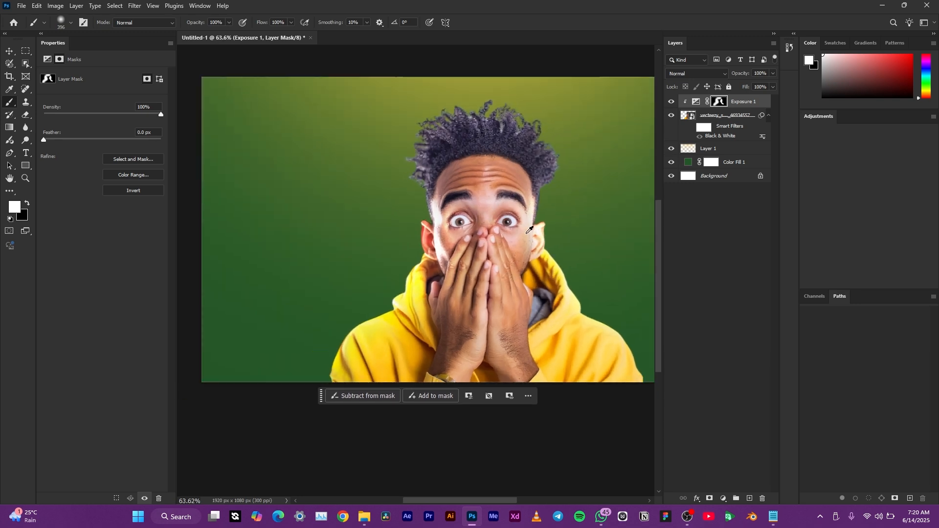
{"action": "left_click_drag", "start_coordinate": [504, 220], "coordinate": [459, 242]}
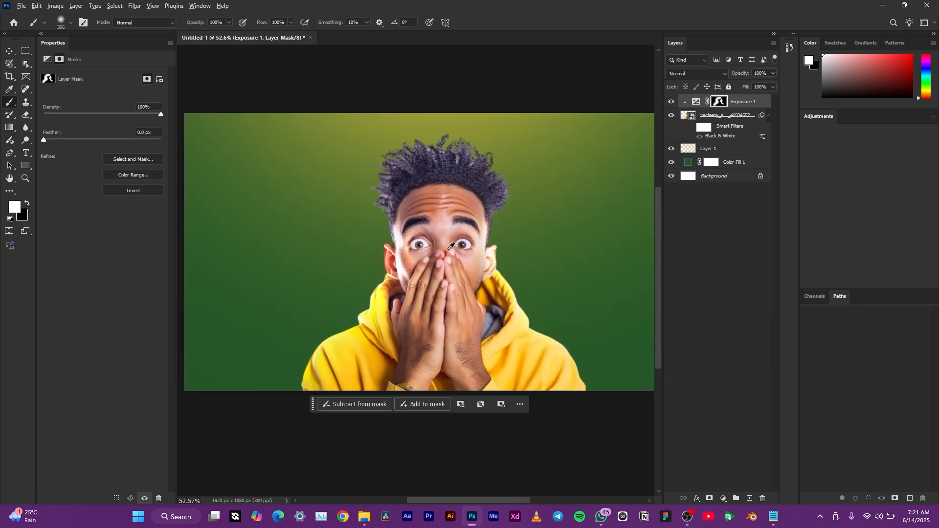
{"action": "scroll", "coordinate": [451, 246], "scroll_direction": "up", "scroll_amount": 1}
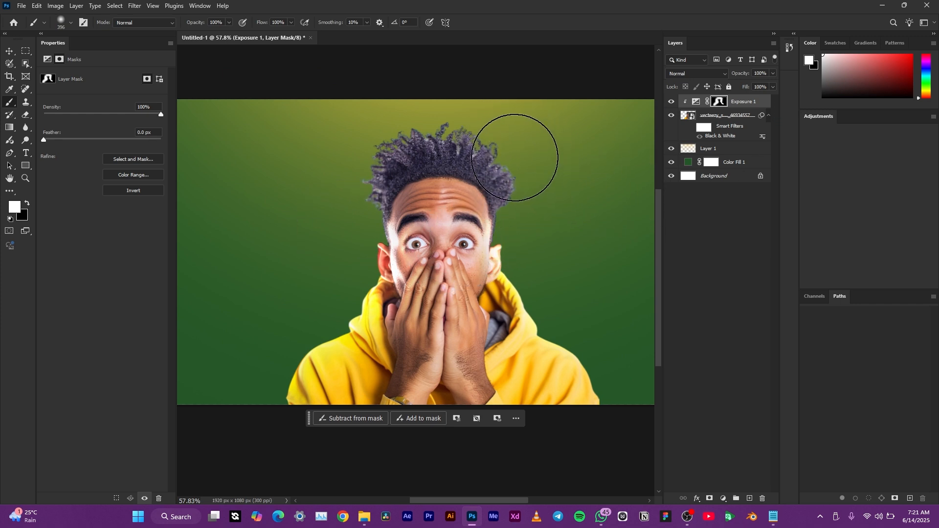
- Compare the man with and without the Exposure adjustment, leaving that layer hidden
{"action": "left_click", "coordinate": [672, 102]}
{"action": "left_click", "coordinate": [671, 102]}
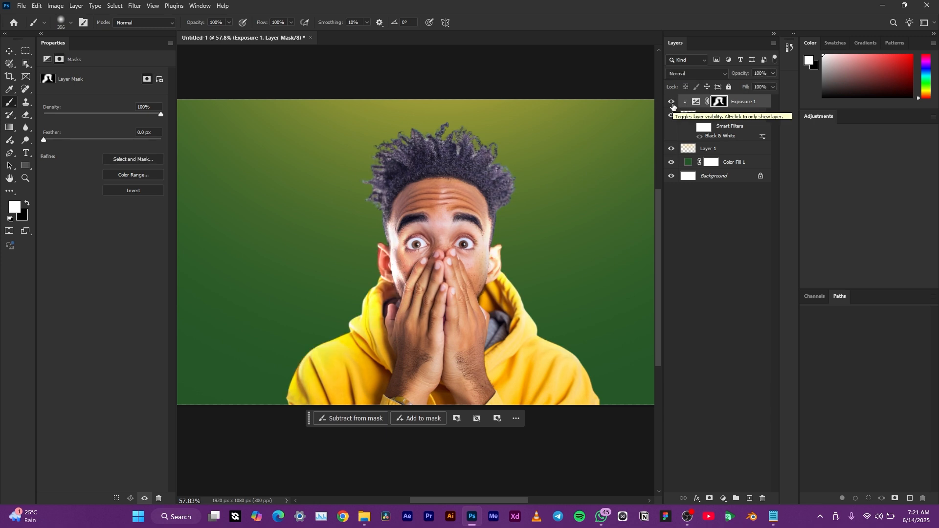
{"action": "left_click", "coordinate": [672, 102]}
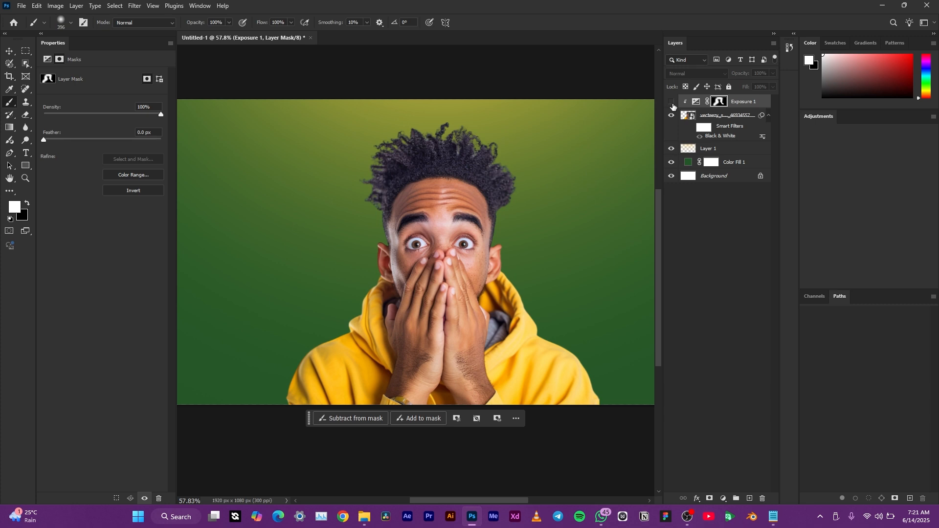
{"action": "left_click", "coordinate": [672, 102]}
- Add a dark blue Solid Color fill layer above the Exposure layer and clip it to the man
{"action": "left_click", "coordinate": [696, 101]}
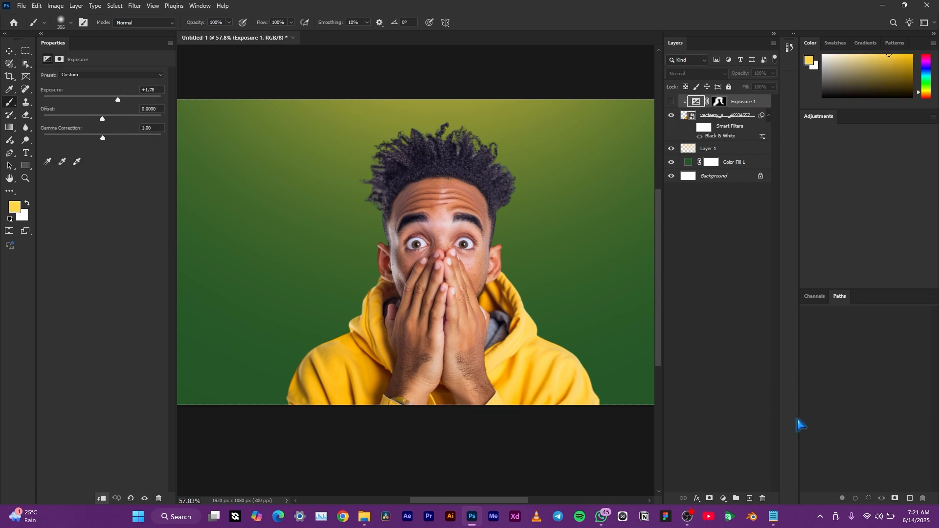
{"action": "left_click", "coordinate": [723, 498]}
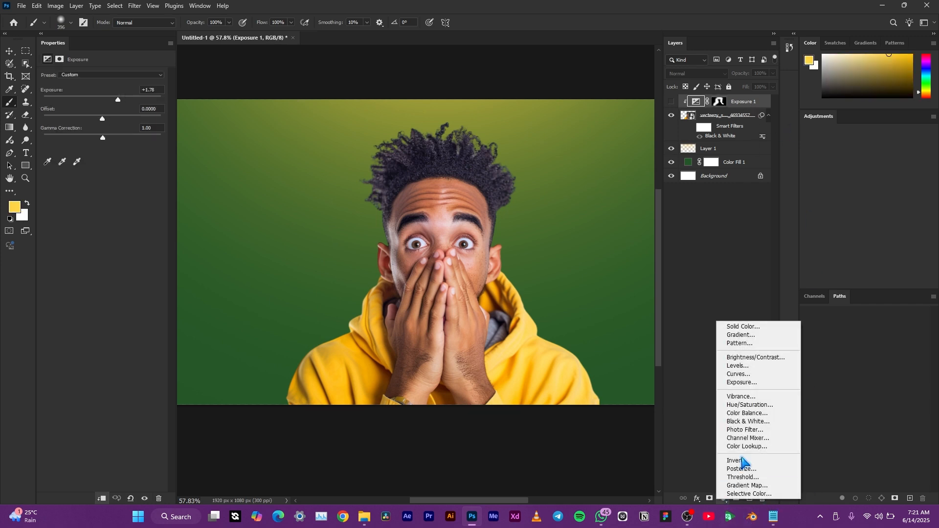
{"action": "left_click", "coordinate": [758, 329]}
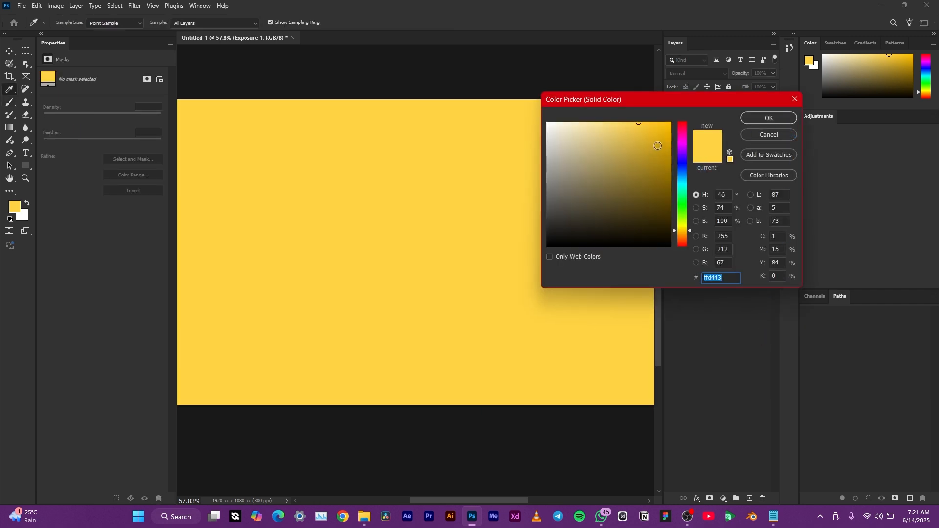
{"action": "mouse_move", "coordinate": [683, 167]}
{"action": "left_mouse_down"}
{"action": "mouse_move", "coordinate": [684, 154]}
{"action": "mouse_move", "coordinate": [685, 170]}
{"action": "left_mouse_up"}
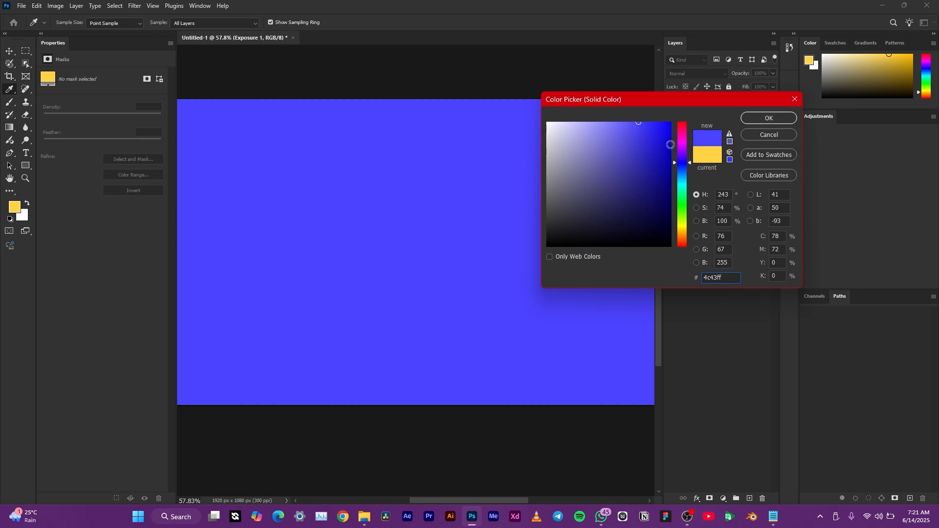
{"action": "left_click", "coordinate": [672, 155]}
{"action": "left_click", "coordinate": [768, 117]}
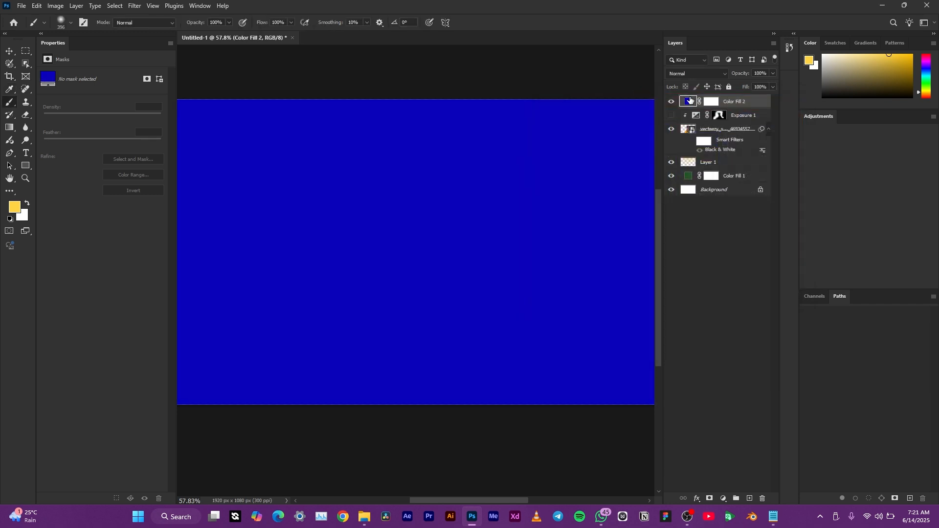
{"action": "right_click", "coordinate": [755, 110]}
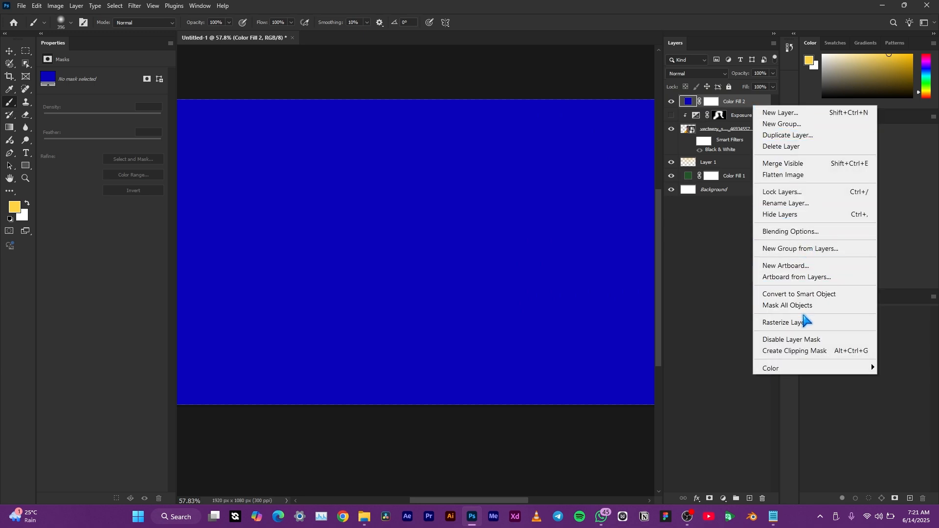
{"action": "left_click", "coordinate": [804, 352]}
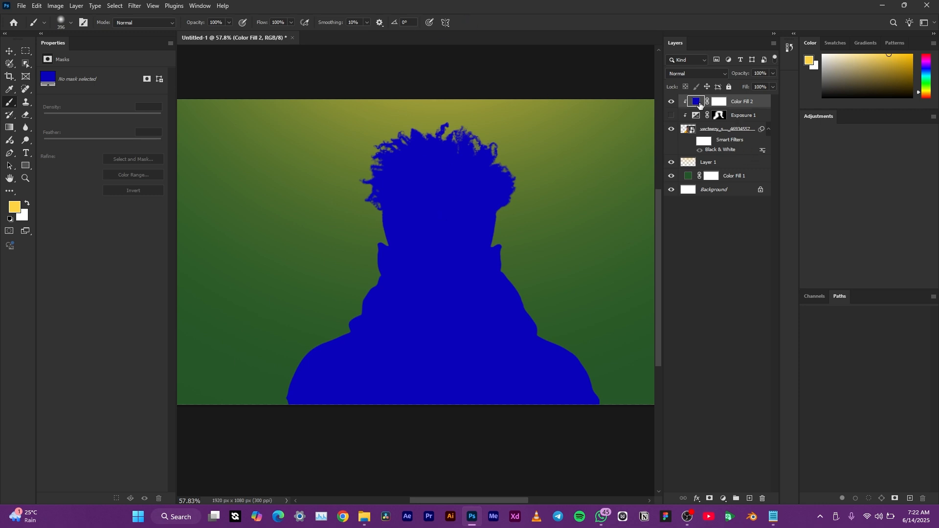
- Recolor the Color Fill 2 layer clipped to the man to bright yellow-green, hex dbf30f
{"action": "double_click", "coordinate": [696, 101]}
{"action": "left_click_drag", "start_coordinate": [682, 164], "coordinate": [683, 228]}
{"action": "left_click", "coordinate": [662, 129]}
{"action": "left_click_drag", "start_coordinate": [661, 129], "coordinate": [665, 128]}
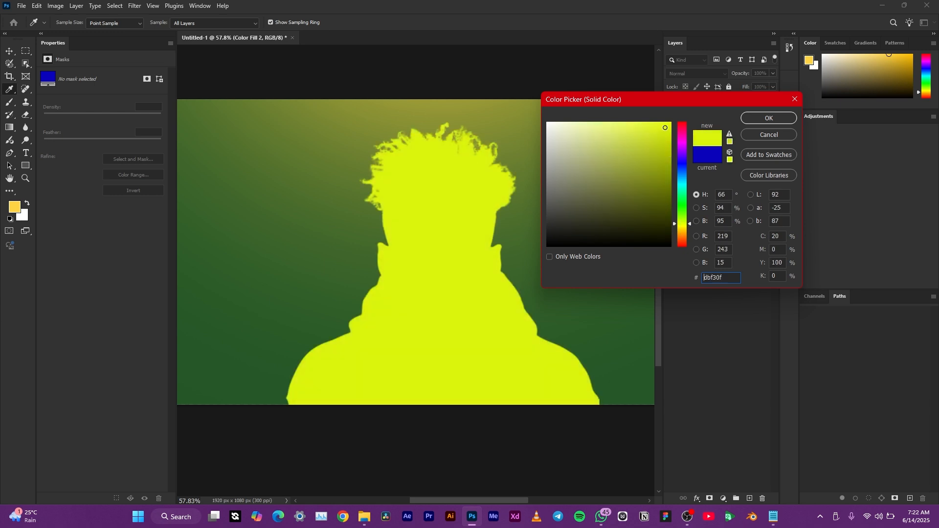
{"action": "left_click", "coordinate": [780, 118]}
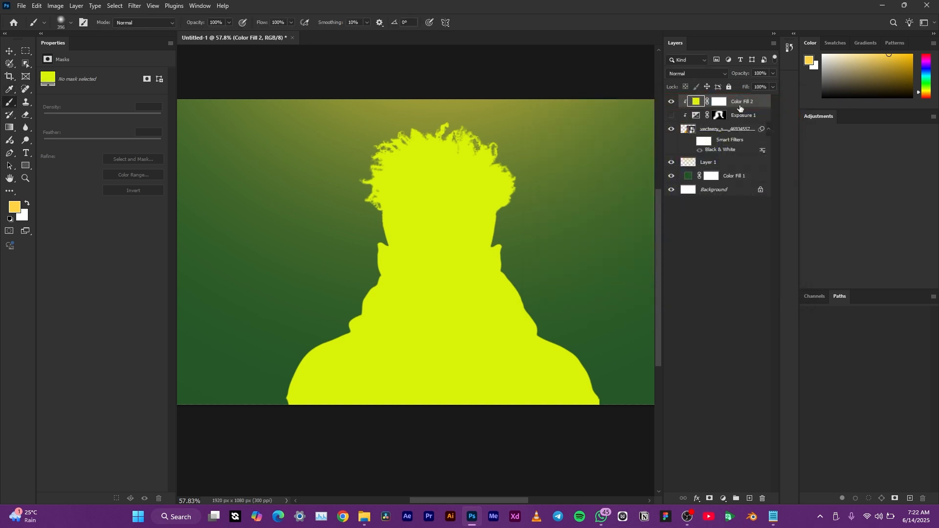
- Invert the Color Fill 2 layer's mask to black to hide the fill from the man
{"action": "left_click", "coordinate": [718, 102]}
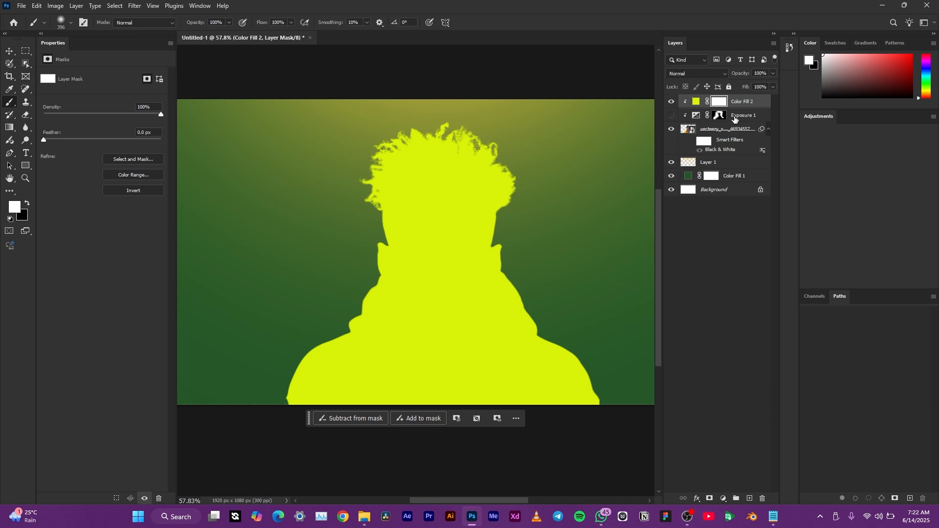
{"action": "key", "text": "ctrl+i"}
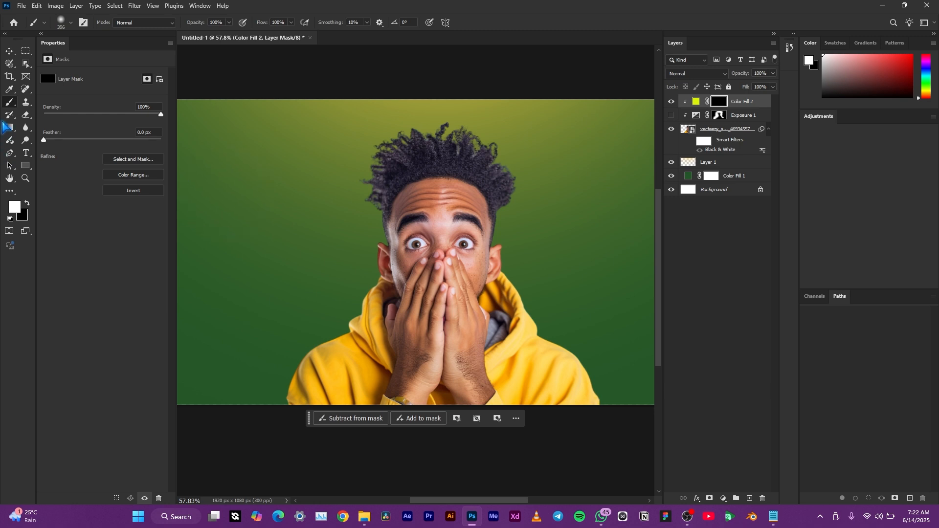
{"action": "left_click", "coordinate": [751, 105]}
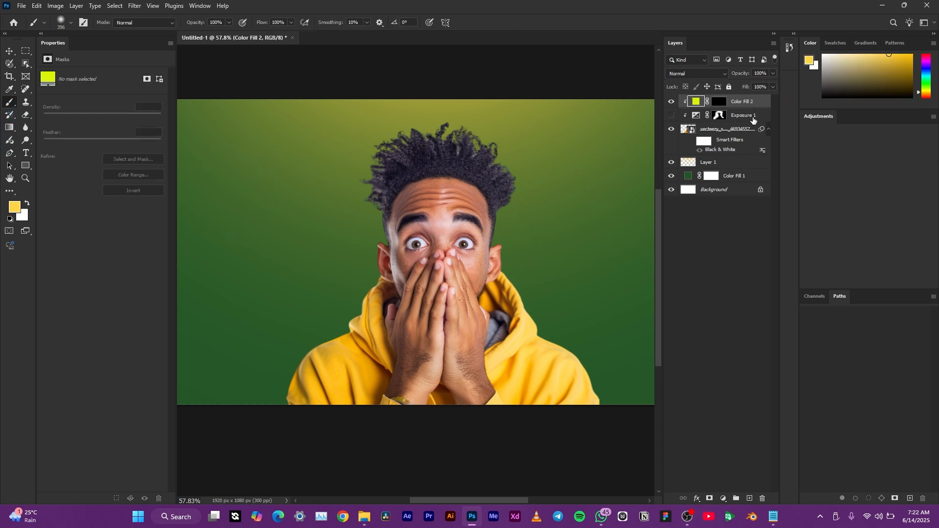
- Show the Exposure 1 layer and set its blend mode to Screen
{"action": "left_click", "coordinate": [753, 119]}
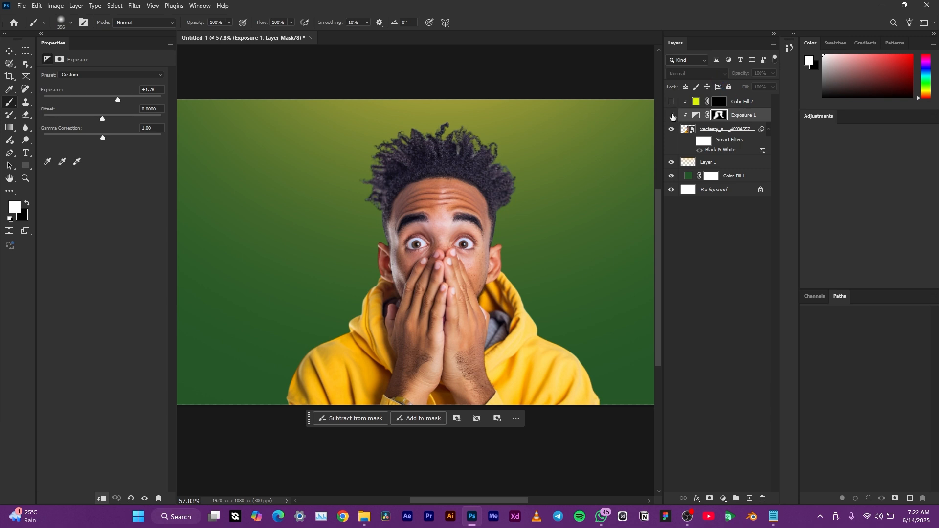
{"action": "left_click", "coordinate": [672, 116]}
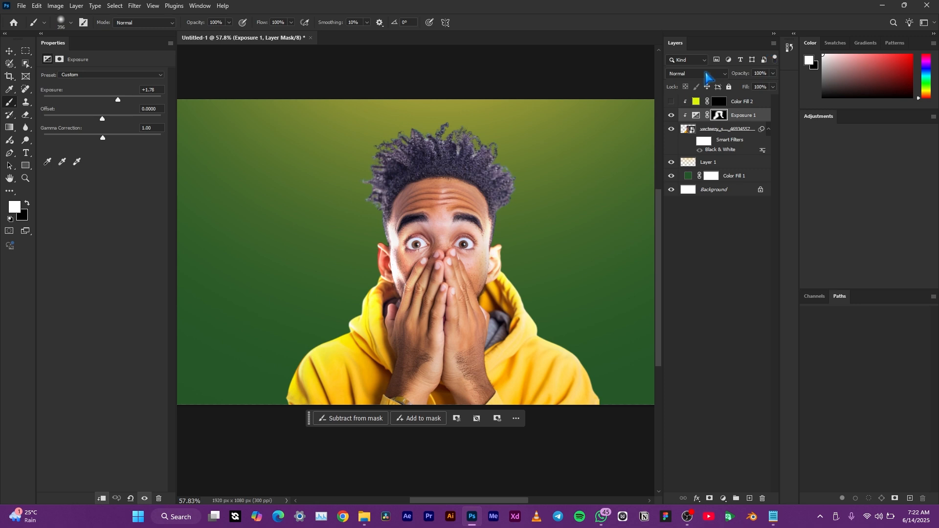
{"action": "left_click", "coordinate": [708, 74]}
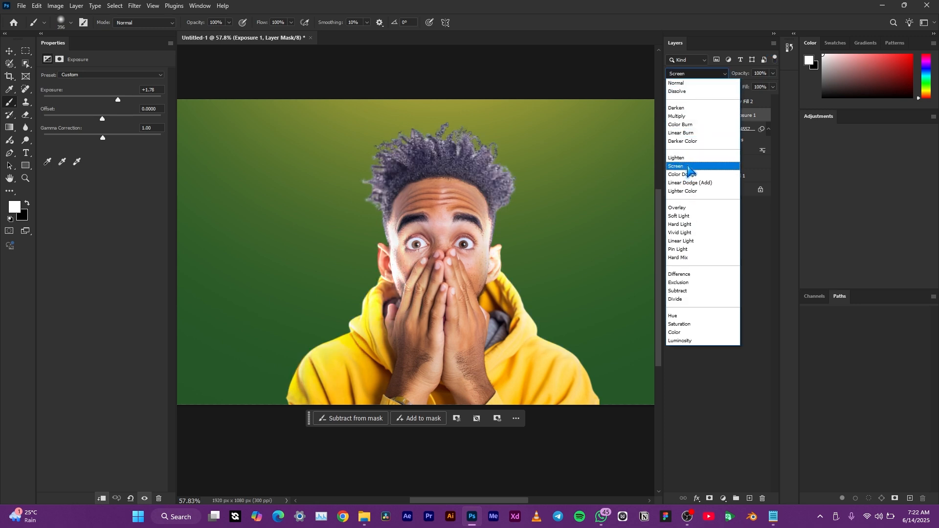
{"action": "left_click", "coordinate": [687, 167]}
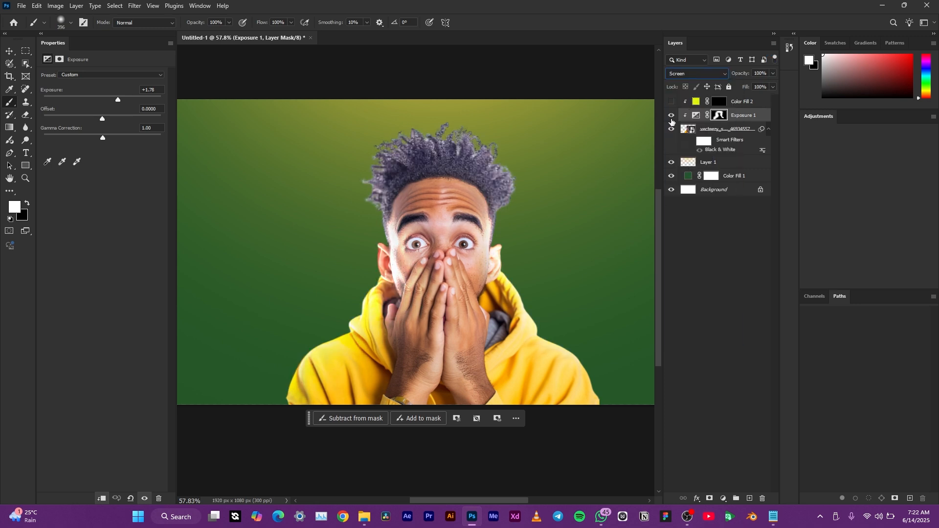
- Compare the man with and without the Screen-blended Exposure adjustment
{"action": "left_click", "coordinate": [671, 121]}
{"action": "left_click", "coordinate": [672, 121]}
{"action": "left_click", "coordinate": [671, 116]}
{"action": "left_click", "coordinate": [671, 116]}
- Preview Color Dodge on the Exposure 1 layer, keep its blend mode at Screen, and hide the layer
{"action": "left_click", "coordinate": [692, 73]}
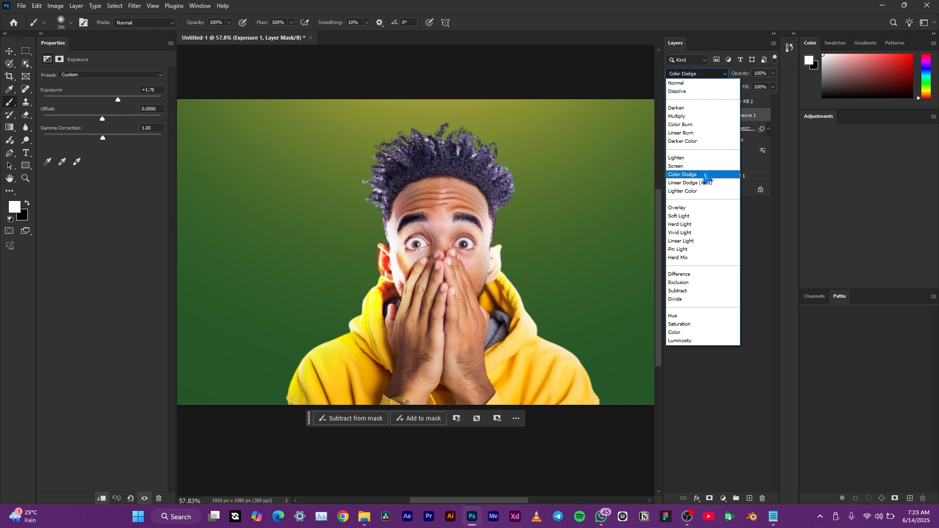
{"action": "key", "text": "Up"}
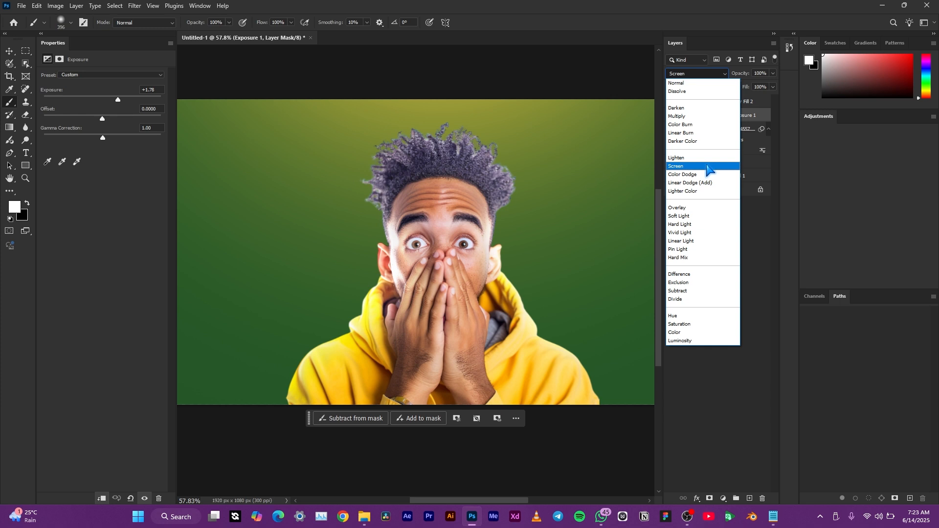
{"action": "left_click", "coordinate": [707, 168]}
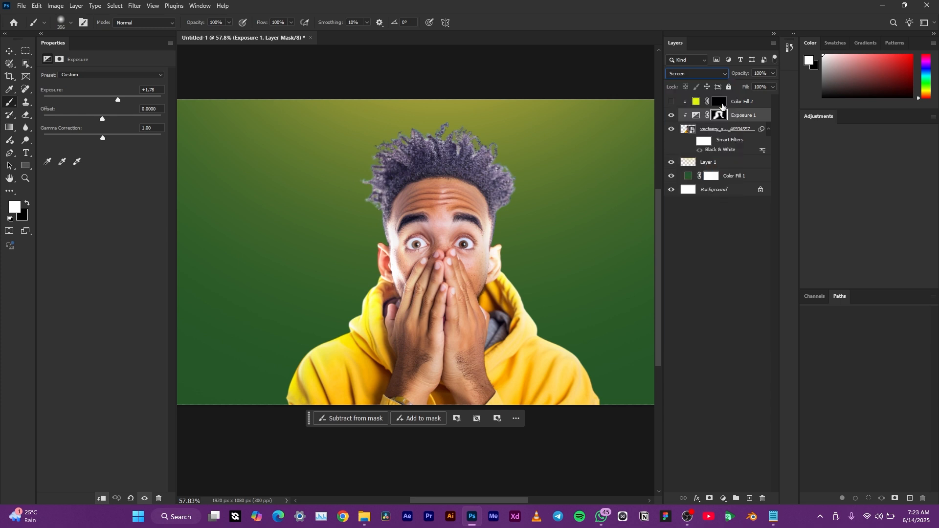
{"action": "left_click", "coordinate": [670, 116]}
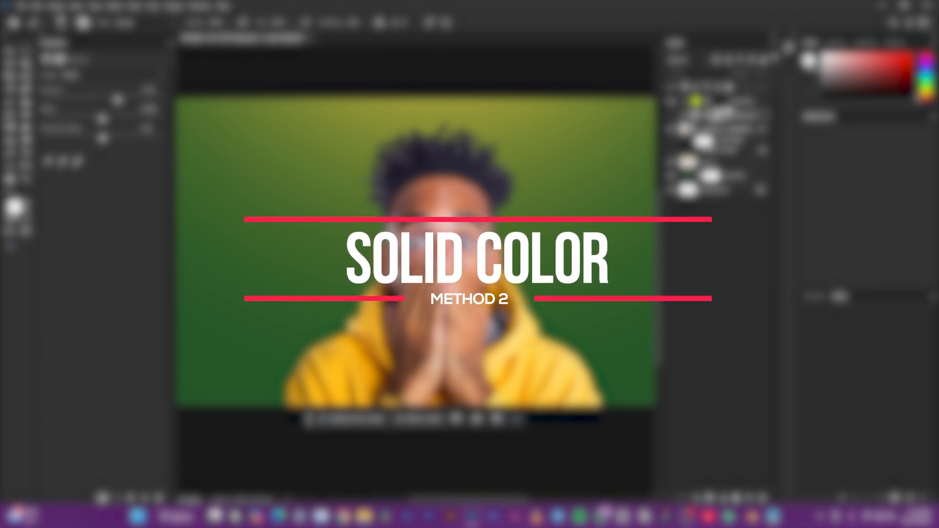
- Release and recreate the Color Fill 2 layer's clipping mask with its layer mask temporarily disabled, then re-enable the mask
{"action": "left_click", "coordinate": [719, 104], "text": "shift"}
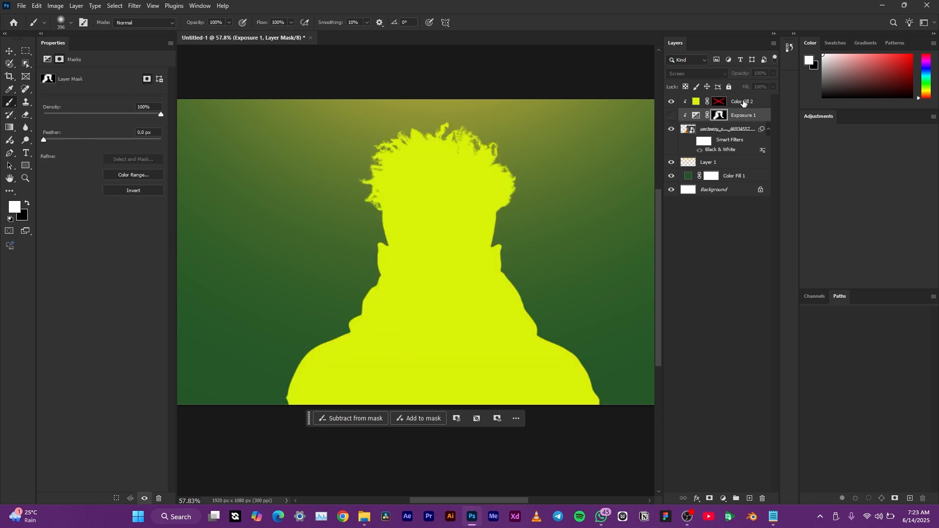
{"action": "left_click", "coordinate": [743, 102]}
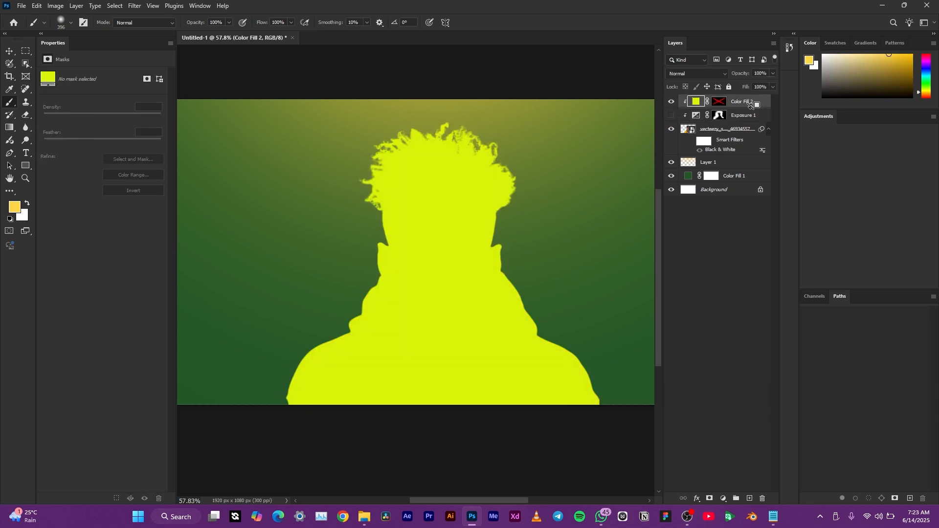
{"action": "key", "text": "ctrl+alt+g"}
{"action": "right_click", "coordinate": [746, 101]}
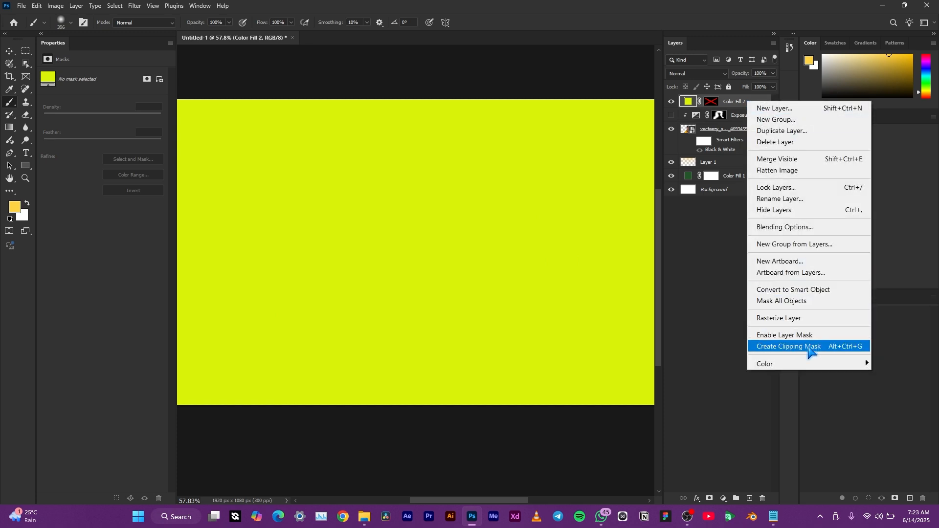
{"action": "left_click", "coordinate": [809, 346]}
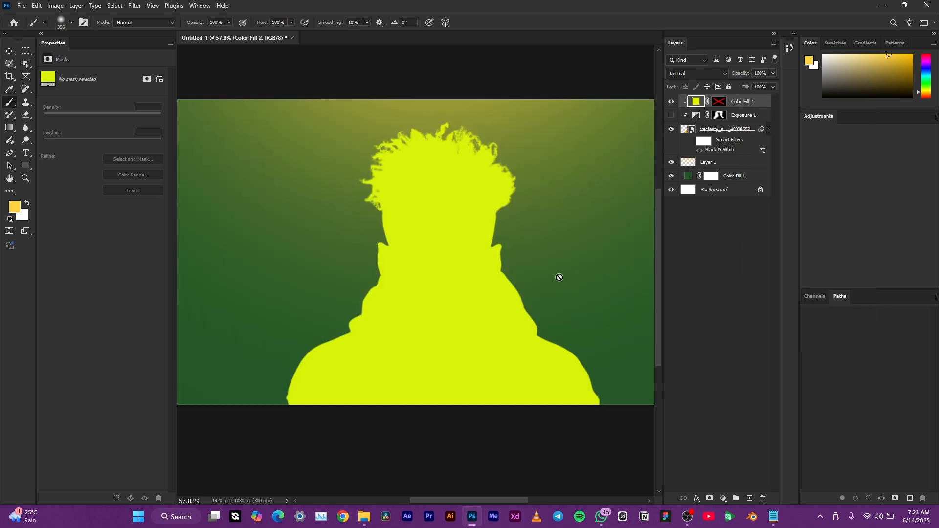
{"action": "left_click", "coordinate": [719, 104], "text": "shift"}
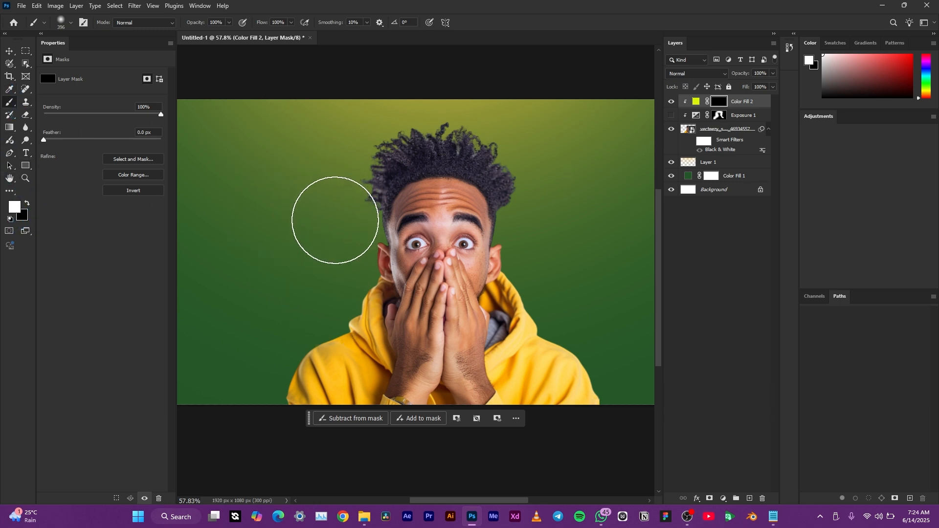
- Paint white on the Color Fill 2 mask along one side of the man's hair, face and shoulder, enlarging the brush to 540 px
{"action": "scroll", "coordinate": [335, 220], "scroll_direction": "up", "scroll_amount": 3}
{"action": "mouse_move", "coordinate": [346, 209]}
{"action": "left_mouse_down"}
{"action": "mouse_move", "coordinate": [364, 256]}
{"action": "mouse_move", "coordinate": [360, 275]}
{"action": "mouse_move", "coordinate": [288, 330]}
{"action": "mouse_move", "coordinate": [284, 340]}
{"action": "mouse_move", "coordinate": [305, 344]}
{"action": "mouse_move", "coordinate": [270, 355]}
{"action": "mouse_move", "coordinate": [218, 430]}
{"action": "left_mouse_up"}
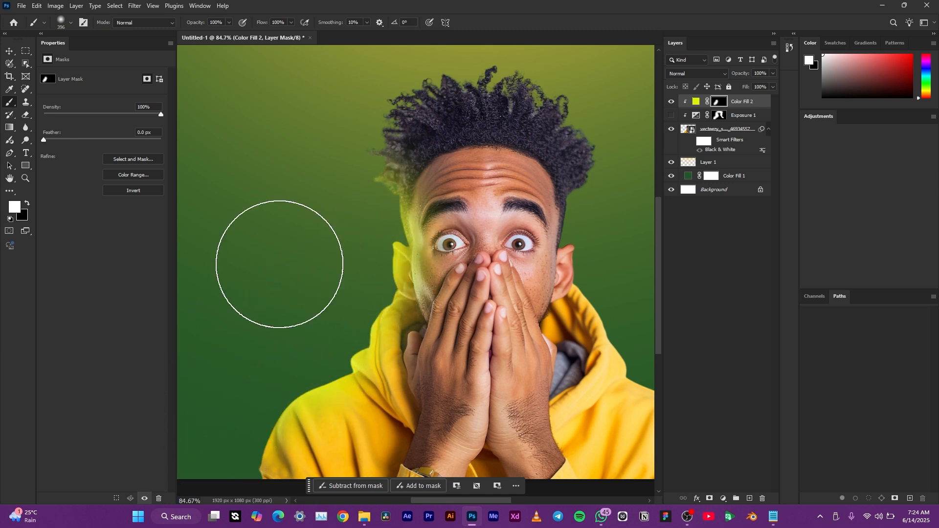
{"action": "mouse_move", "coordinate": [348, 111]}
{"action": "left_mouse_down"}
{"action": "mouse_move", "coordinate": [335, 104]}
{"action": "mouse_move", "coordinate": [339, 126]}
{"action": "mouse_move", "coordinate": [319, 157]}
{"action": "mouse_move", "coordinate": [323, 172]}
{"action": "left_mouse_up"}
{"action": "scroll", "coordinate": [326, 171], "scroll_direction": "down", "scroll_amount": 2}
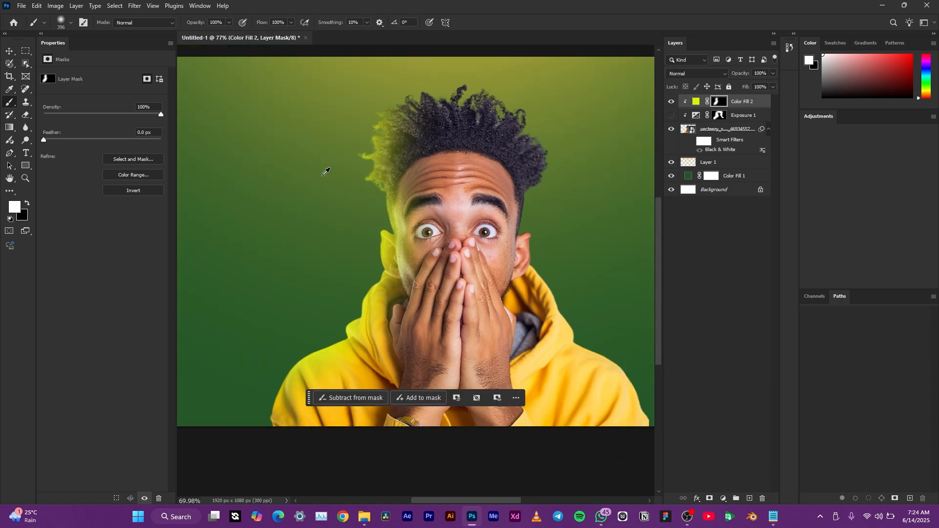
{"action": "scroll", "coordinate": [326, 171], "scroll_direction": "down", "scroll_amount": 3}
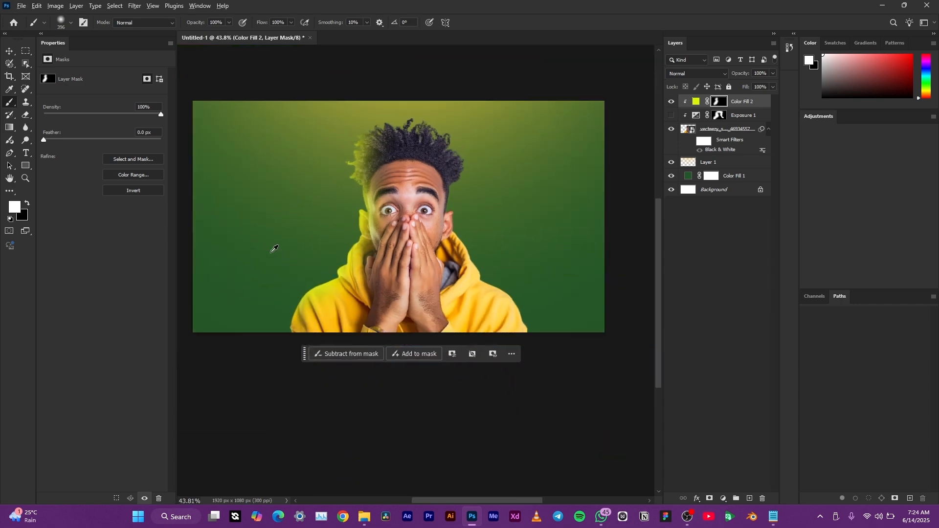
{"action": "scroll", "coordinate": [283, 237], "scroll_direction": "up", "scroll_amount": 3}
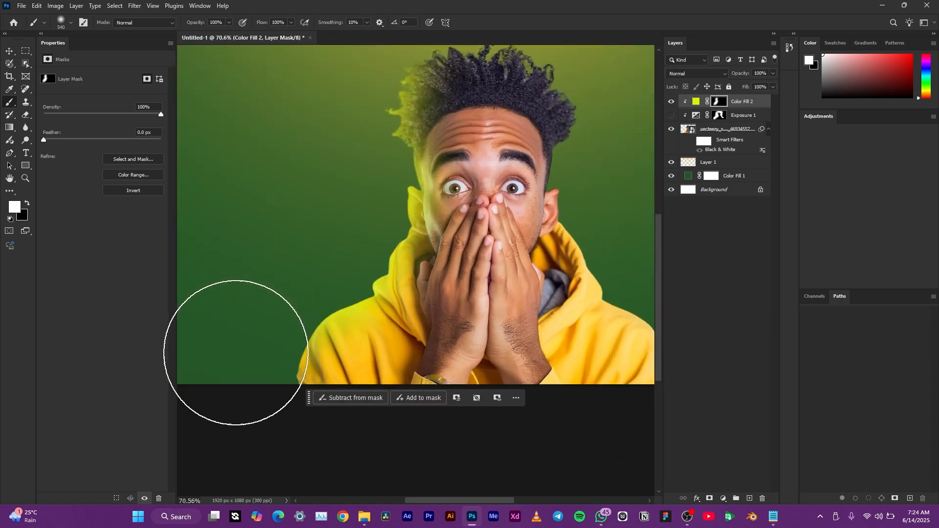
{"action": "scroll", "coordinate": [344, 111], "scroll_direction": "up", "scroll_amount": 2}
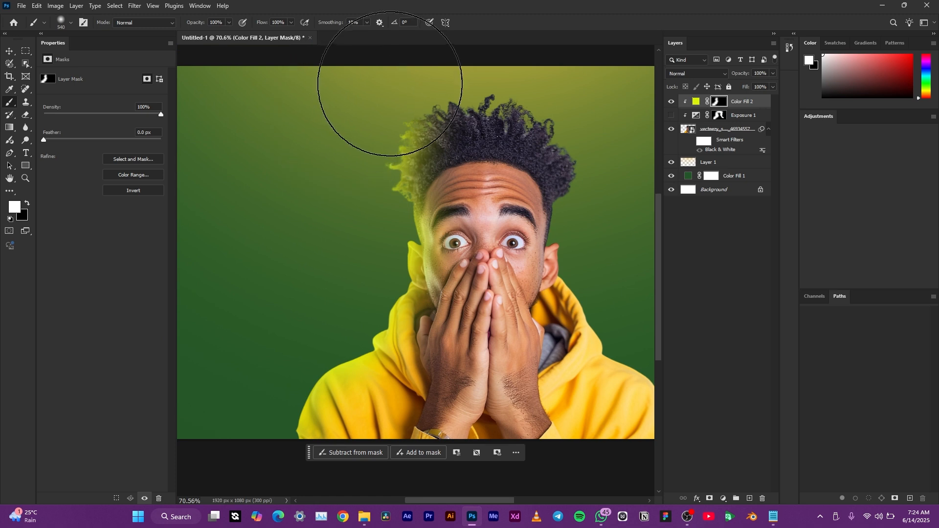
{"action": "scroll", "coordinate": [356, 147], "scroll_direction": "down", "scroll_amount": 3}
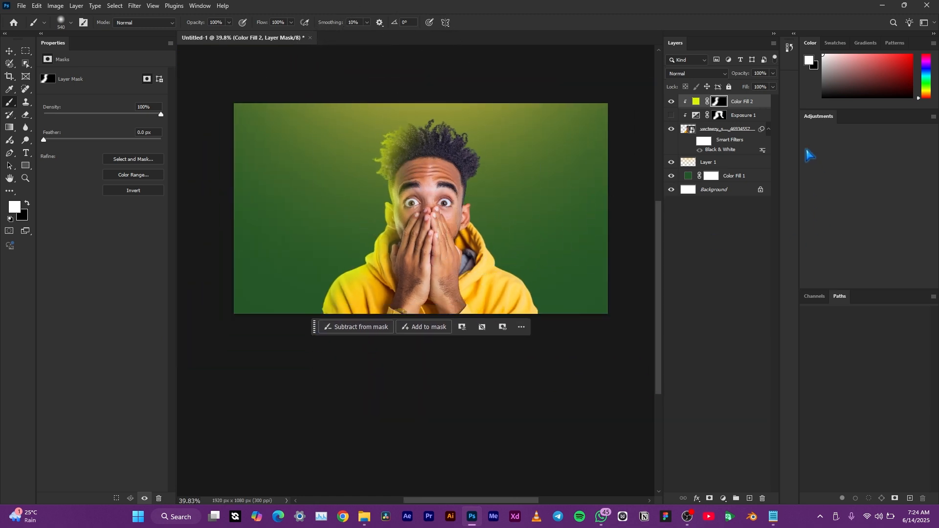
- Set the yellow-green Color Fill 2 layer's blend mode to Screen
{"action": "left_click", "coordinate": [696, 101]}
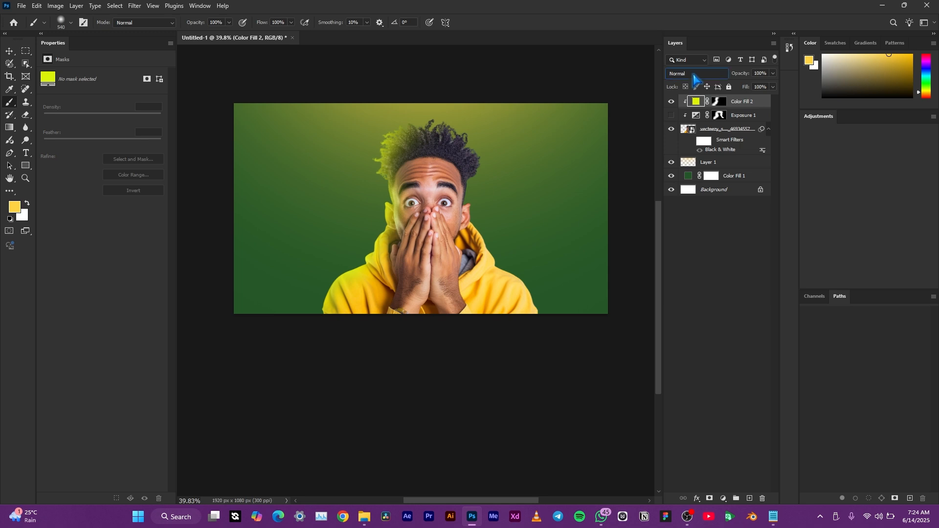
{"action": "left_click", "coordinate": [694, 74]}
{"action": "left_click", "coordinate": [686, 167]}
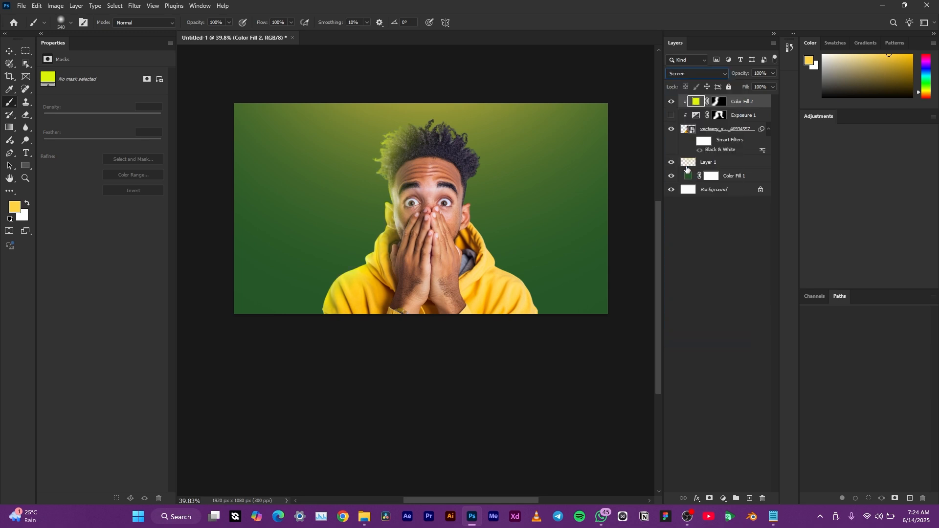
- Add a red Solid Color fill layer, hex d70d17, above Color Fill 2 and clip it to the man
{"action": "left_click", "coordinate": [723, 500]}
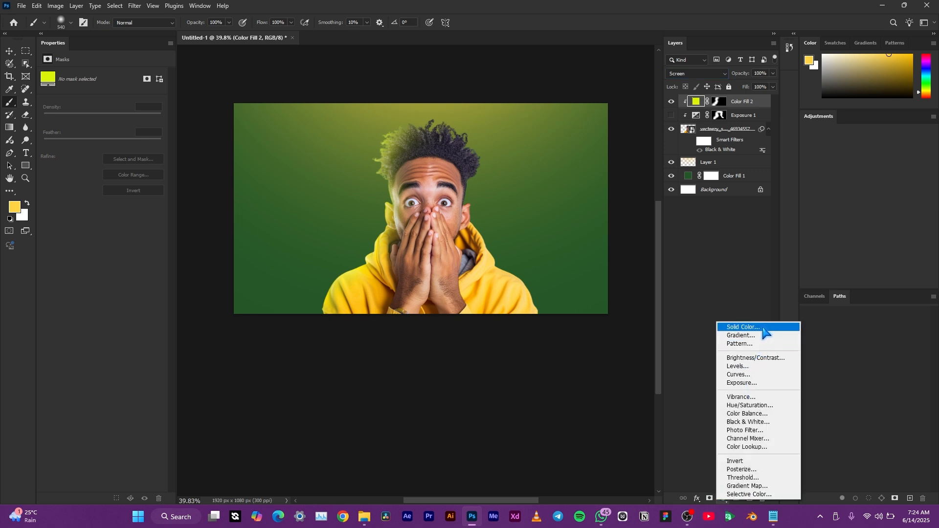
{"action": "left_click", "coordinate": [761, 326]}
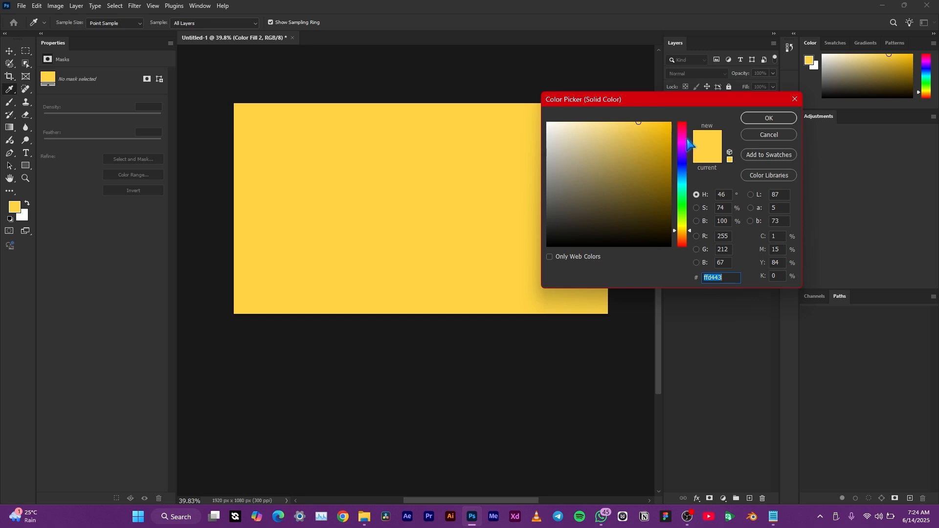
{"action": "mouse_move", "coordinate": [689, 143]}
{"action": "left_mouse_down"}
{"action": "mouse_move", "coordinate": [687, 127]}
{"action": "mouse_move", "coordinate": [654, 140]}
{"action": "mouse_move", "coordinate": [664, 142]}
{"action": "left_mouse_up"}
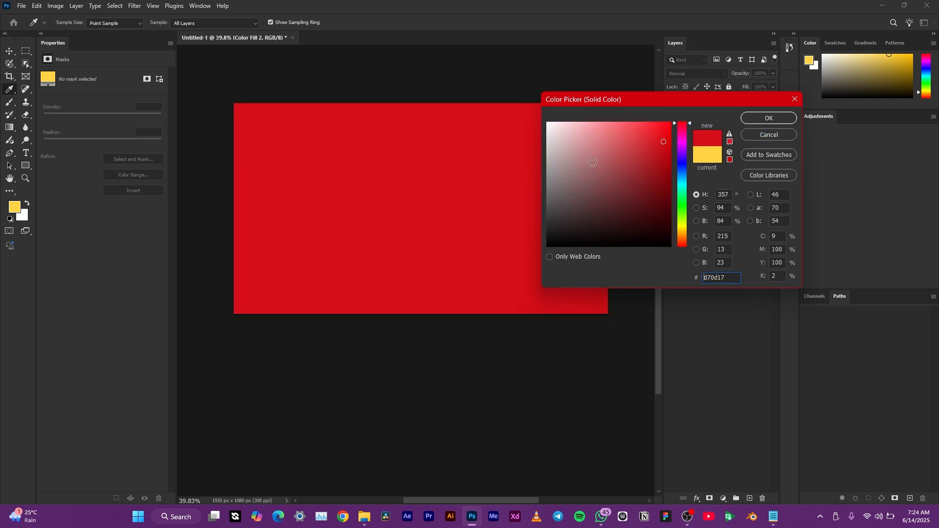
{"action": "left_click", "coordinate": [766, 119]}
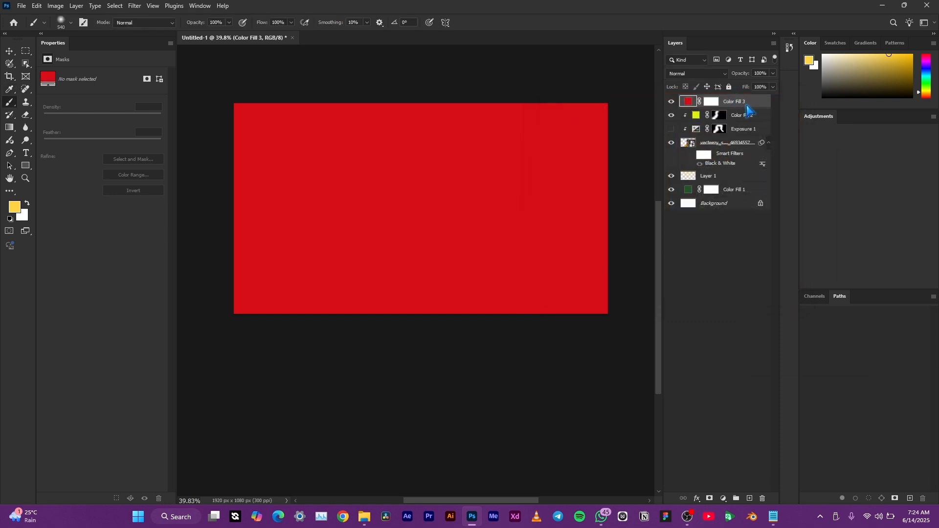
{"action": "right_click", "coordinate": [746, 108]}
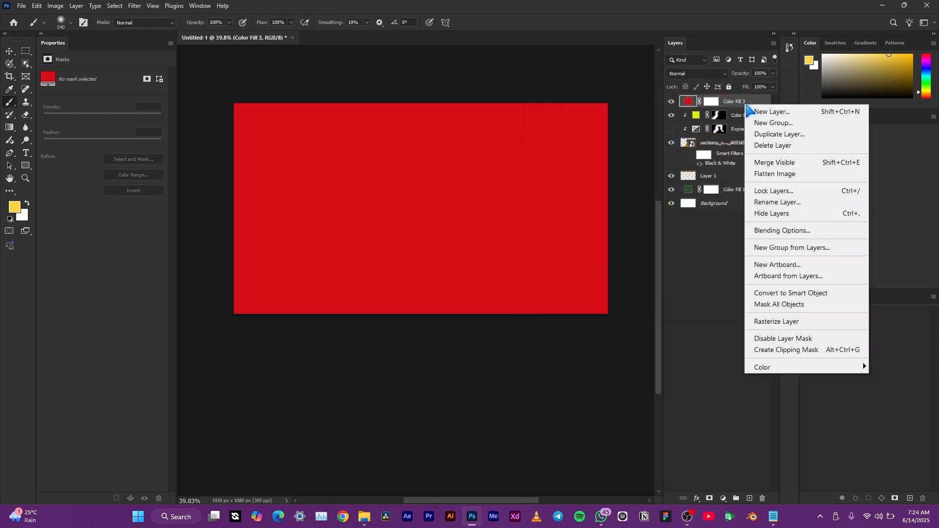
{"action": "left_click", "coordinate": [796, 351]}
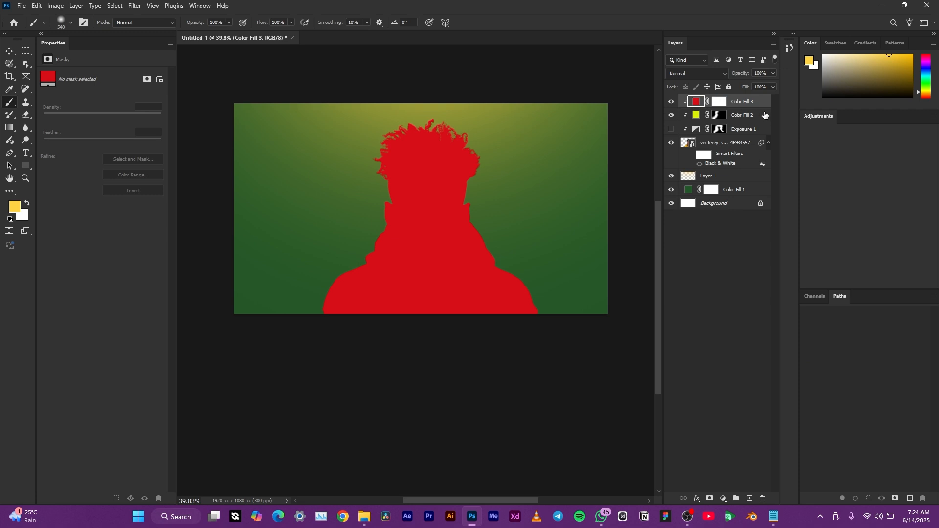
{"action": "right_click", "coordinate": [763, 103]}
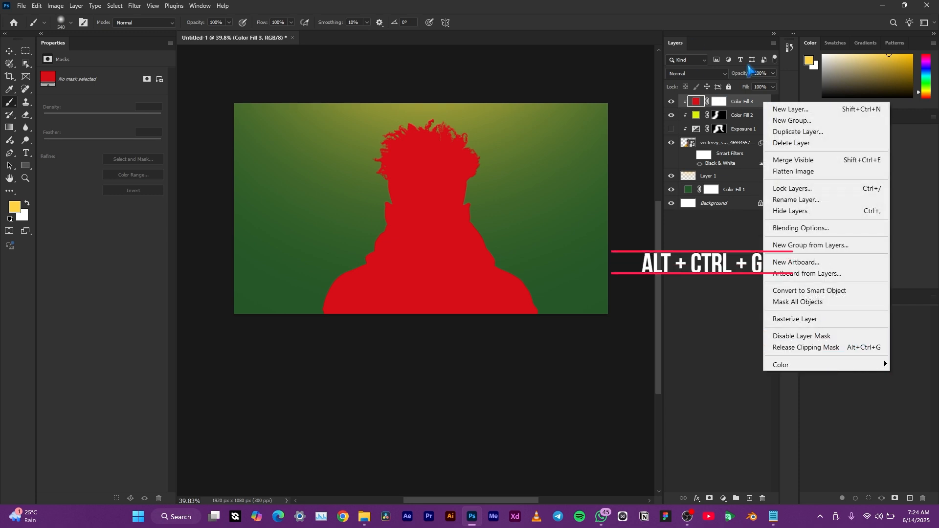
{"action": "left_click", "coordinate": [757, 103]}
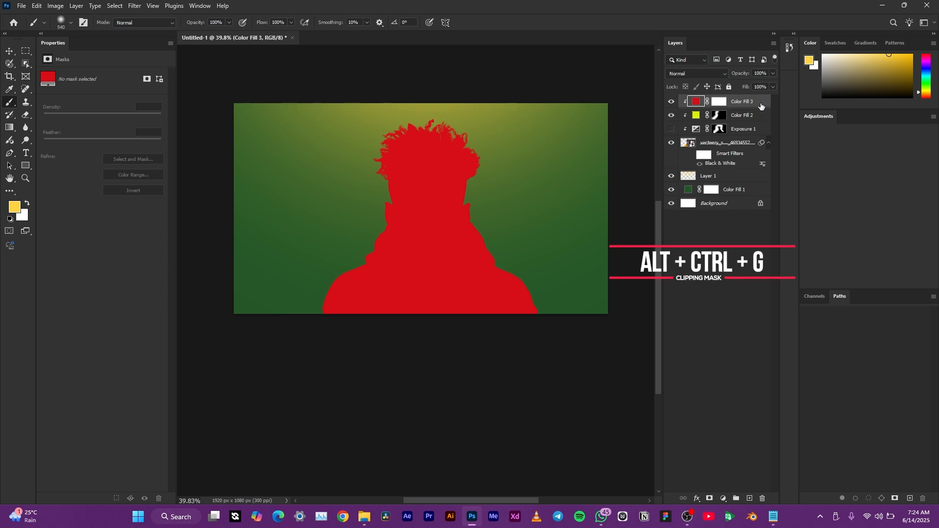
- Invert the red Color Fill 3 layer's mask to black and set the layer's blend mode to Screen
{"action": "left_click", "coordinate": [719, 102]}
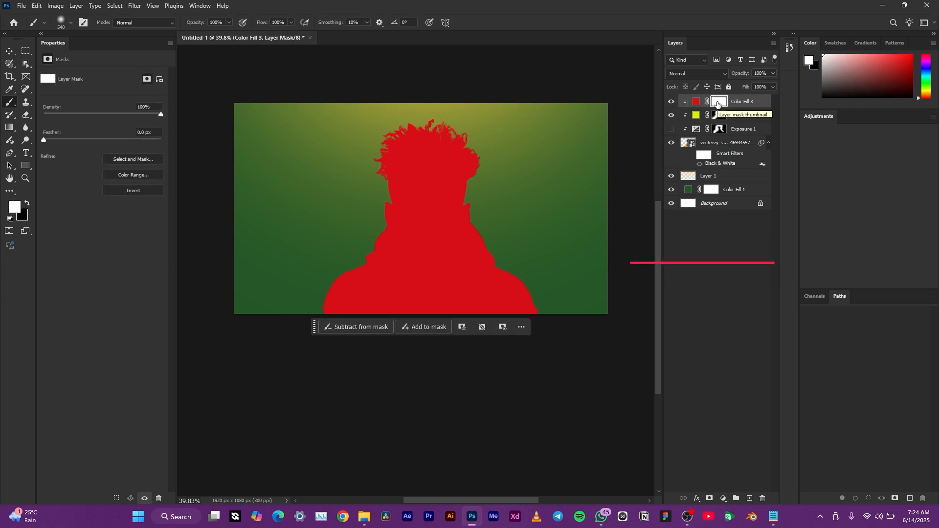
{"action": "key", "text": "ctrl+i"}
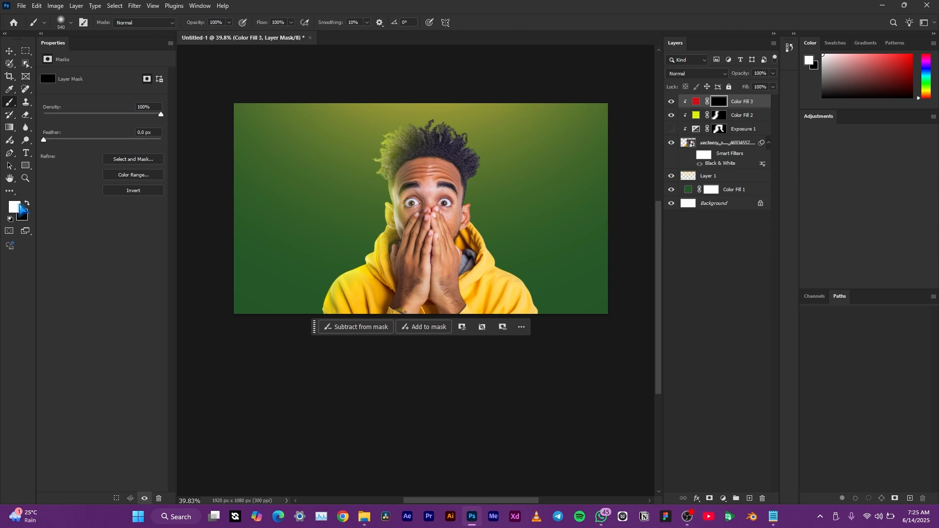
{"action": "left_click", "coordinate": [695, 74]}
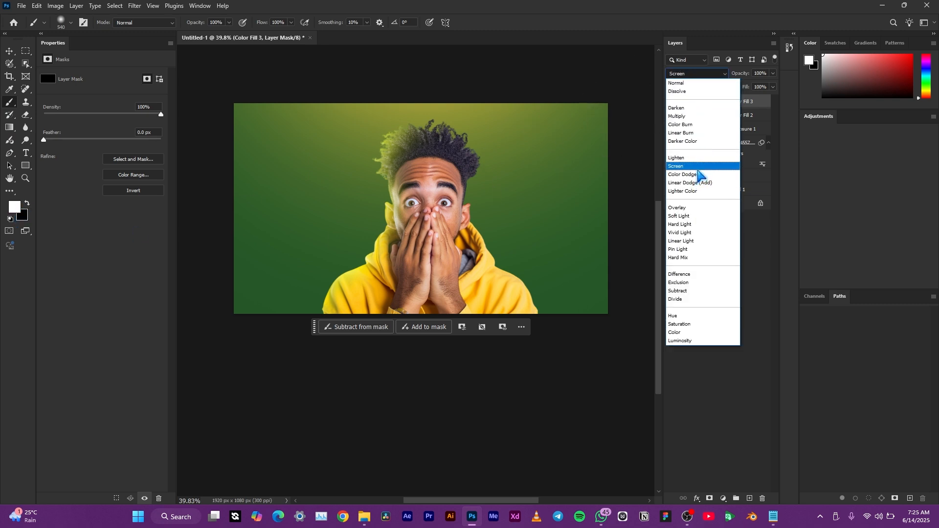
{"action": "left_click", "coordinate": [696, 168]}
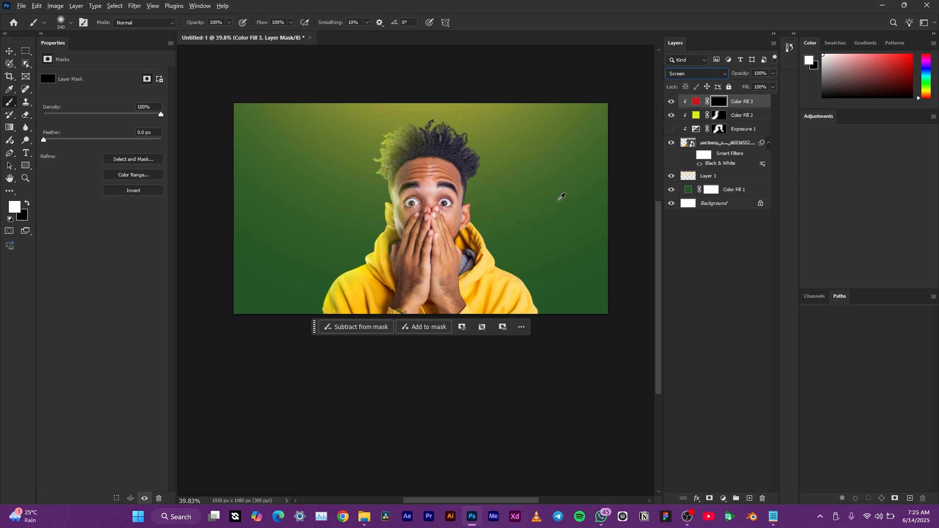
- Paint white on the Color Fill 3 mask along the man's hair, face and hood on the side opposite the yellow-green glow
{"action": "left_click_drag", "start_coordinate": [493, 158], "coordinate": [493, 178]}
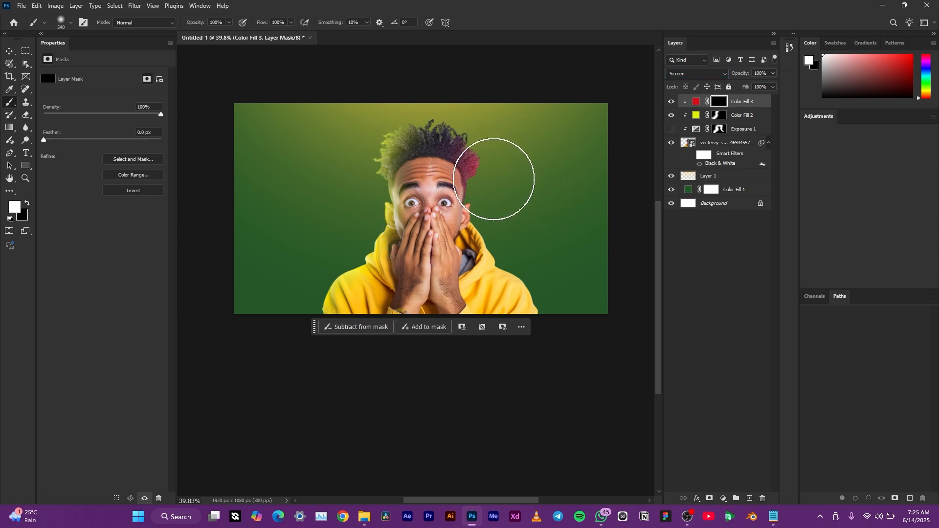
{"action": "mouse_move", "coordinate": [500, 211]}
{"action": "left_mouse_down"}
{"action": "mouse_move", "coordinate": [508, 234]}
{"action": "mouse_move", "coordinate": [491, 210]}
{"action": "mouse_move", "coordinate": [515, 220]}
{"action": "mouse_move", "coordinate": [509, 231]}
{"action": "mouse_move", "coordinate": [519, 249]}
{"action": "mouse_move", "coordinate": [552, 266]}
{"action": "mouse_move", "coordinate": [567, 307]}
{"action": "mouse_move", "coordinate": [497, 222]}
{"action": "mouse_move", "coordinate": [488, 116]}
{"action": "mouse_move", "coordinate": [441, 93]}
{"action": "left_mouse_up"}
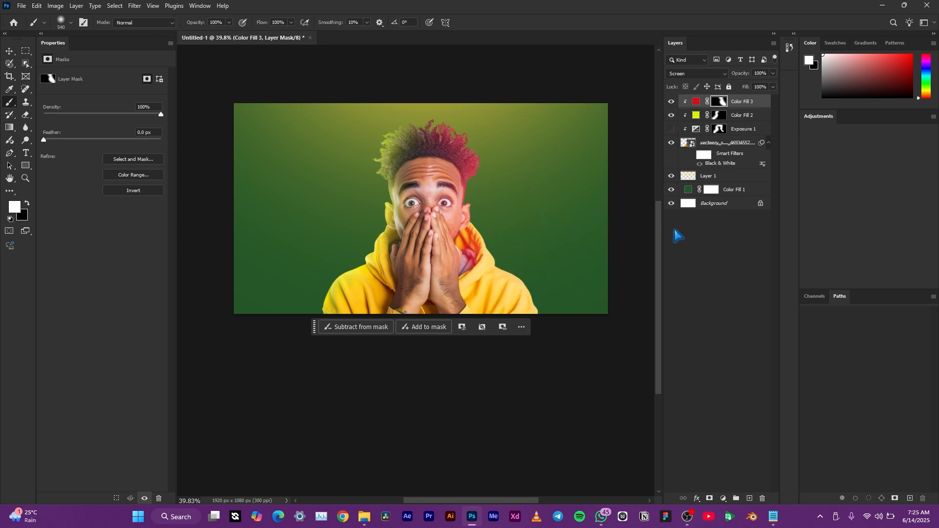
{"action": "left_click", "coordinate": [11, 52]}
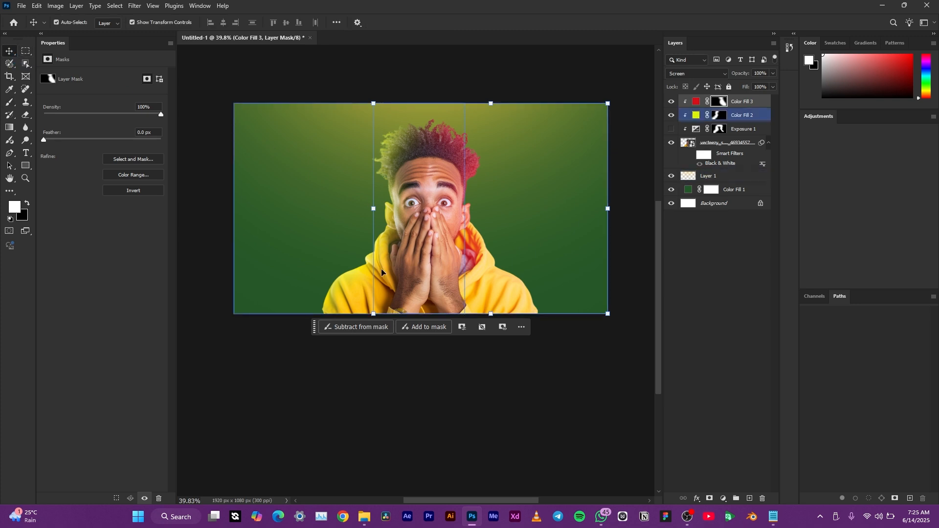
{"action": "scroll", "coordinate": [383, 197], "scroll_direction": "up", "scroll_amount": 5}
{"action": "scroll", "coordinate": [382, 197], "scroll_direction": "down", "scroll_amount": 6}
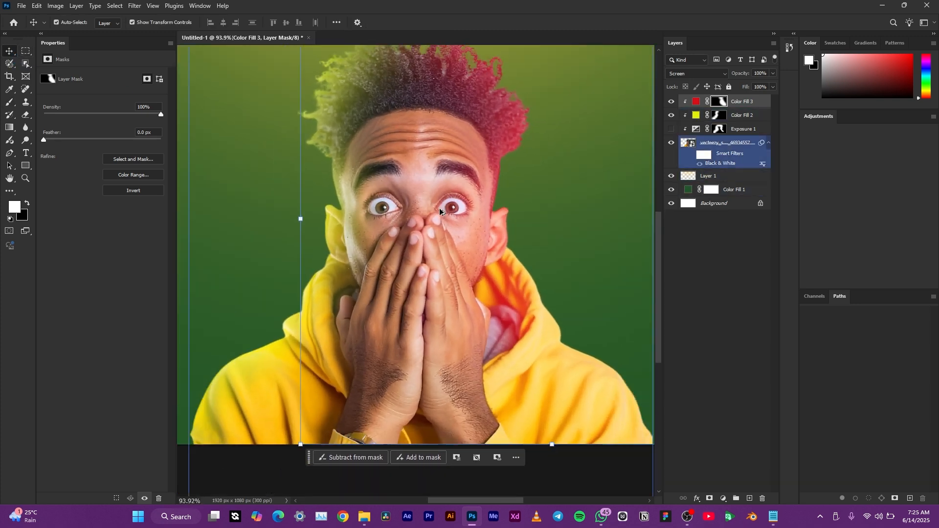
{"action": "scroll", "coordinate": [441, 212], "scroll_direction": "up", "scroll_amount": 2}
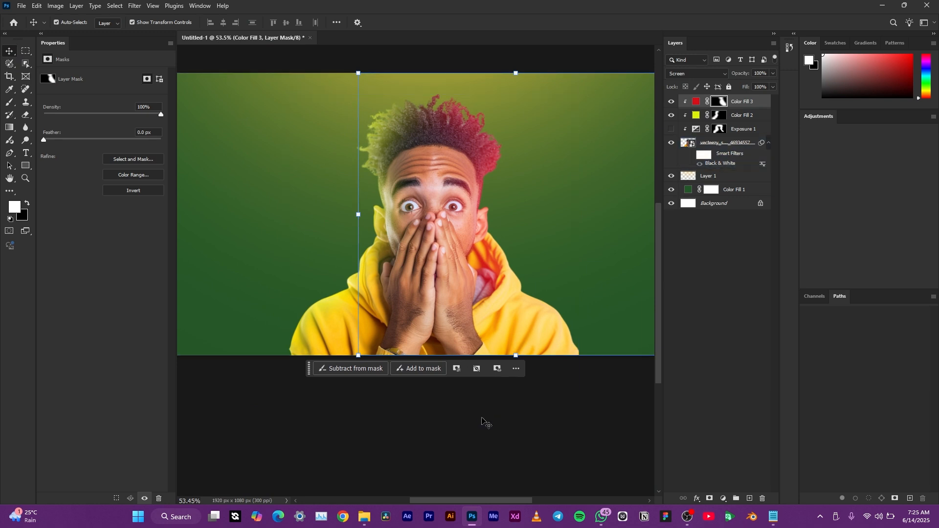
{"action": "left_click", "coordinate": [482, 419]}
{"action": "left_click", "coordinate": [301, 157]}
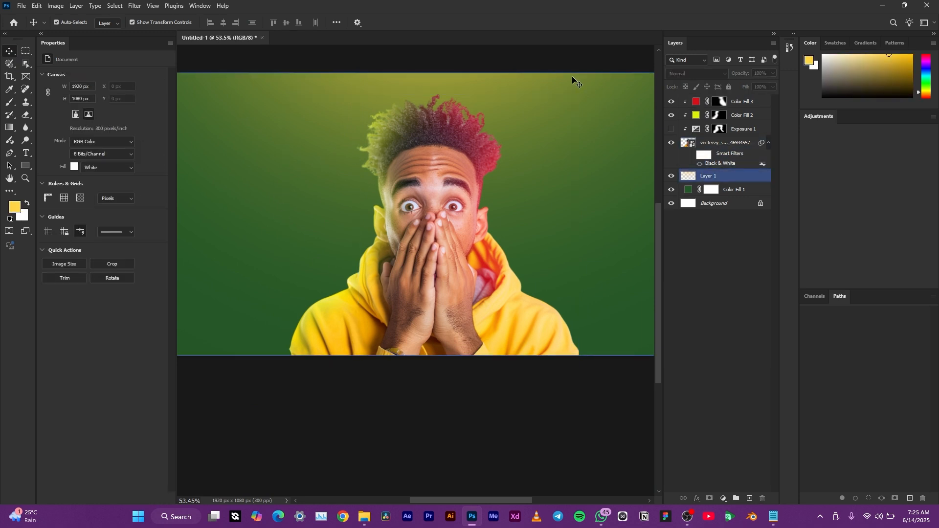
{"action": "left_click", "coordinate": [748, 115]}
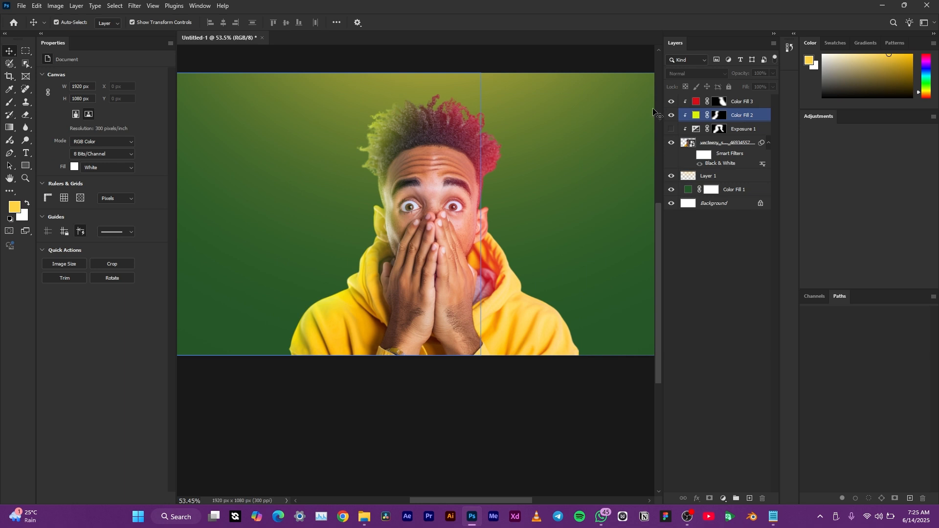
{"action": "left_click", "coordinate": [652, 109]}
{"action": "left_click", "coordinate": [744, 116]}
{"action": "left_click", "coordinate": [297, 180]}
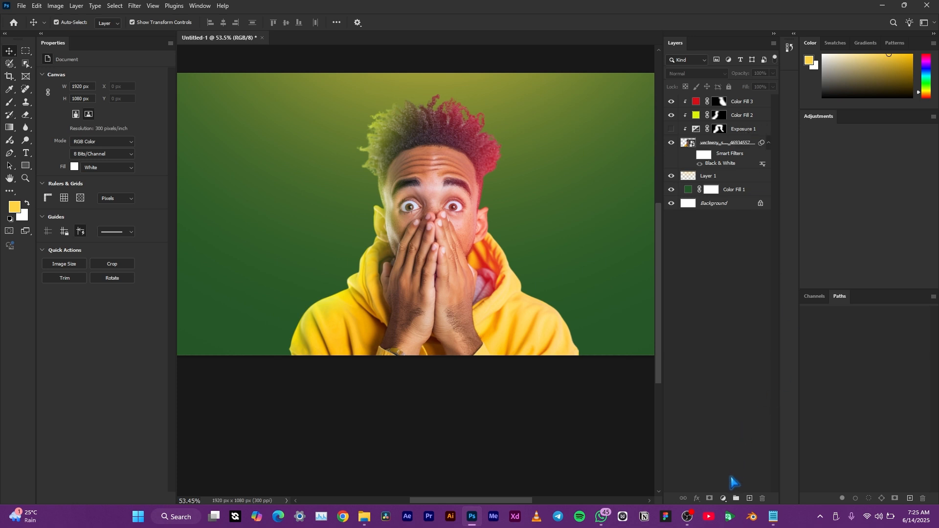
{"action": "left_click", "coordinate": [729, 120]}
{"action": "left_click", "coordinate": [740, 107]}
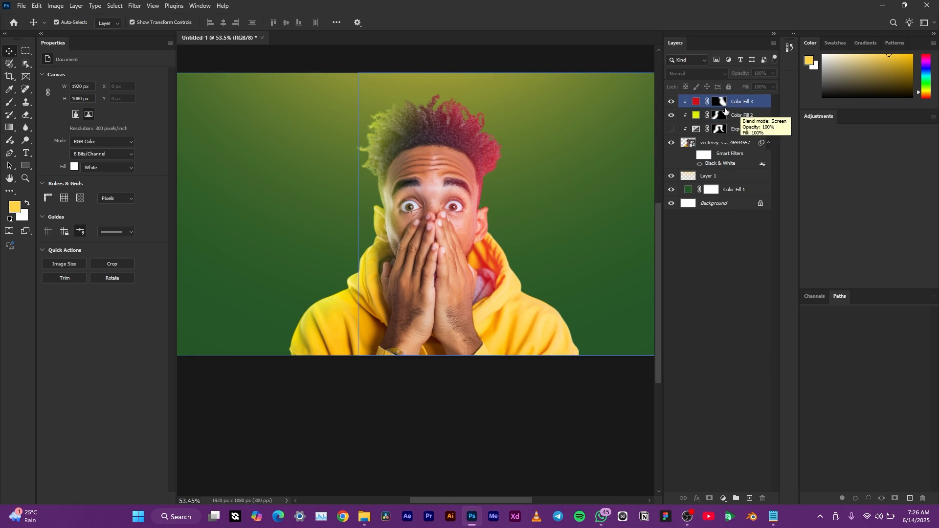
{"action": "left_click", "coordinate": [722, 120], "text": "ctrl"}
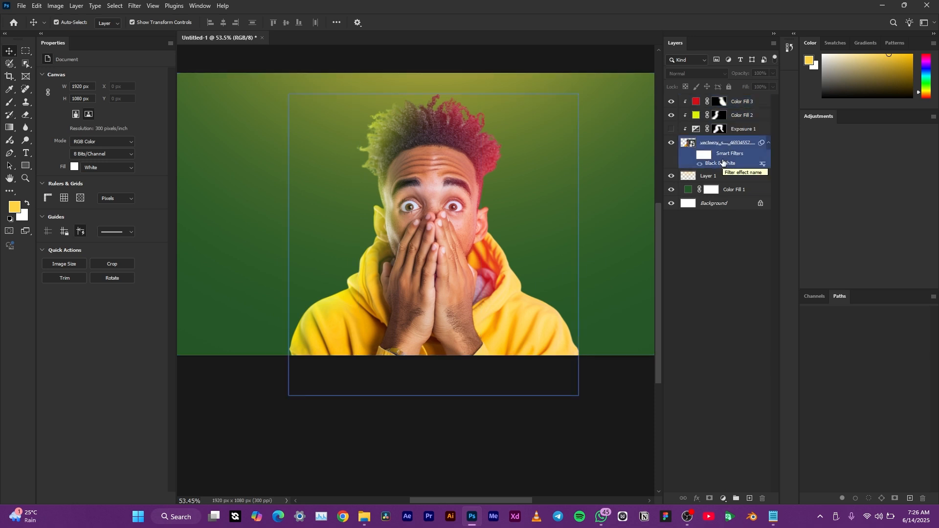
{"action": "left_click", "coordinate": [719, 117]}
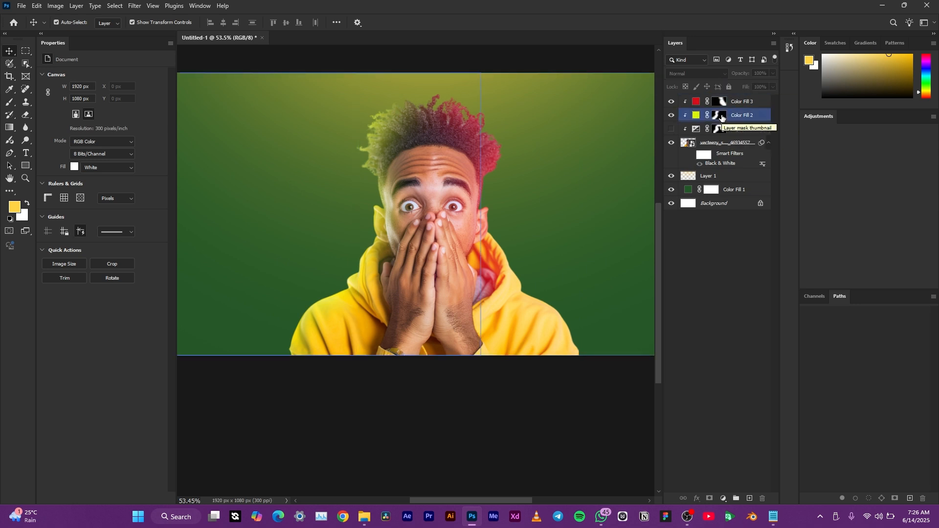
{"action": "left_click", "coordinate": [500, 128]}
{"action": "left_click", "coordinate": [457, 143]}
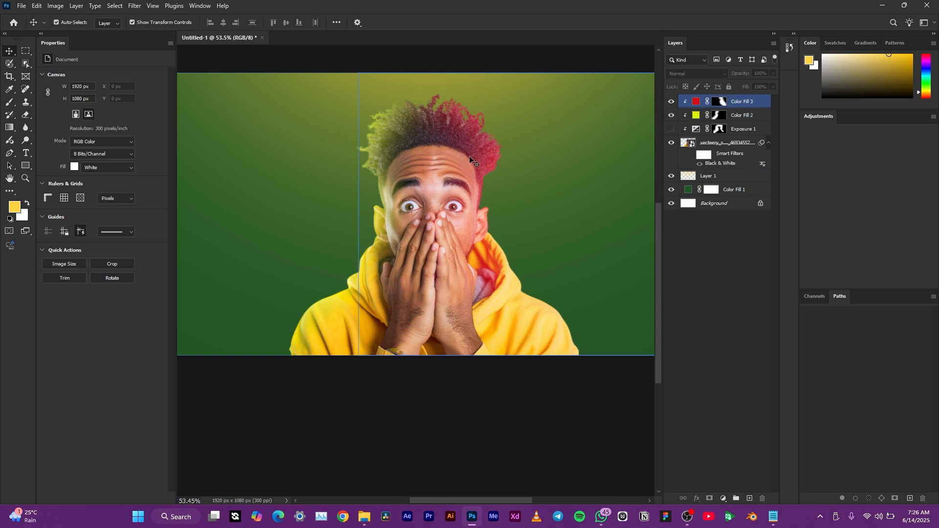
{"action": "left_click", "coordinate": [537, 205]}
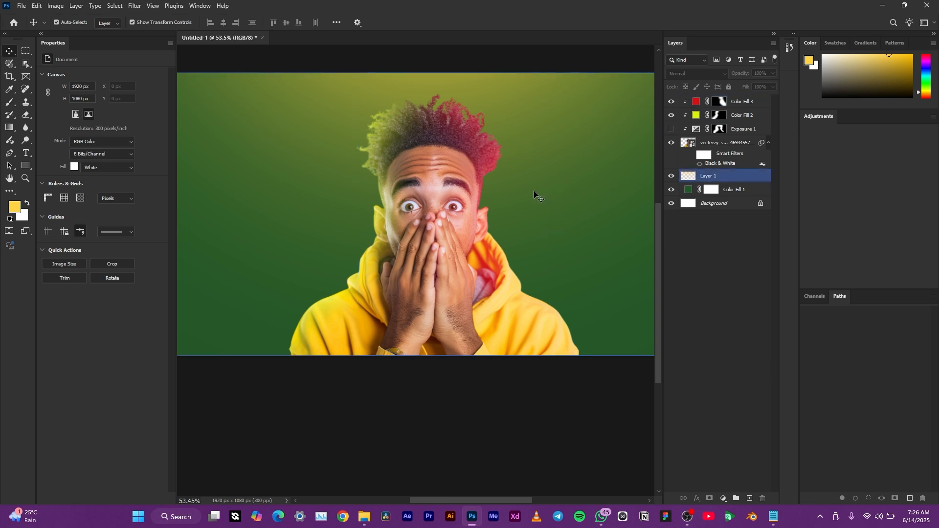
{"action": "left_click", "coordinate": [739, 103]}
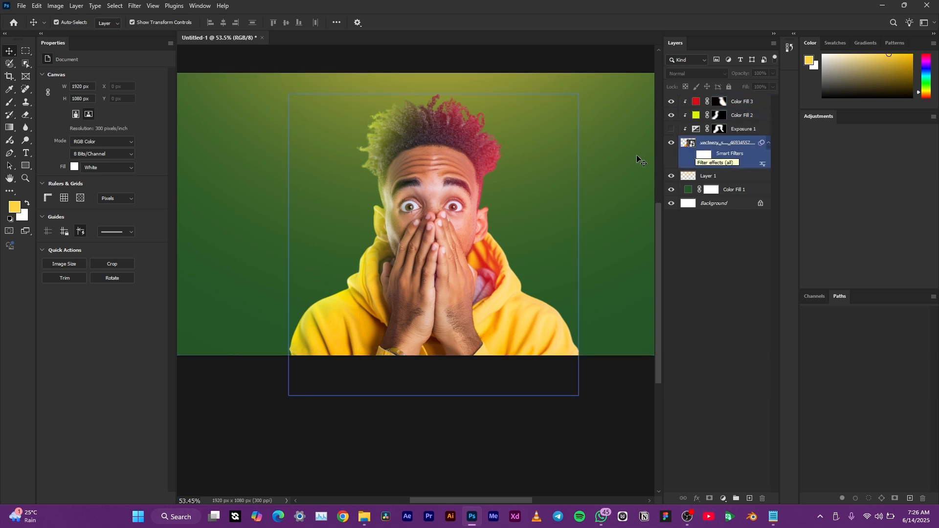
{"action": "left_click", "coordinate": [335, 168]}
- Hide the Color Fill 2 and Color Fill 3 layers
{"action": "left_click", "coordinate": [688, 118]}
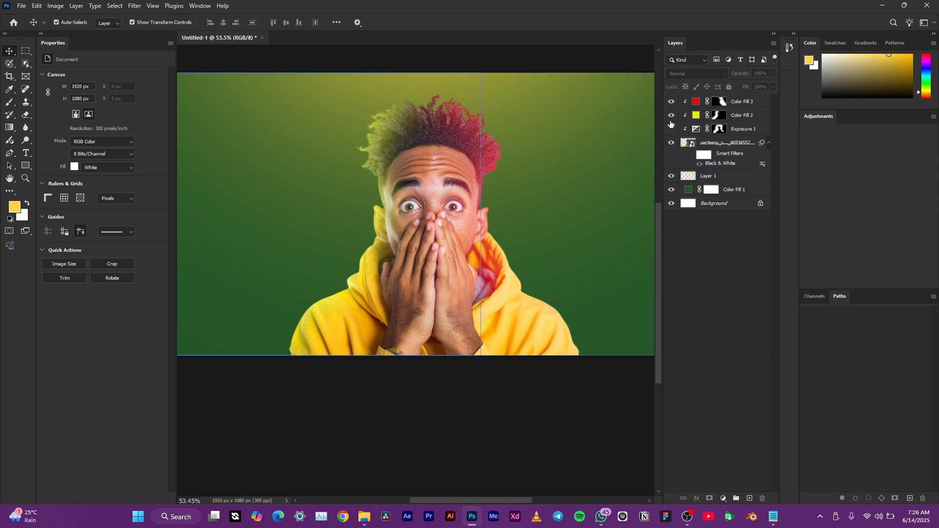
{"action": "left_click", "coordinate": [671, 101]}
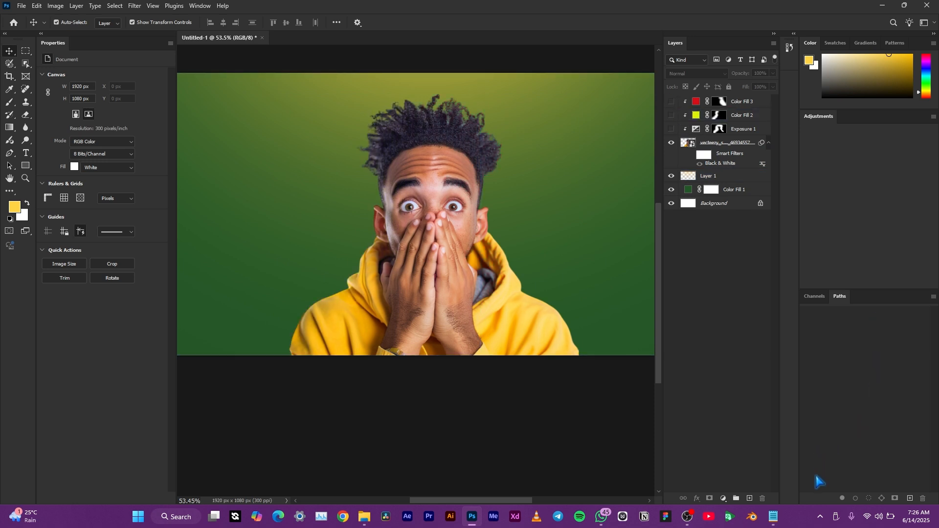
{"action": "left_click", "coordinate": [773, 516]}
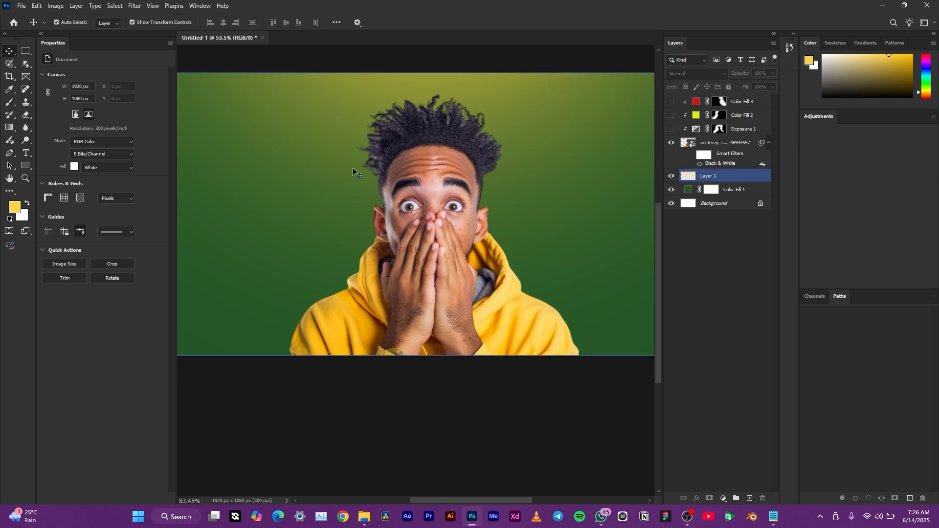
- Add a new empty layer directly above the man's smart object and clip it to him
{"action": "left_click", "coordinate": [733, 149]}
{"action": "left_click", "coordinate": [732, 150]}
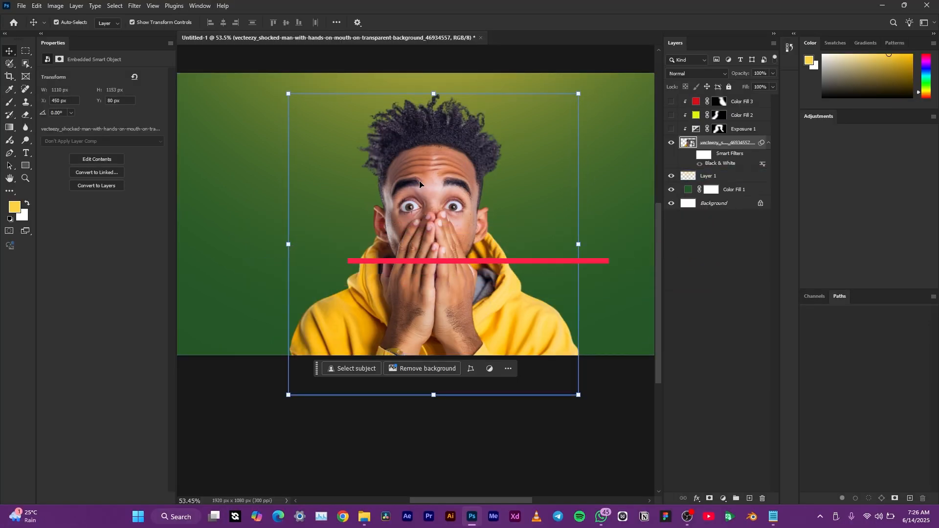
{"action": "left_click", "coordinate": [749, 498]}
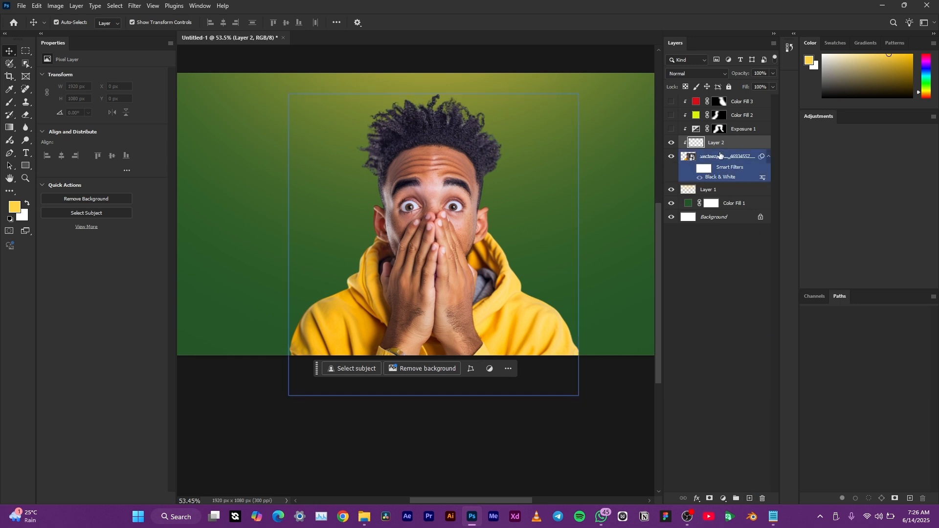
{"action": "left_click", "coordinate": [77, 6]}
{"action": "mouse_move", "coordinate": [156, 21]}
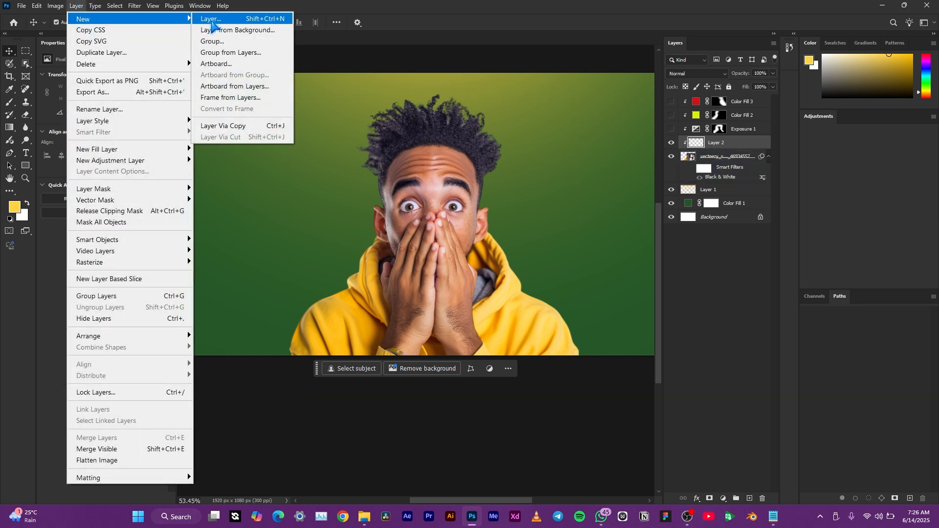
{"action": "left_click", "coordinate": [726, 324]}
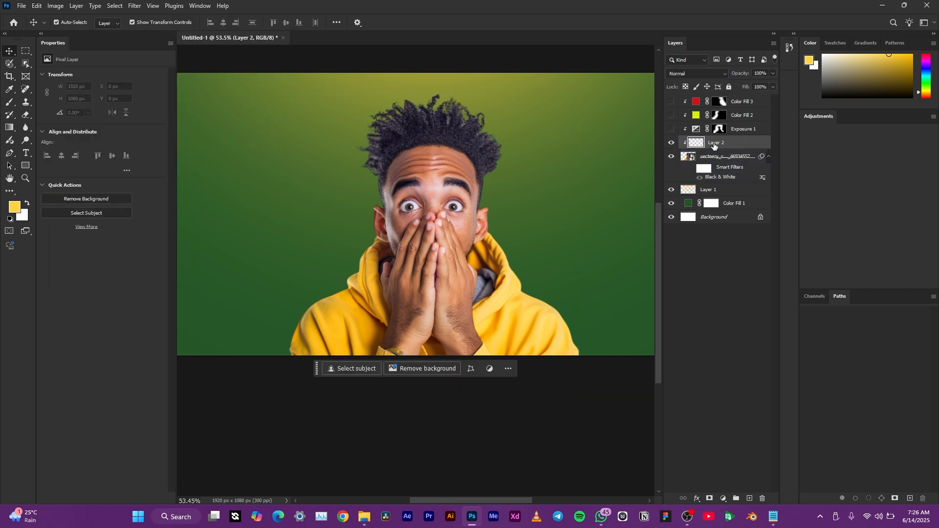
{"action": "left_click", "coordinate": [731, 162]}
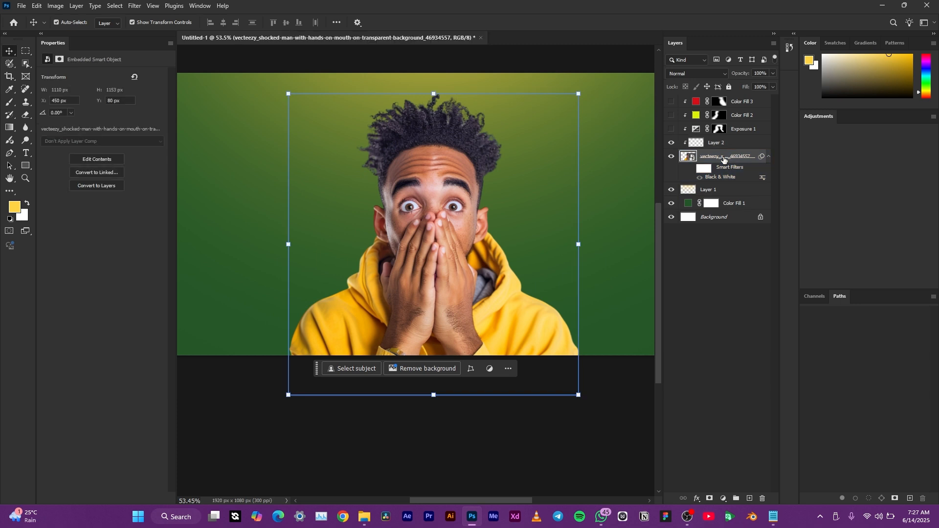
{"action": "left_click", "coordinate": [724, 143]}
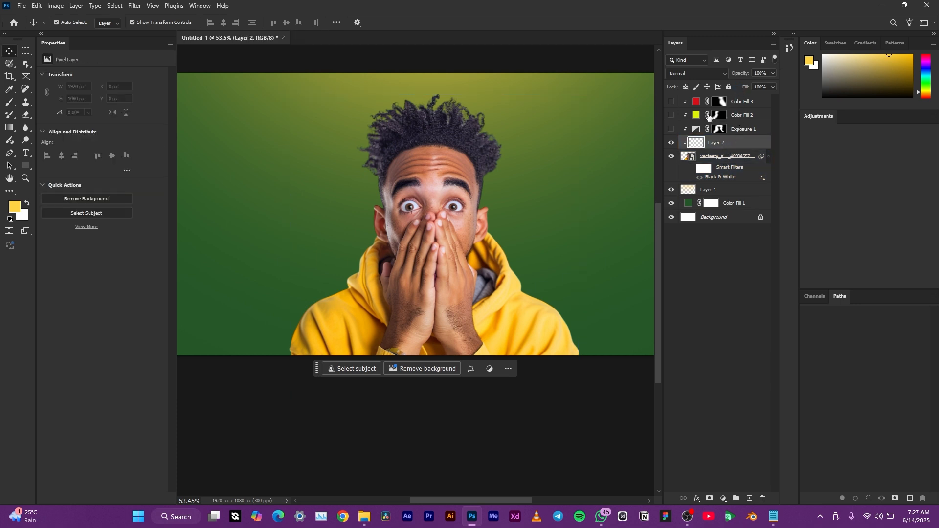
{"action": "left_click", "coordinate": [418, 166]}
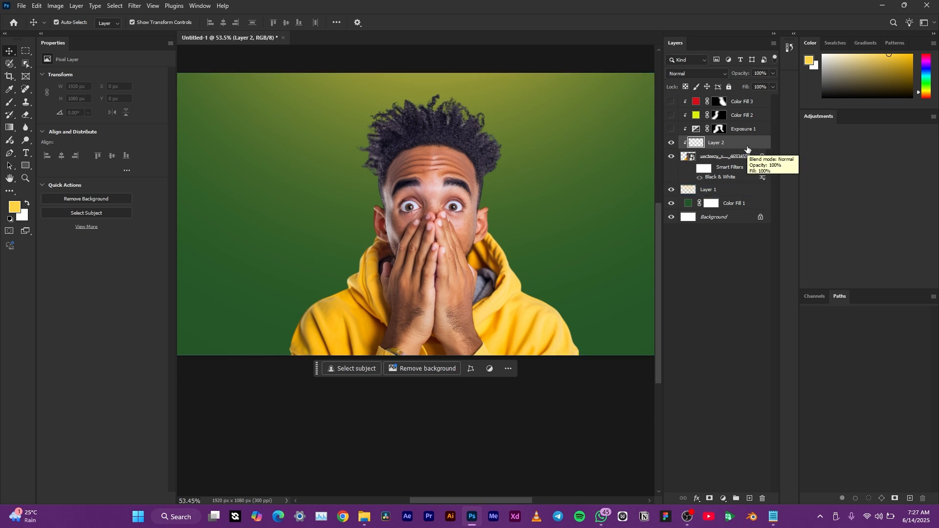
- Paint a yellow rim on Layer 2 from the hair edge down to the ear with a 47 px soft brush
{"action": "left_click", "coordinate": [10, 103]}
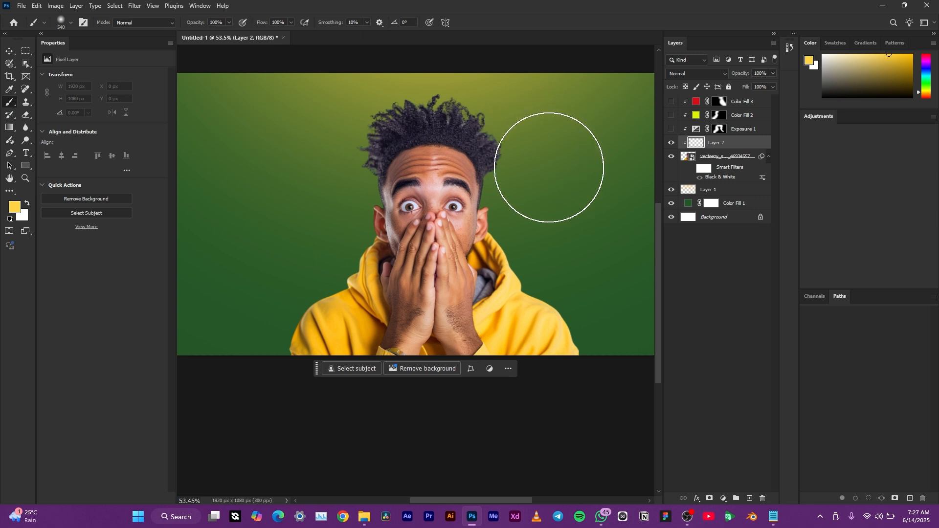
{"action": "scroll", "coordinate": [547, 187], "scroll_direction": "up", "scroll_amount": 4}
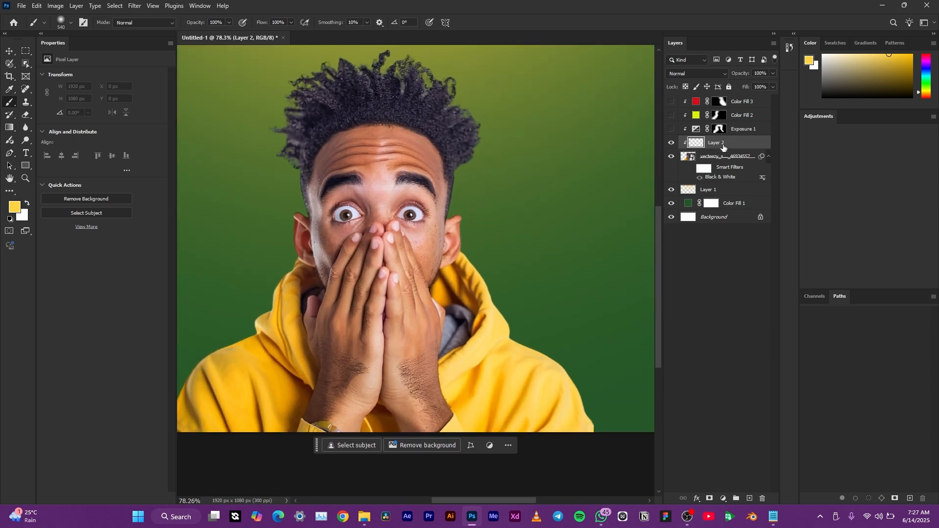
{"action": "scroll", "coordinate": [503, 163], "scroll_direction": "up", "scroll_amount": 5}
{"action": "left_click_drag", "start_coordinate": [509, 180], "coordinate": [390, 207]}
{"action": "scroll", "coordinate": [456, 194], "scroll_direction": "up", "scroll_amount": 4}
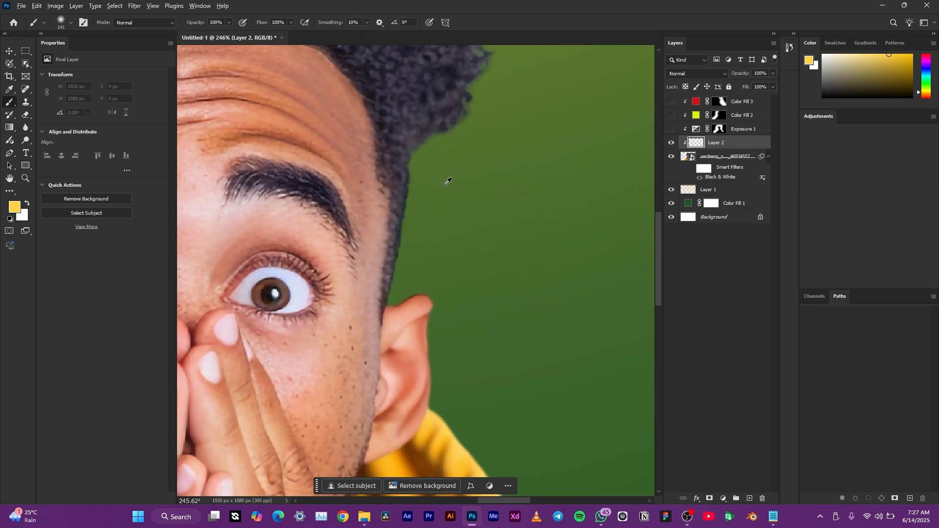
{"action": "scroll", "coordinate": [448, 182], "scroll_direction": "up", "scroll_amount": 2}
{"action": "left_click_drag", "start_coordinate": [454, 195], "coordinate": [403, 209]}
{"action": "mouse_move", "coordinate": [470, 98]}
{"action": "left_mouse_down"}
{"action": "mouse_move", "coordinate": [417, 157]}
{"action": "mouse_move", "coordinate": [388, 355]}
{"action": "left_mouse_up"}
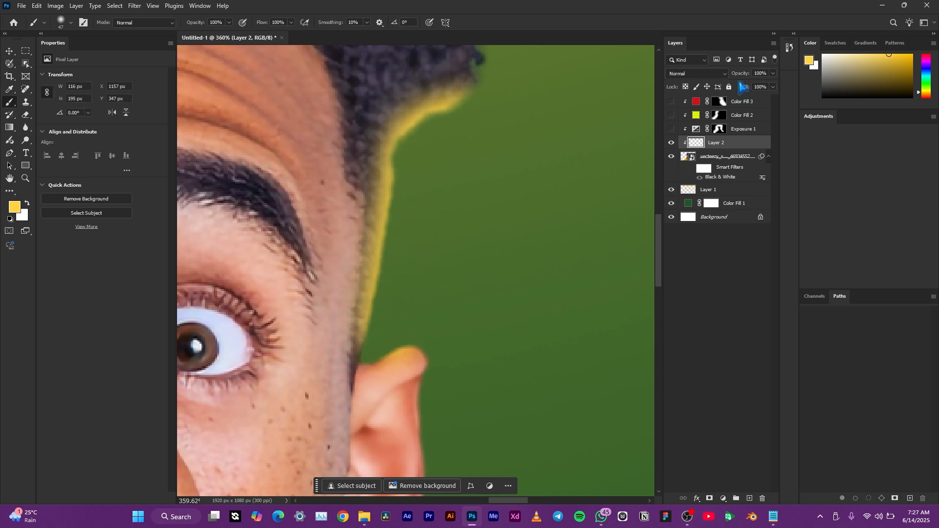
- Set Layer 2's blend mode to Screen and widen the yellow glow above the ear with a 92 px brush
{"action": "left_click", "coordinate": [712, 74]}
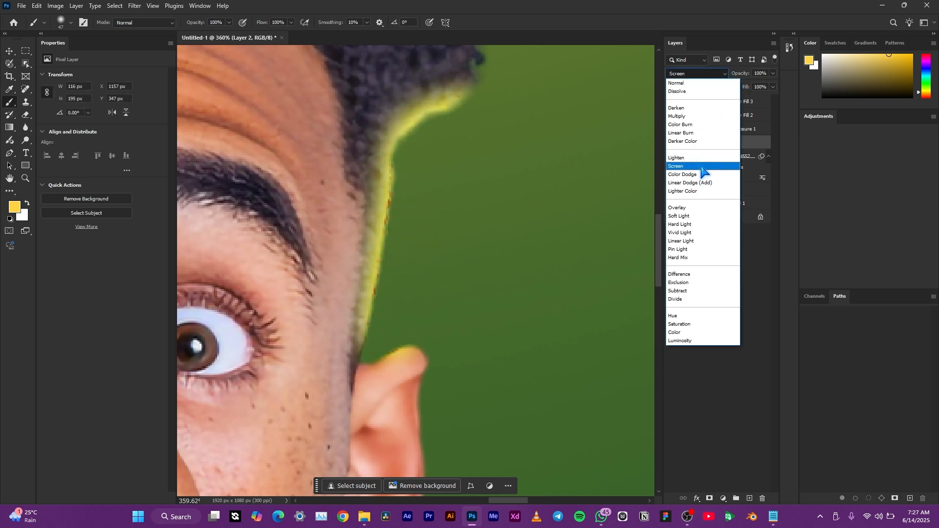
{"action": "left_click", "coordinate": [701, 168]}
{"action": "left_click_drag", "start_coordinate": [442, 208], "coordinate": [488, 217]}
{"action": "left_click", "coordinate": [397, 333]}
- Paint a broader yellow glow on Layer 2 along the outer edge of the same side's hair with a 191 px brush
{"action": "scroll", "coordinate": [433, 300], "scroll_direction": "down", "scroll_amount": 6}
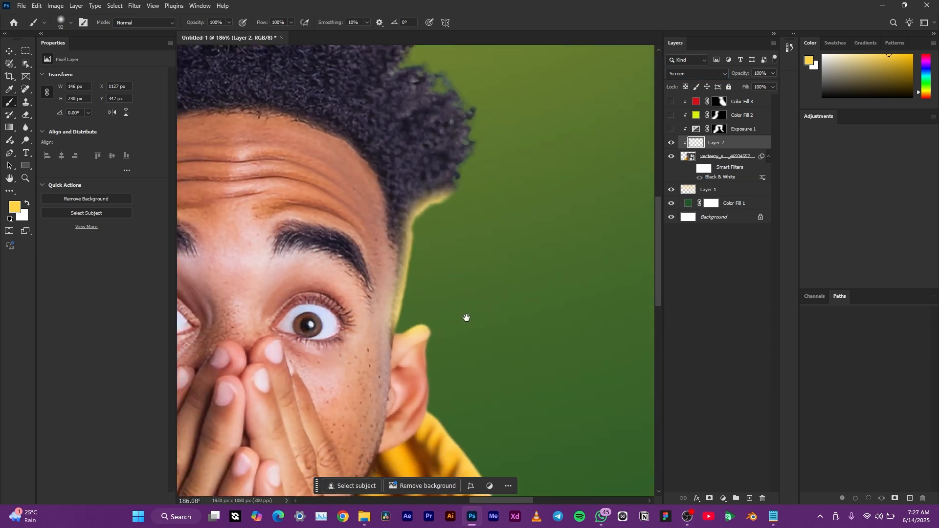
{"action": "left_click_drag", "start_coordinate": [466, 318], "coordinate": [461, 302]}
{"action": "mouse_move", "coordinate": [478, 108]}
{"action": "left_mouse_down"}
{"action": "mouse_move", "coordinate": [481, 156]}
{"action": "mouse_move", "coordinate": [520, 167]}
{"action": "mouse_move", "coordinate": [561, 203]}
{"action": "mouse_move", "coordinate": [514, 199]}
{"action": "mouse_move", "coordinate": [472, 251]}
{"action": "left_mouse_up"}
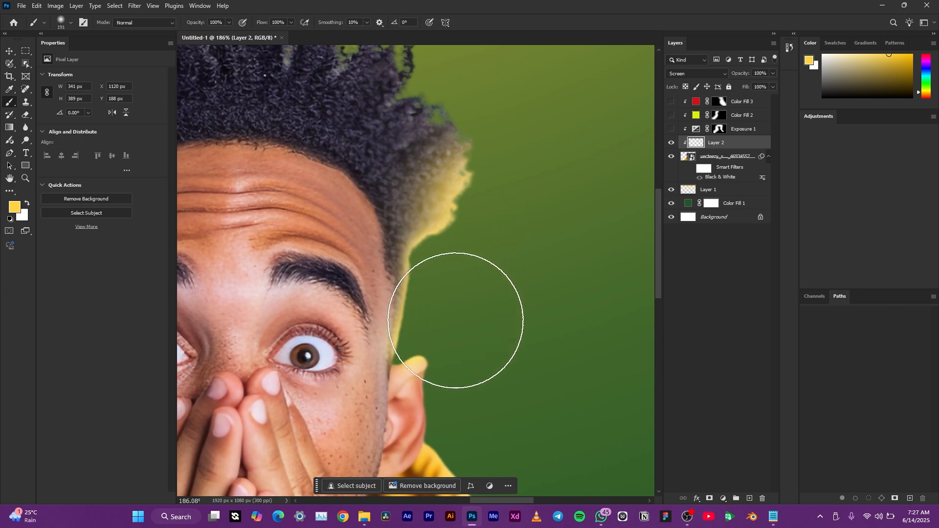
- Extend the yellow glow on Layer 2 down the ear, hood and shoulder edge with the 191 px soft brush
{"action": "scroll", "coordinate": [486, 224], "scroll_direction": "down", "scroll_amount": 2}
{"action": "scroll", "coordinate": [485, 342], "scroll_direction": "up", "scroll_amount": 5}
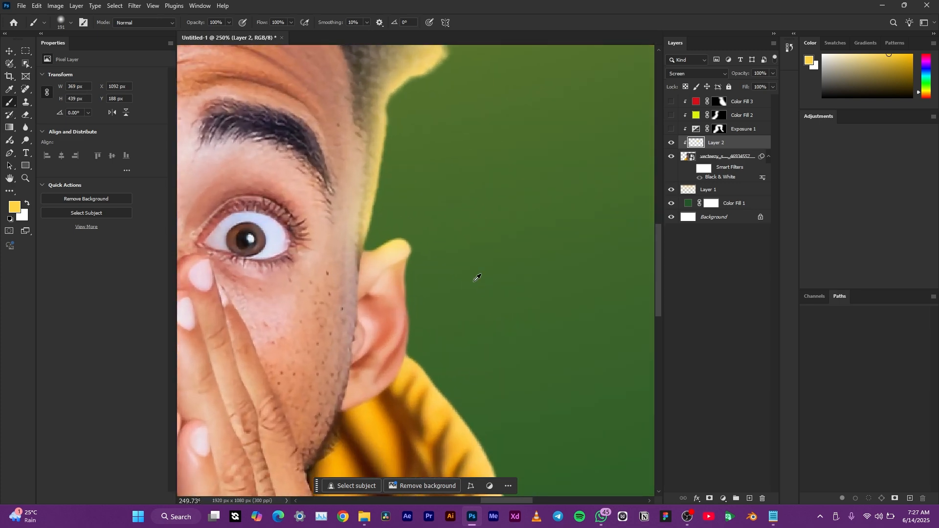
{"action": "scroll", "coordinate": [511, 269], "scroll_direction": "down", "scroll_amount": 3}
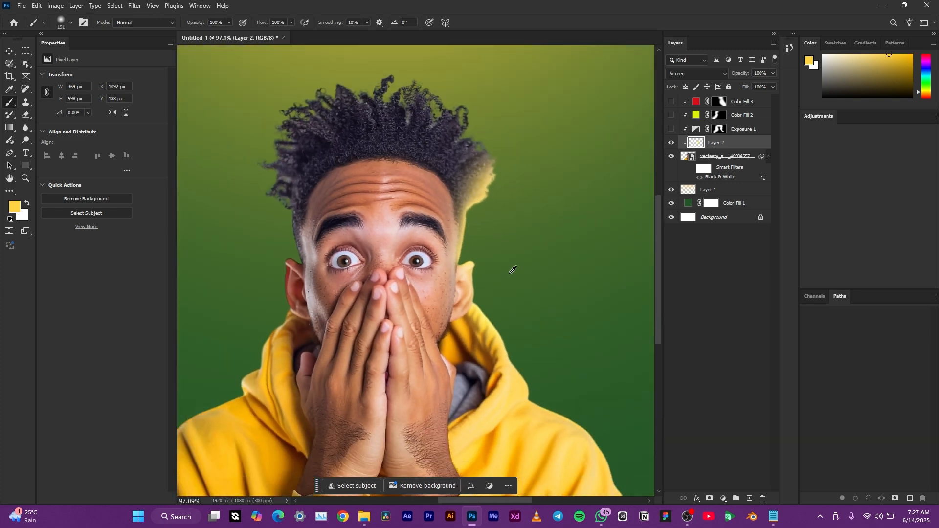
{"action": "scroll", "coordinate": [509, 273], "scroll_direction": "down", "scroll_amount": 3}
{"action": "scroll", "coordinate": [450, 240], "scroll_direction": "down", "scroll_amount": 2}
{"action": "scroll", "coordinate": [503, 251], "scroll_direction": "up", "scroll_amount": 2}
{"action": "scroll", "coordinate": [507, 254], "scroll_direction": "down", "scroll_amount": 2}
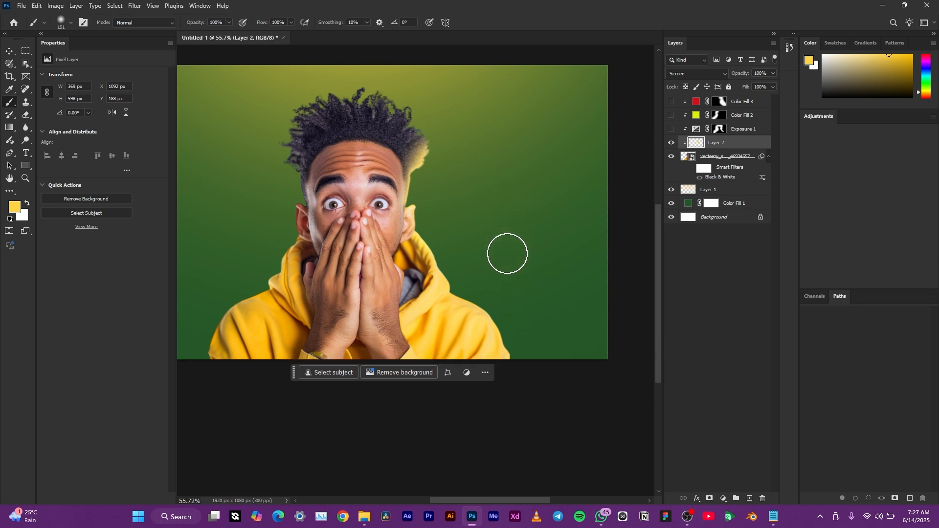
{"action": "scroll", "coordinate": [450, 272], "scroll_direction": "up", "scroll_amount": 4}
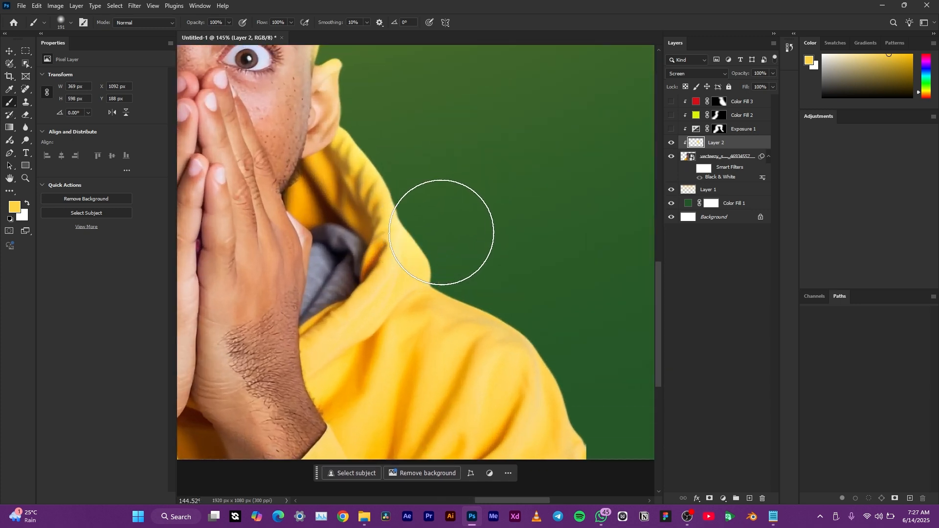
{"action": "left_click_drag", "start_coordinate": [552, 326], "coordinate": [636, 489]}
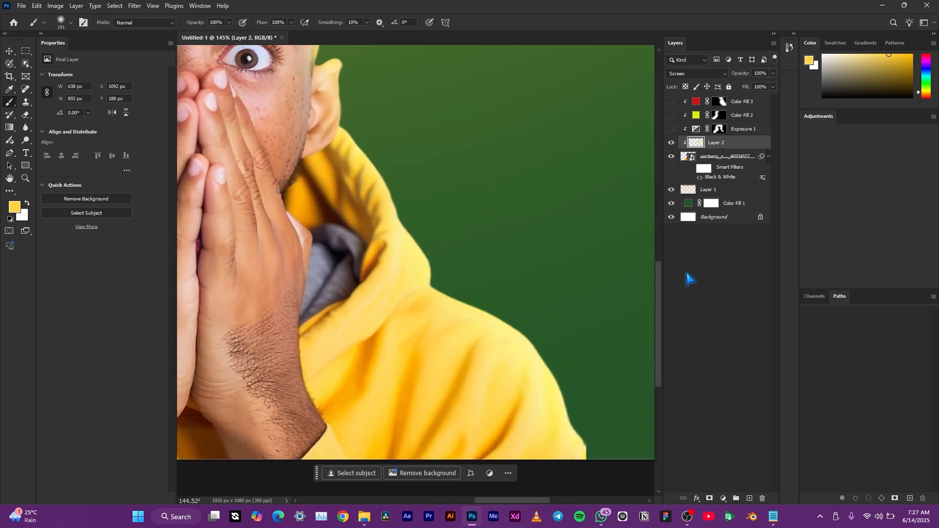
- Turn on the smart filters of the man's smart object so its Black & White filter applies
{"action": "left_click", "coordinate": [691, 169]}
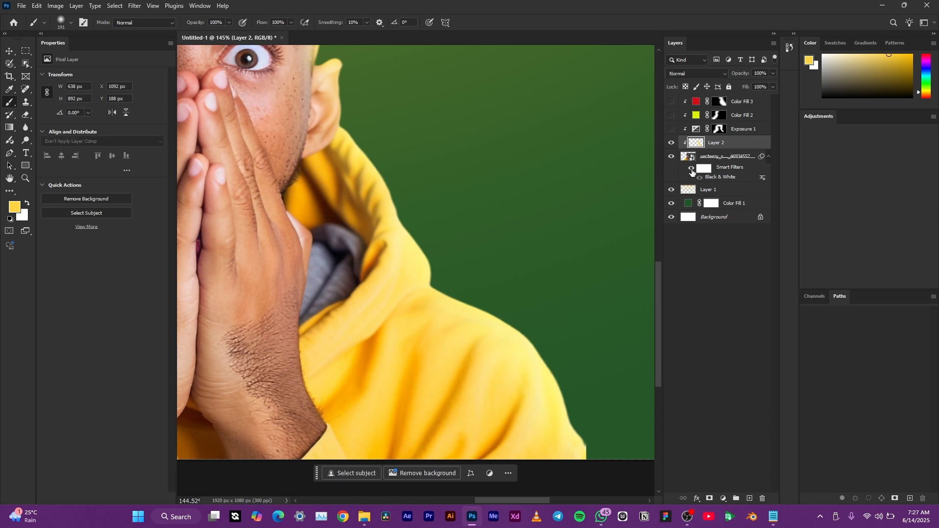
{"action": "scroll", "coordinate": [562, 179], "scroll_direction": "down", "scroll_amount": 3}
{"action": "scroll", "coordinate": [608, 198], "scroll_direction": "up", "scroll_amount": 2}
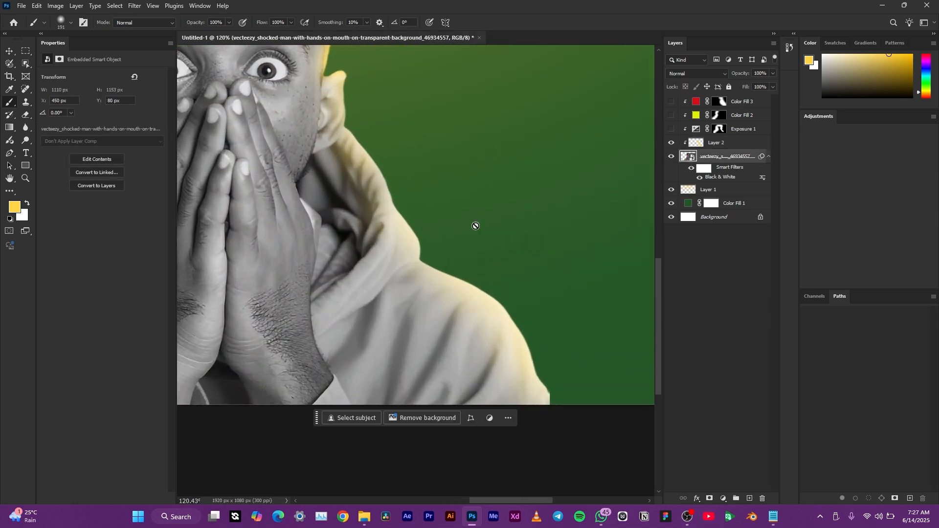
- Reselect Layer 2 and strengthen the yellow glow along the ear, hood and shoulder edge
{"action": "left_click", "coordinate": [697, 146]}
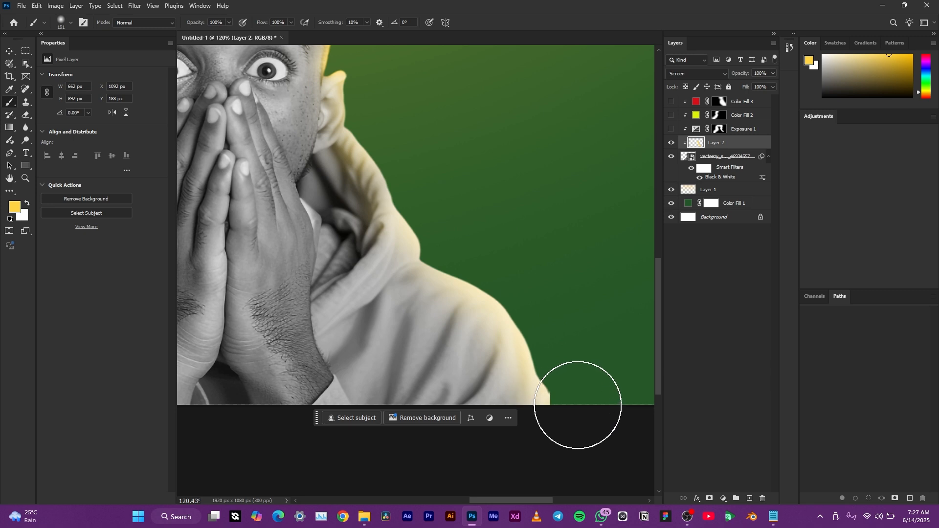
{"action": "mouse_move", "coordinate": [430, 255]}
{"action": "left_mouse_down"}
{"action": "mouse_move", "coordinate": [373, 105]}
{"action": "mouse_move", "coordinate": [376, 84]}
{"action": "left_mouse_up"}
{"action": "mouse_move", "coordinate": [431, 199]}
{"action": "left_mouse_down"}
{"action": "mouse_move", "coordinate": [522, 279]}
{"action": "mouse_move", "coordinate": [601, 394]}
{"action": "left_mouse_up"}
{"action": "scroll", "coordinate": [490, 59], "scroll_direction": "down", "scroll_amount": 3}
{"action": "scroll", "coordinate": [493, 99], "scroll_direction": "down", "scroll_amount": 3}
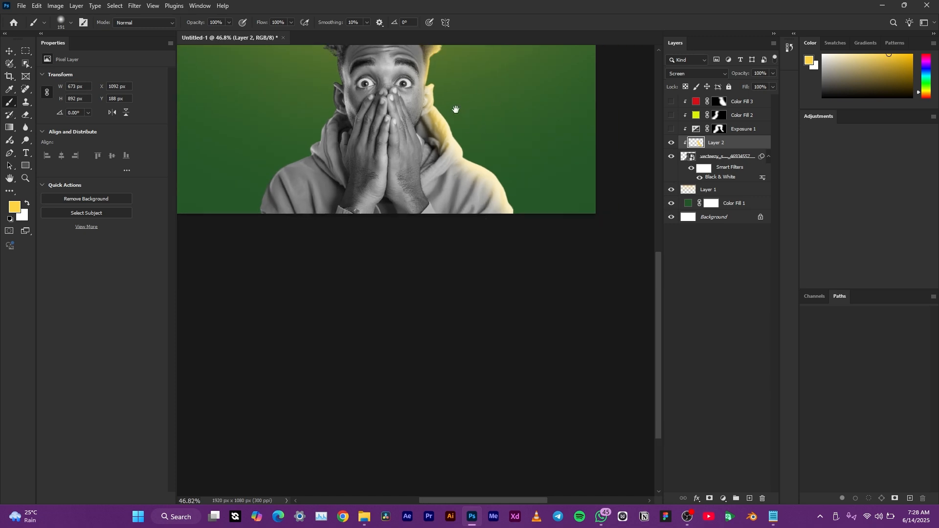
- Paint a wide yellow glow on Layer 2 over the outer curls of the same side's hair with a 300 px soft brush
{"action": "scroll", "coordinate": [452, 127], "scroll_direction": "up", "scroll_amount": 4}
{"action": "left_click_drag", "start_coordinate": [469, 169], "coordinate": [516, 168]}
{"action": "scroll", "coordinate": [485, 176], "scroll_direction": "up", "scroll_amount": 2}
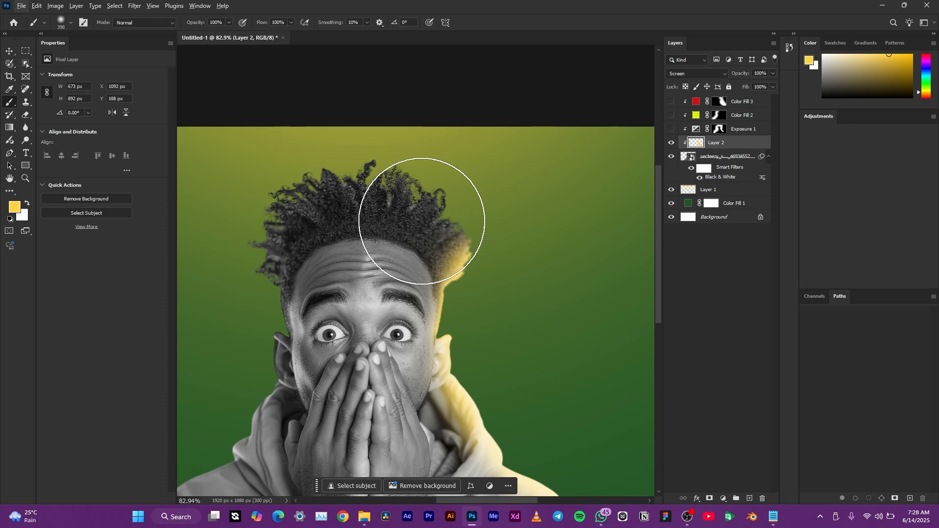
{"action": "right_click", "coordinate": [341, 211], "text": "alt"}
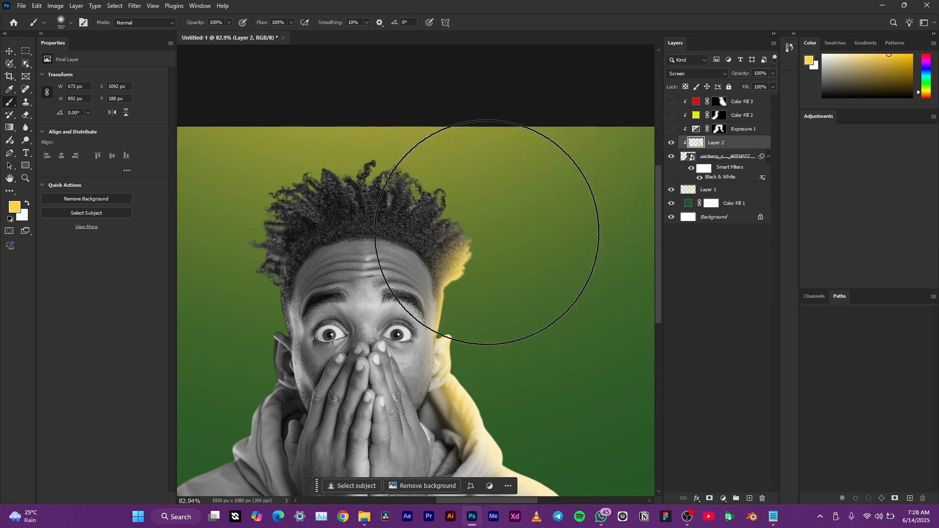
{"action": "scroll", "coordinate": [453, 243], "scroll_direction": "up", "scroll_amount": 3}
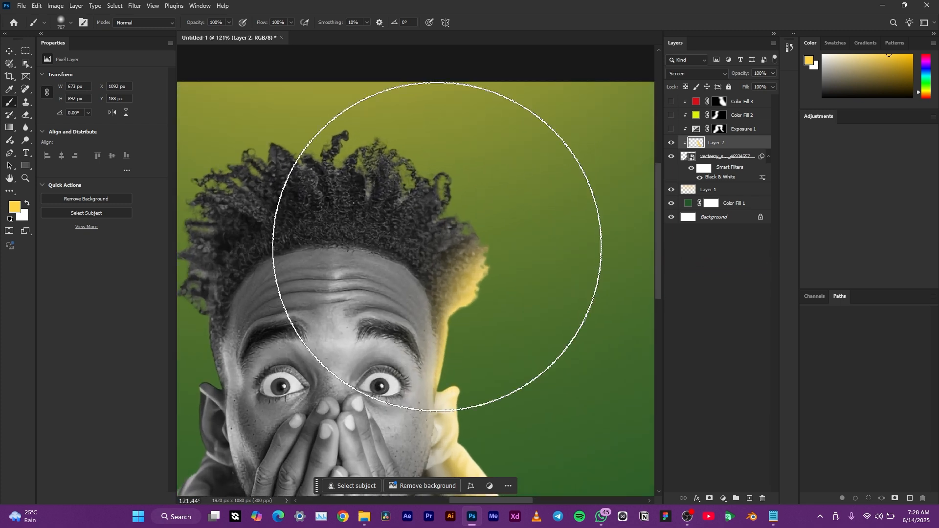
{"action": "key", "text": "bracketleft"}
{"action": "key", "text": "bracketleft"}
{"action": "key", "text": "bracketleft"}
{"action": "key", "text": "bracketleft"}
{"action": "key", "text": "bracketleft"}
{"action": "key", "text": "bracketleft"}
{"action": "key", "text": "bracketleft"}
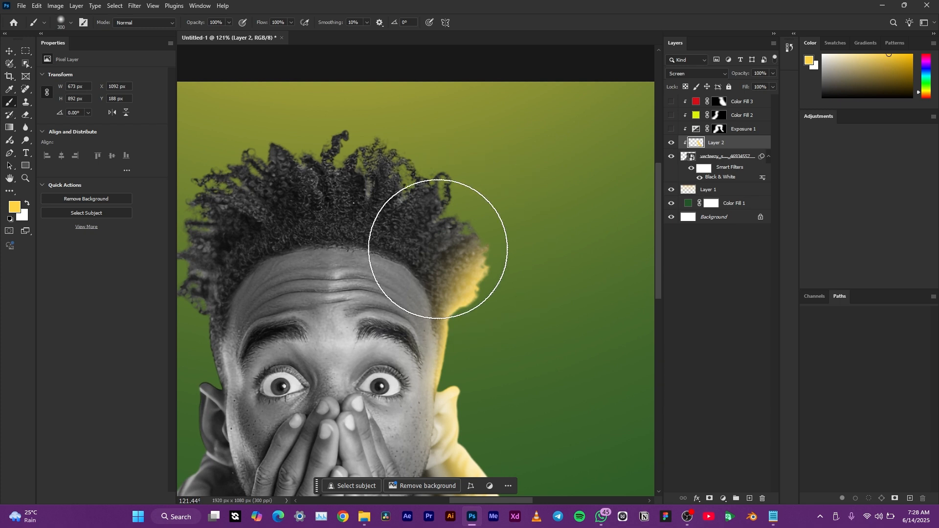
{"action": "right_click", "coordinate": [412, 211]}
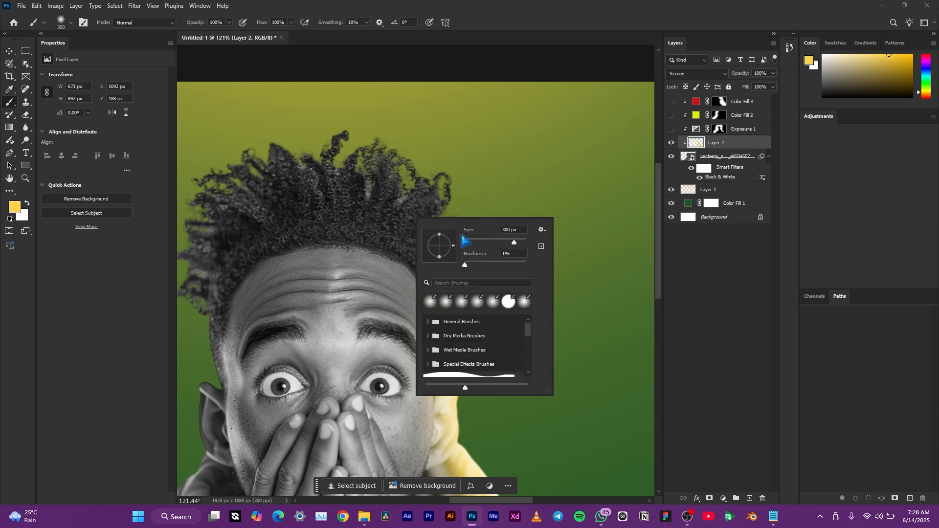
{"action": "left_click", "coordinate": [497, 171]}
{"action": "left_click", "coordinate": [535, 203]}
{"action": "left_click", "coordinate": [512, 203]}
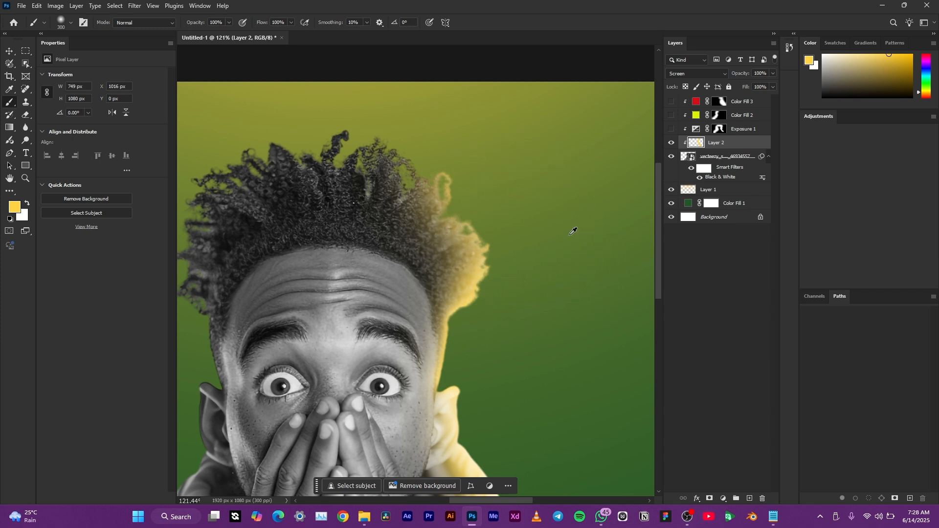
{"action": "scroll", "coordinate": [571, 231], "scroll_direction": "down", "scroll_amount": 7}
{"action": "left_click_drag", "start_coordinate": [428, 228], "coordinate": [294, 132]}
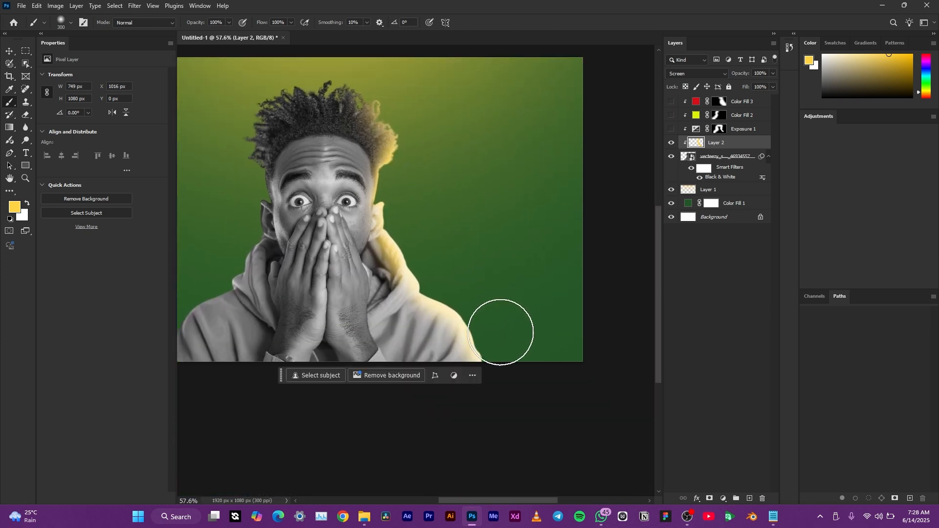
- Set the foreground colour to red d60000 and return to the Brush tool
{"action": "left_click", "coordinate": [16, 207]}
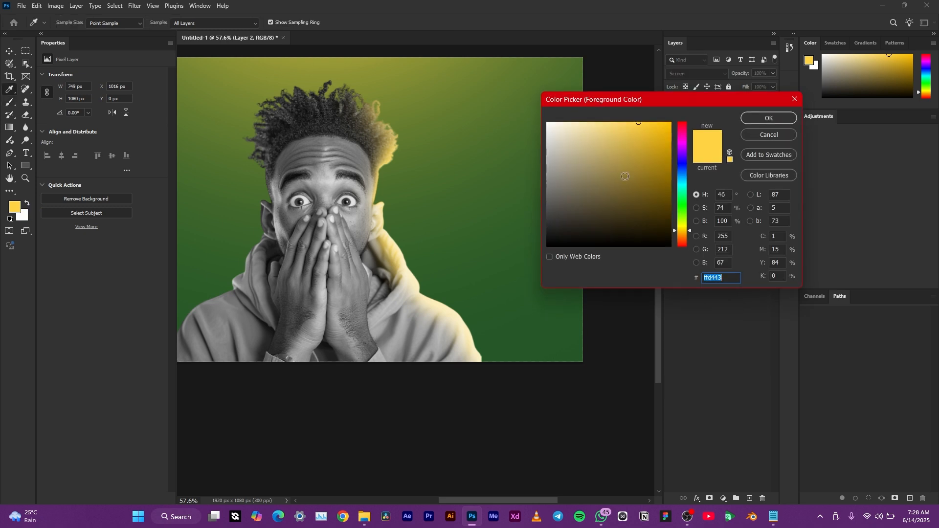
{"action": "left_click", "coordinate": [687, 135]}
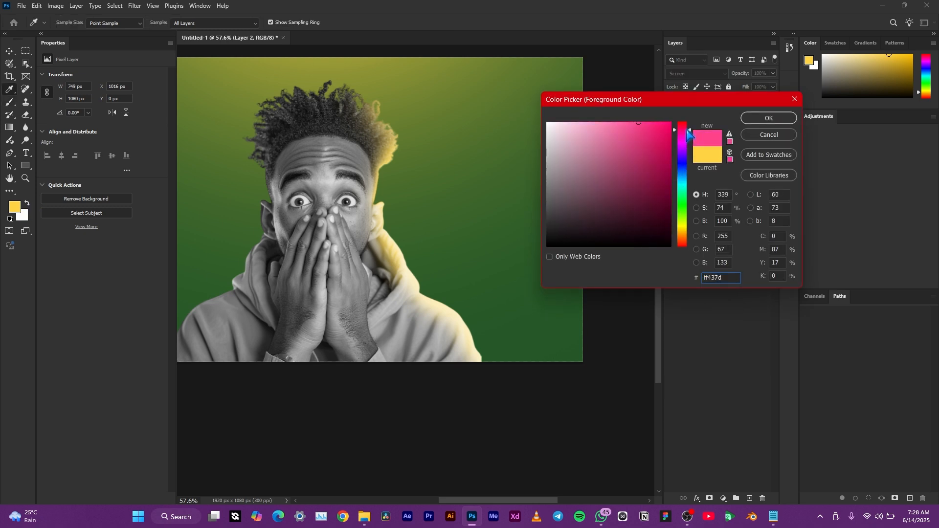
{"action": "left_click_drag", "start_coordinate": [683, 229], "coordinate": [684, 251]}
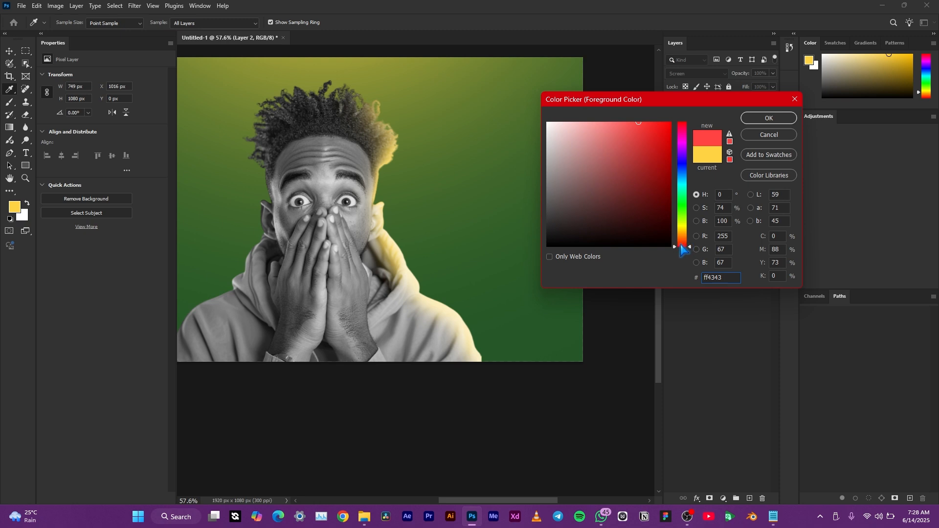
{"action": "left_click", "coordinate": [668, 146]}
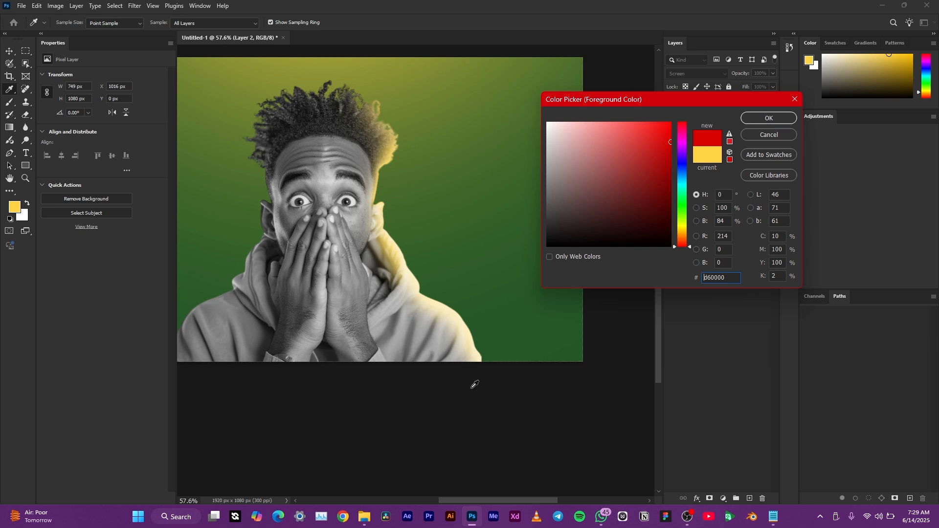
{"action": "left_click", "coordinate": [765, 119]}
{"action": "key", "text": "b"}
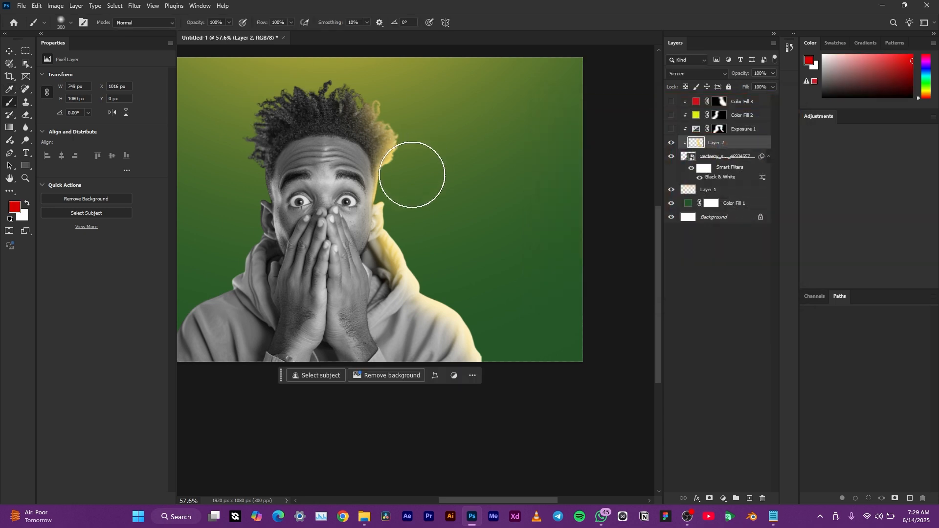
- Paint a red glow on Layer 2 along the opposite side's hair, ear, hood and upper shoulder with the 300 px brush
{"action": "left_click_drag", "start_coordinate": [359, 185], "coordinate": [370, 186]}
{"action": "scroll", "coordinate": [370, 186], "scroll_direction": "up", "scroll_amount": 3}
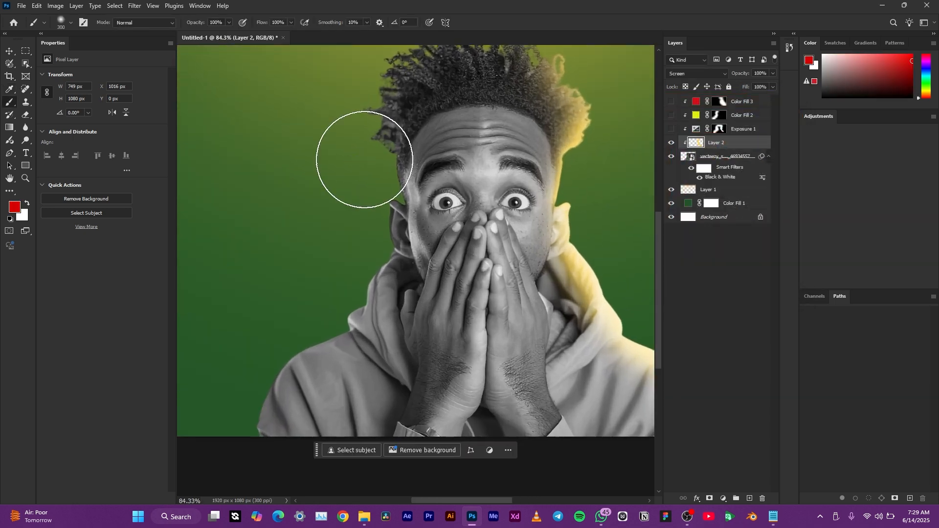
{"action": "mouse_move", "coordinate": [281, 100]}
{"action": "left_mouse_down"}
{"action": "mouse_move", "coordinate": [343, 129]}
{"action": "mouse_move", "coordinate": [368, 171]}
{"action": "mouse_move", "coordinate": [365, 257]}
{"action": "mouse_move", "coordinate": [371, 241]}
{"action": "mouse_move", "coordinate": [340, 263]}
{"action": "mouse_move", "coordinate": [313, 307]}
{"action": "mouse_move", "coordinate": [378, 147]}
{"action": "left_mouse_up"}
{"action": "scroll", "coordinate": [399, 158], "scroll_direction": "down", "scroll_amount": 3}
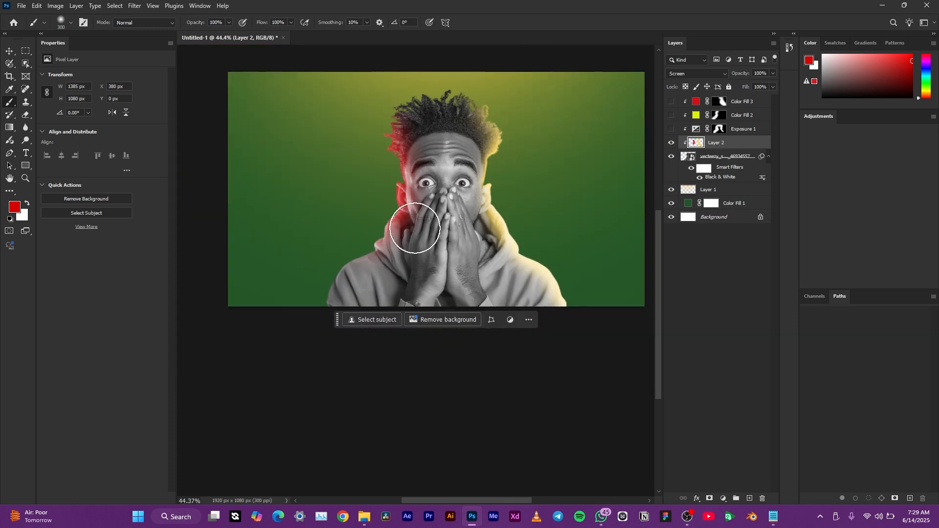
{"action": "scroll", "coordinate": [324, 262], "scroll_direction": "up", "scroll_amount": 2}
{"action": "mouse_move", "coordinate": [352, 233]}
{"action": "left_mouse_down"}
{"action": "mouse_move", "coordinate": [342, 251]}
{"action": "mouse_move", "coordinate": [404, 199]}
{"action": "left_mouse_up"}
{"action": "scroll", "coordinate": [393, 204], "scroll_direction": "up", "scroll_amount": 2}
{"action": "scroll", "coordinate": [393, 204], "scroll_direction": "up", "scroll_amount": 1}
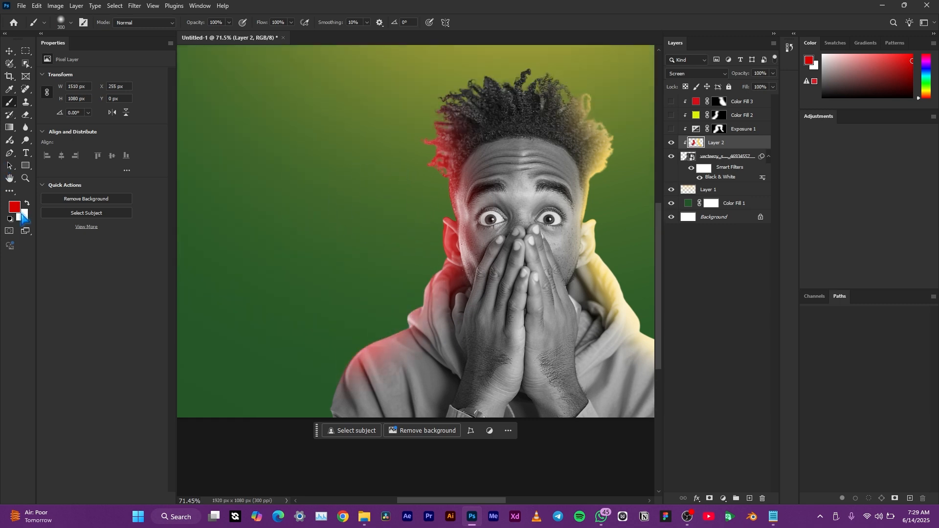
- Switch the foreground colour to blue and paint the lower shoulder on the red side and the top of the hair on Layer 2
{"action": "left_click", "coordinate": [20, 213]}
{"action": "left_click", "coordinate": [689, 169]}
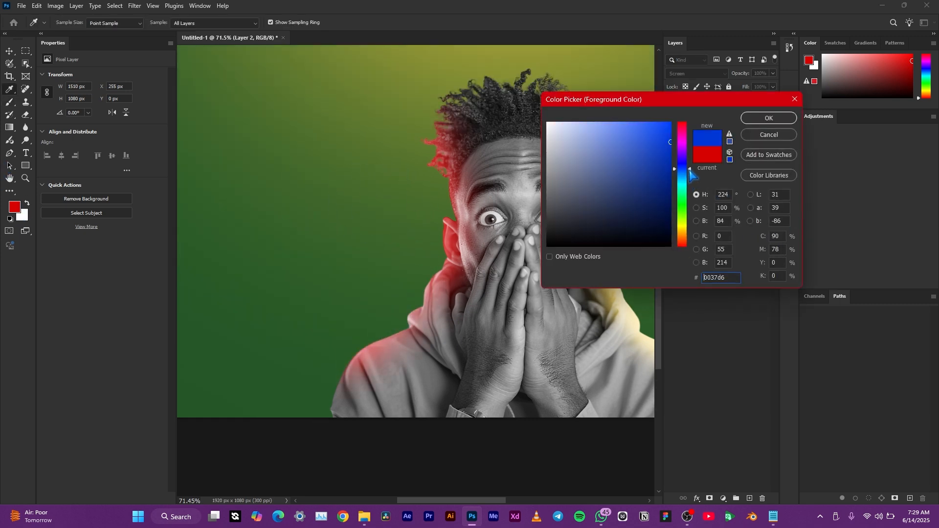
{"action": "left_click", "coordinate": [768, 118]}
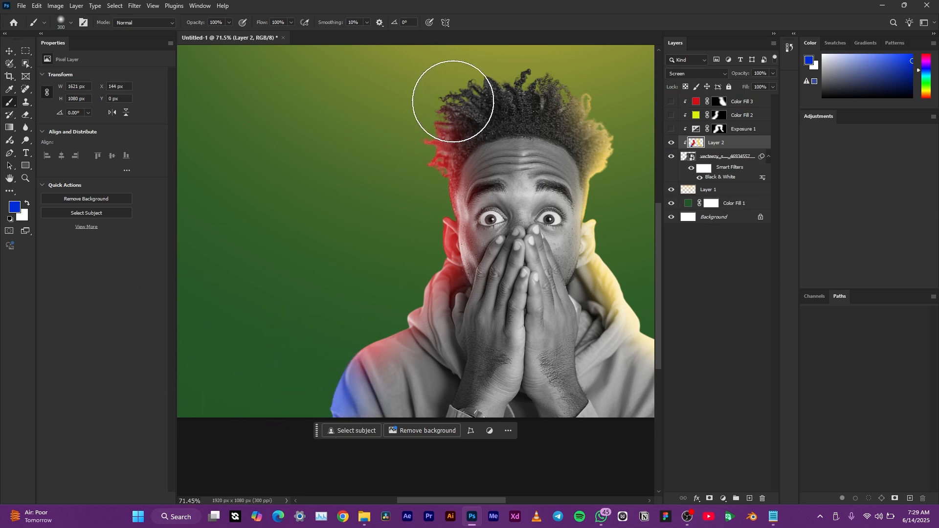
{"action": "mouse_move", "coordinate": [453, 98]}
{"action": "left_mouse_down"}
{"action": "mouse_move", "coordinate": [436, 85]}
{"action": "mouse_move", "coordinate": [492, 66]}
{"action": "mouse_move", "coordinate": [459, 79]}
{"action": "mouse_move", "coordinate": [461, 121]}
{"action": "mouse_move", "coordinate": [470, 105]}
{"action": "mouse_move", "coordinate": [517, 98]}
{"action": "mouse_move", "coordinate": [591, 109]}
{"action": "mouse_move", "coordinate": [560, 104]}
{"action": "left_mouse_up"}
{"action": "scroll", "coordinate": [469, 97], "scroll_direction": "up", "scroll_amount": 2}
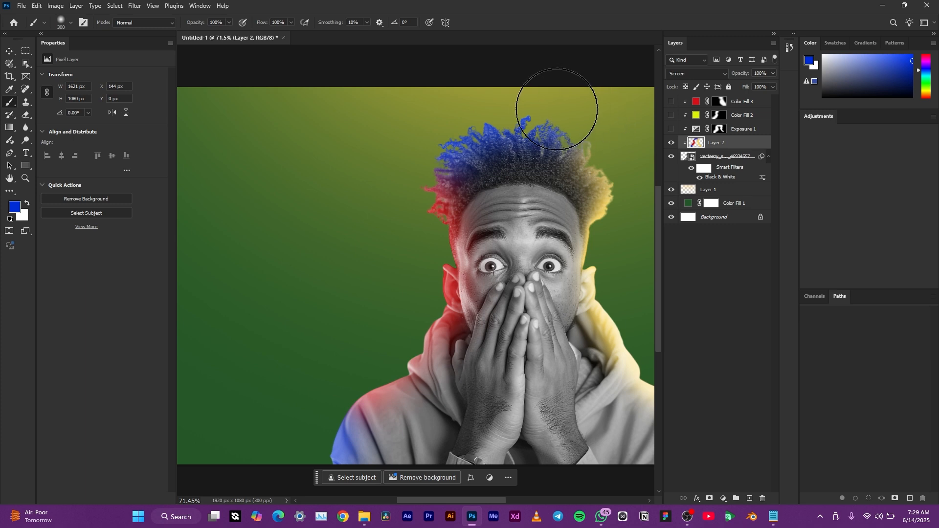
{"action": "scroll", "coordinate": [581, 179], "scroll_direction": "down", "scroll_amount": 3}
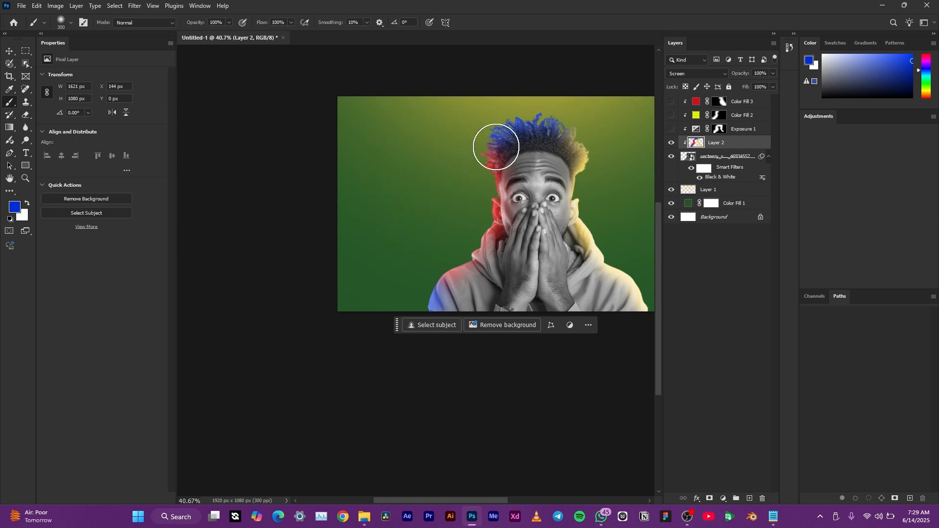
- Paint blue over the yellow glow on the hair, ear and hood on Layer 2
{"action": "mouse_move", "coordinate": [639, 166]}
{"action": "left_mouse_down"}
{"action": "mouse_move", "coordinate": [639, 137]}
{"action": "mouse_move", "coordinate": [596, 139]}
{"action": "mouse_move", "coordinate": [603, 150]}
{"action": "mouse_move", "coordinate": [590, 218]}
{"action": "mouse_move", "coordinate": [597, 237]}
{"action": "mouse_move", "coordinate": [633, 264]}
{"action": "mouse_move", "coordinate": [612, 216]}
{"action": "mouse_move", "coordinate": [592, 199]}
{"action": "mouse_move", "coordinate": [591, 161]}
{"action": "left_mouse_up"}
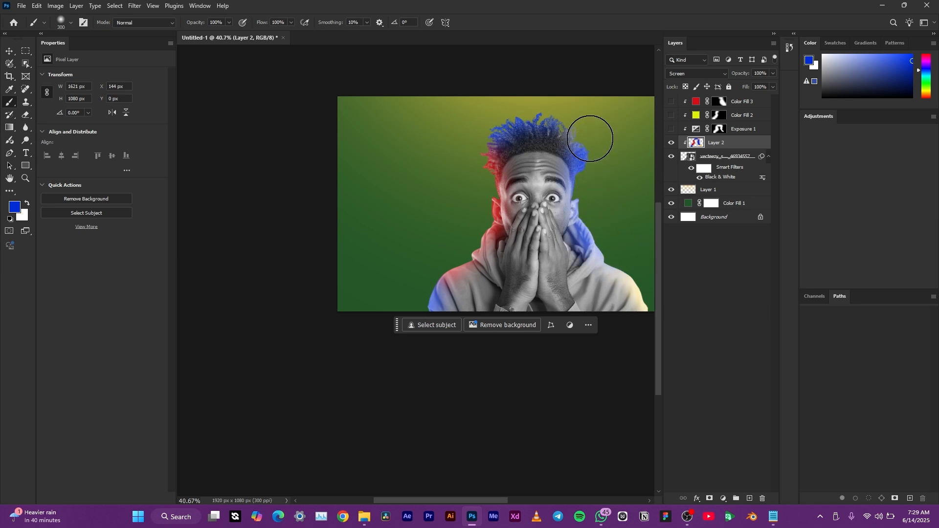
{"action": "scroll", "coordinate": [594, 197], "scroll_direction": "up", "scroll_amount": 2}
{"action": "scroll", "coordinate": [595, 196], "scroll_direction": "up", "scroll_amount": 3}
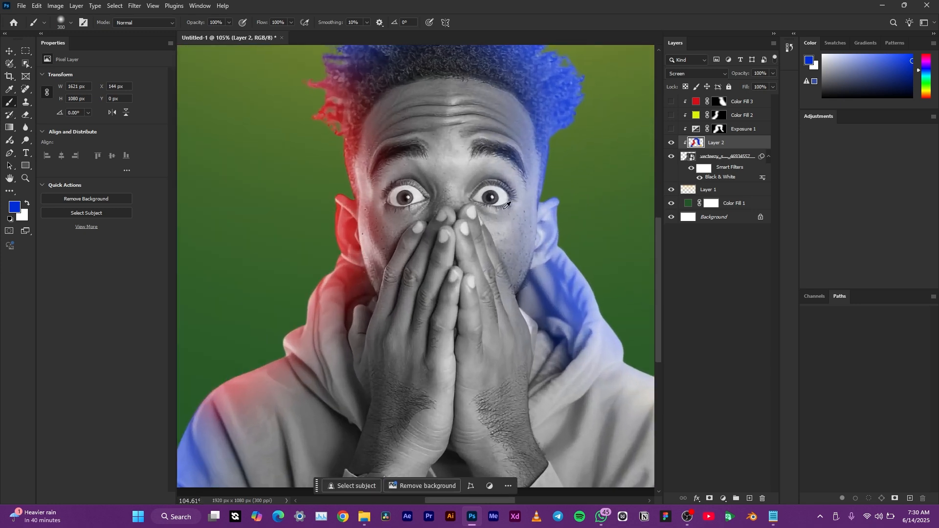
{"action": "scroll", "coordinate": [293, 254], "scroll_direction": "down", "scroll_amount": 5}
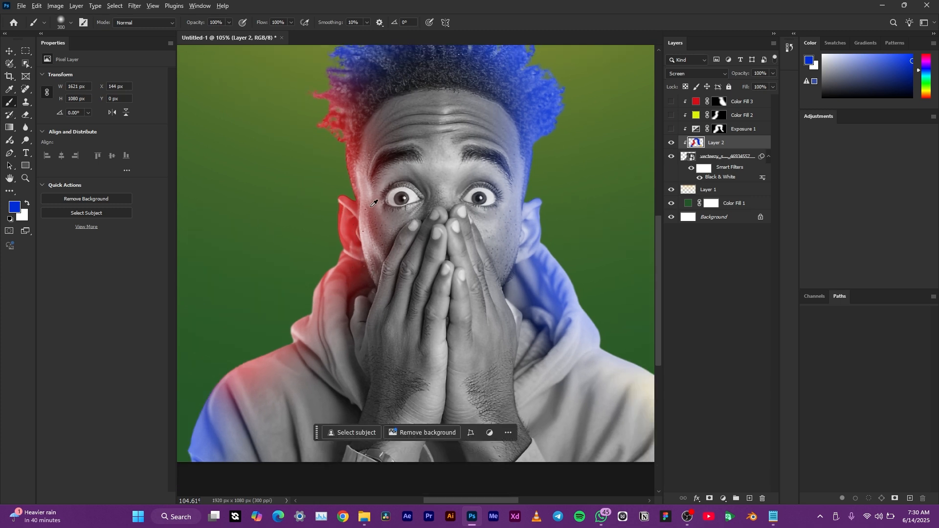
{"action": "scroll", "coordinate": [362, 196], "scroll_direction": "up", "scroll_amount": 2}
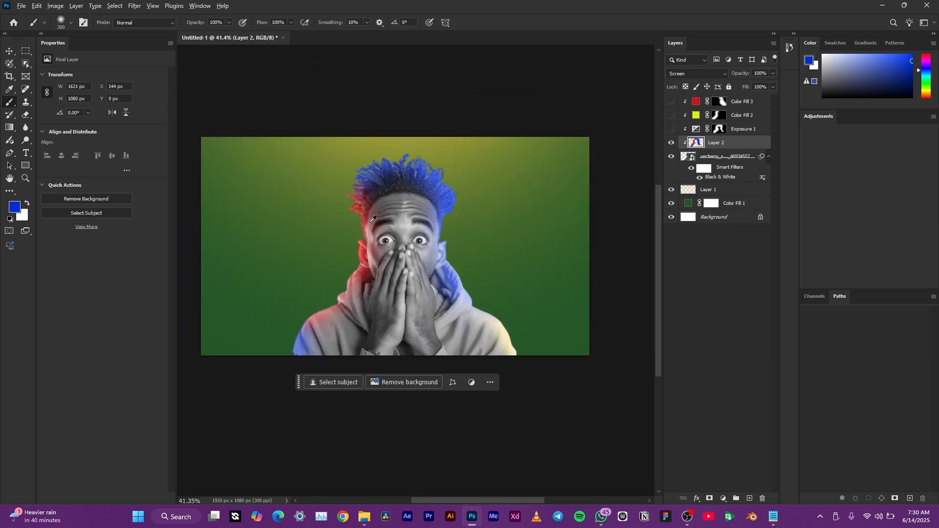
{"action": "scroll", "coordinate": [368, 215], "scroll_direction": "up", "scroll_amount": 2}
- Hide Layer 2 and delete it together with Exposure 1, Color Fill 2 and Color Fill 3
{"action": "left_click", "coordinate": [671, 143]}
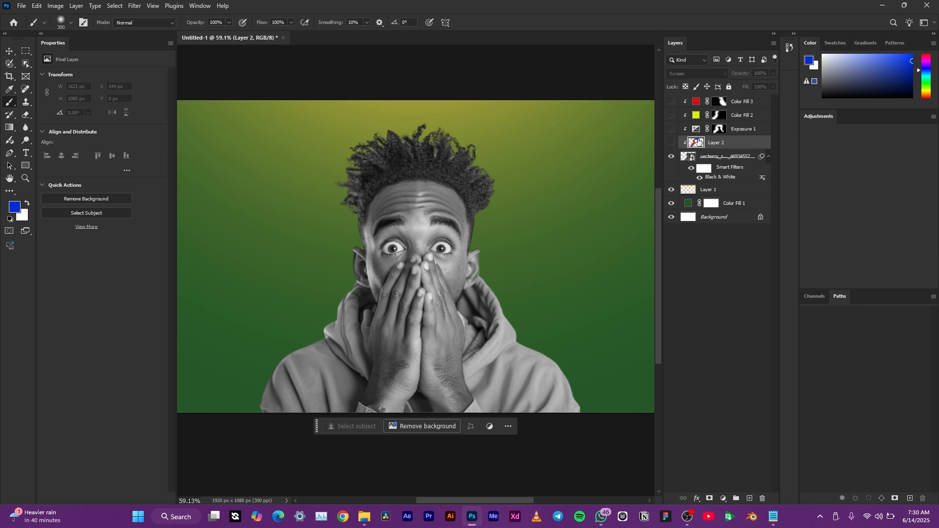
{"action": "left_click", "coordinate": [751, 107], "text": "shift"}
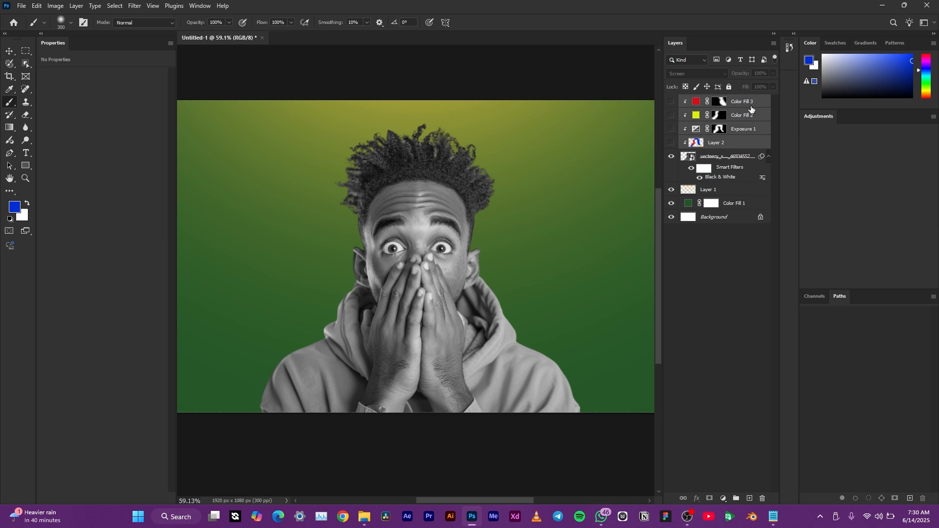
{"action": "key", "text": "Delete"}
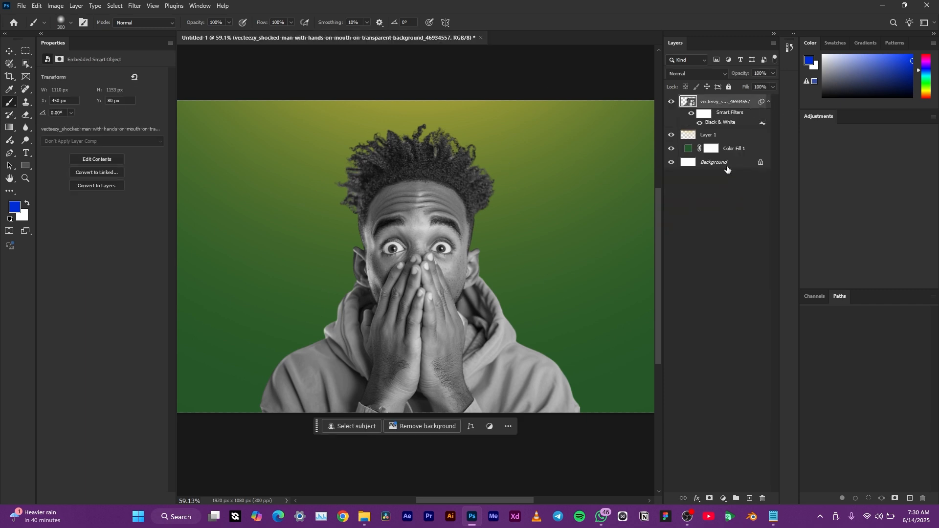
- Compare the subject with and without the Black & White smart filter, leaving the filter on and no layer transform active
{"action": "left_click", "coordinate": [698, 122]}
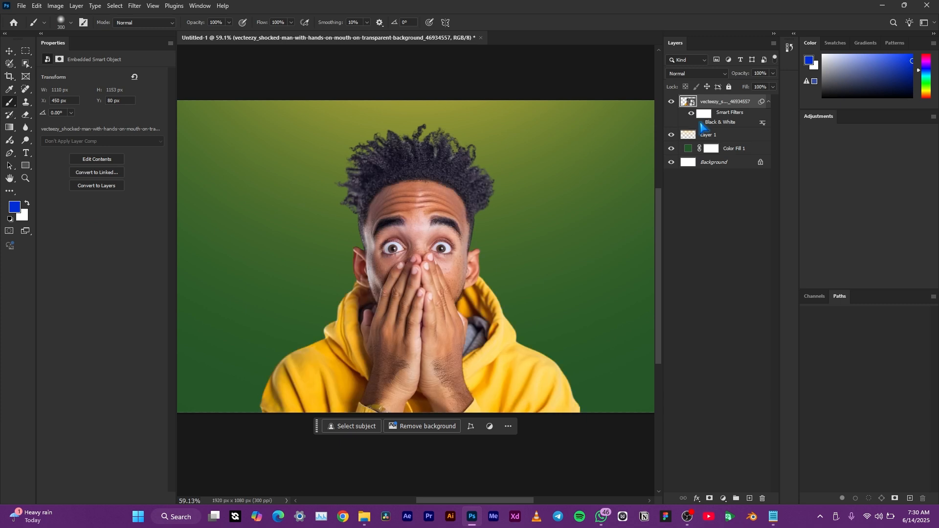
{"action": "left_click", "coordinate": [698, 123]}
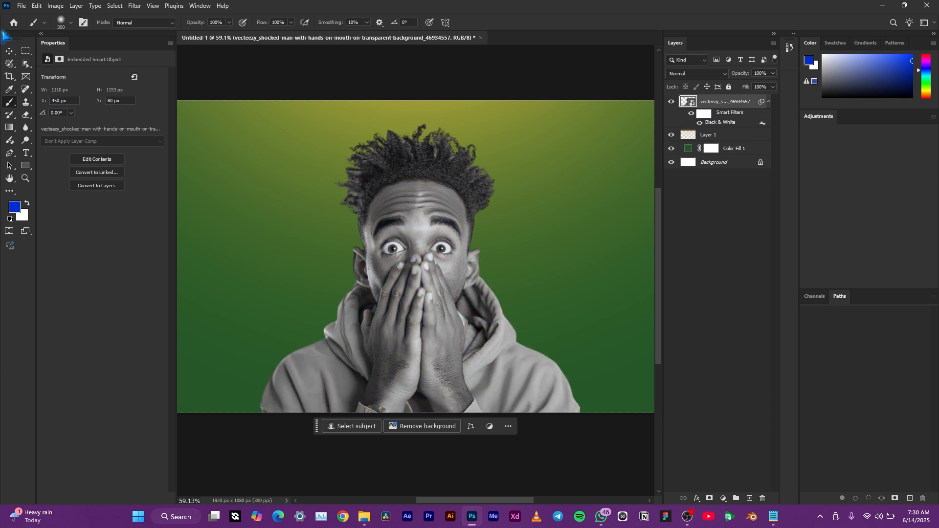
{"action": "left_click", "coordinate": [13, 52]}
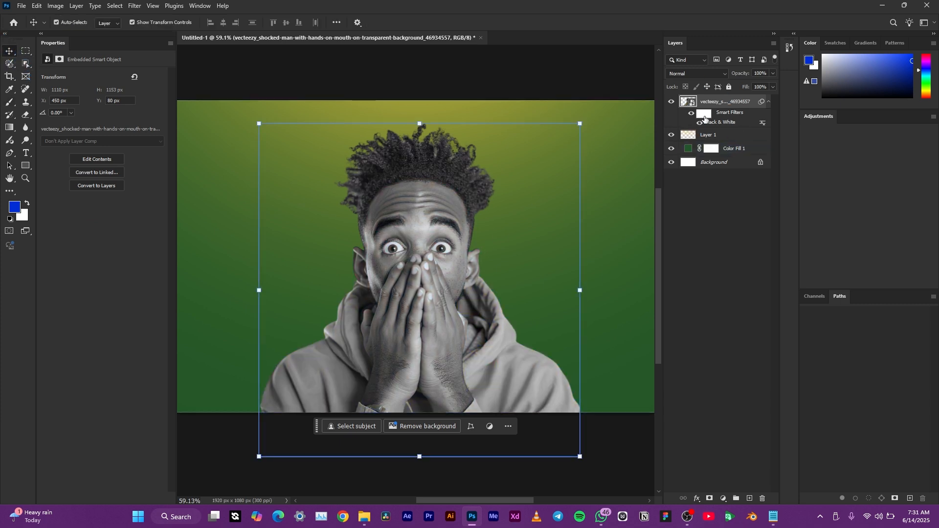
{"action": "left_click", "coordinate": [700, 123]}
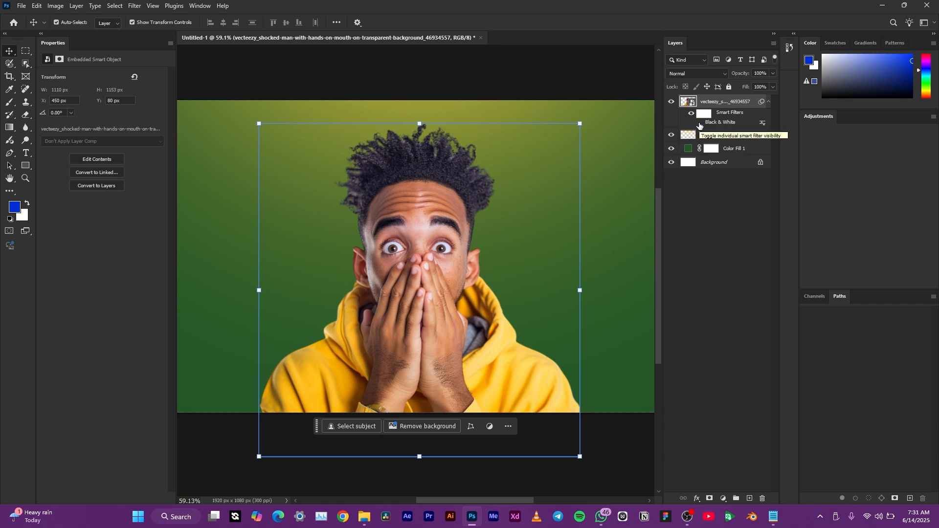
{"action": "left_click", "coordinate": [700, 123]}
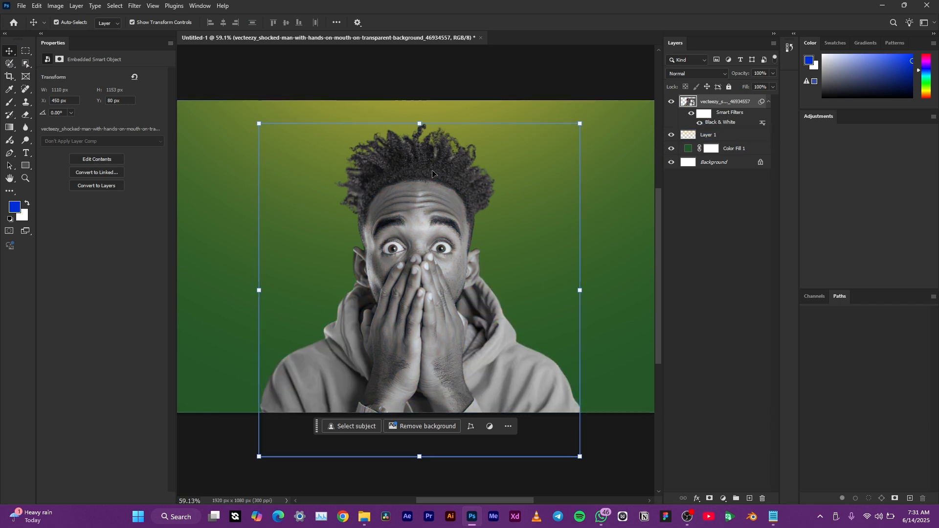
{"action": "left_click", "coordinate": [502, 121]}
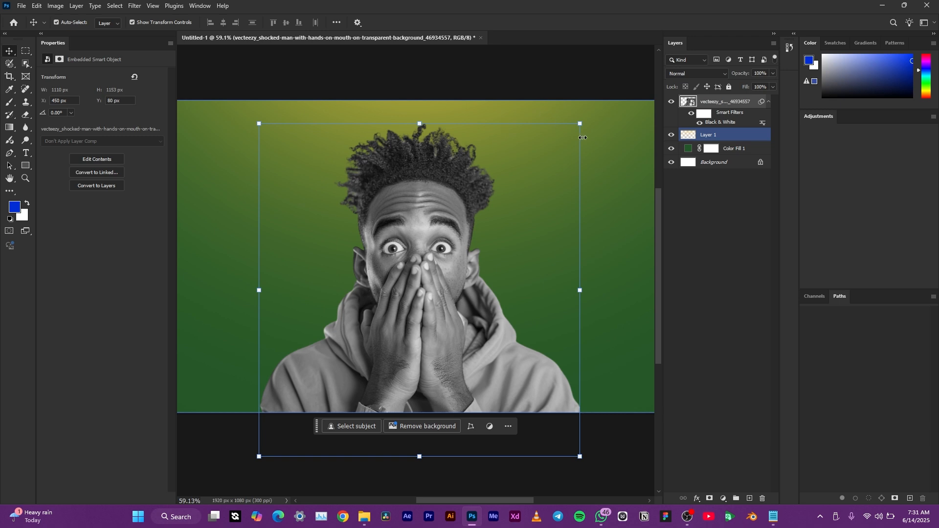
{"action": "left_click", "coordinate": [719, 277]}
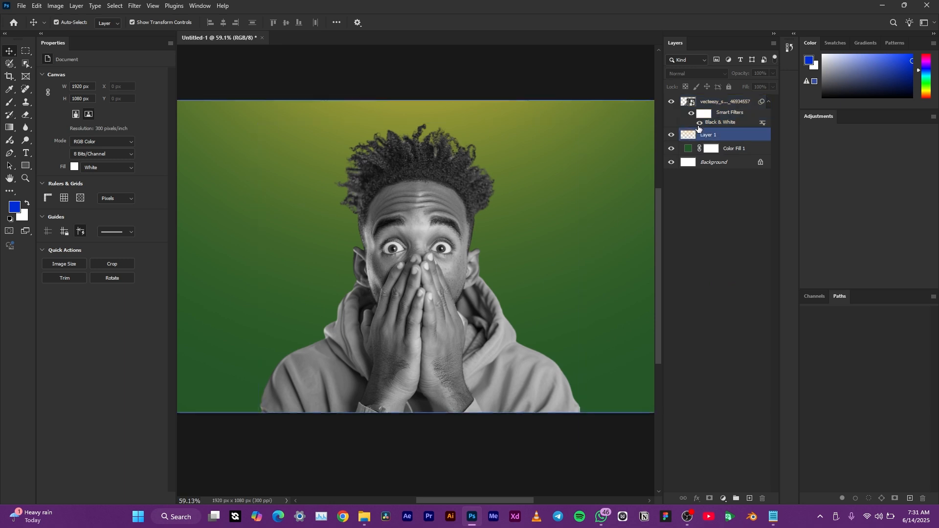
- Load the pixels of the cut-out man's layer as a selection
{"action": "left_click", "coordinate": [690, 104]}
{"action": "right_click", "coordinate": [687, 104]}
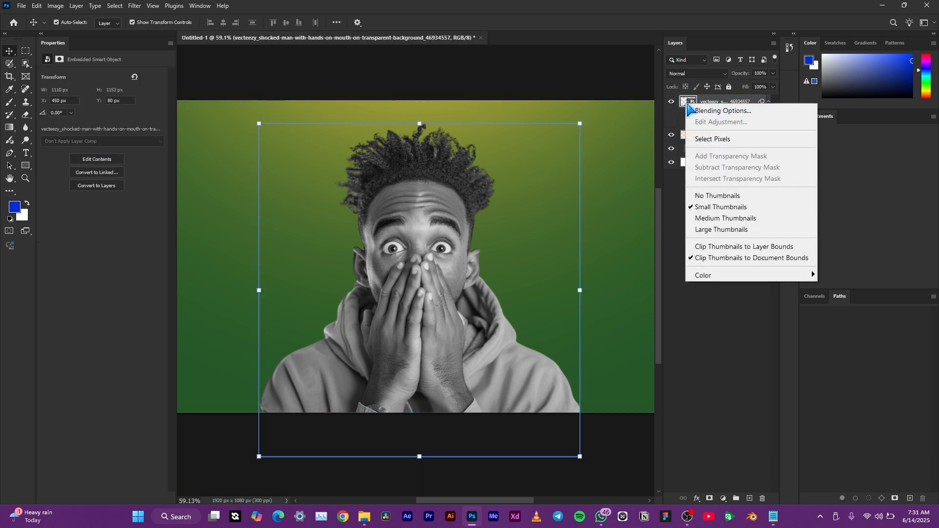
{"action": "left_click", "coordinate": [712, 138]}
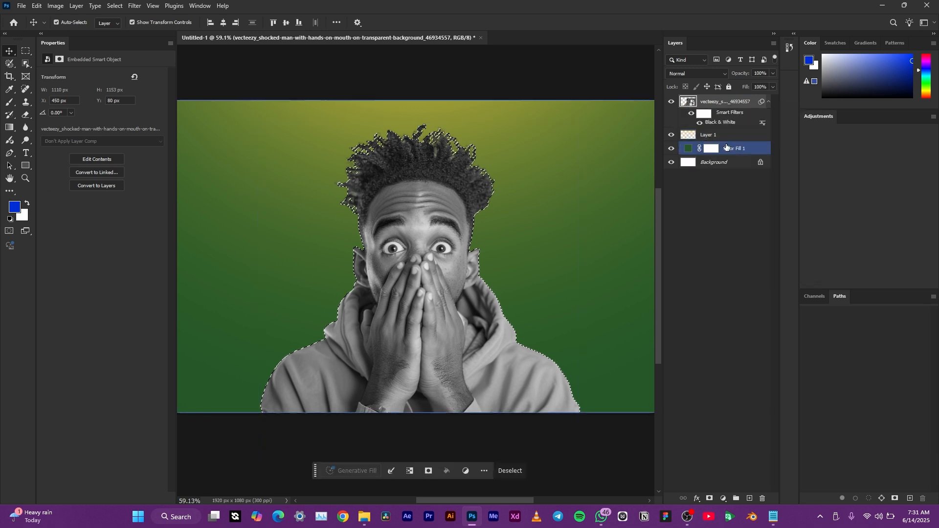
{"action": "key", "text": "ctrl"}
{"action": "left_click", "coordinate": [522, 164], "text": "ctrl"}
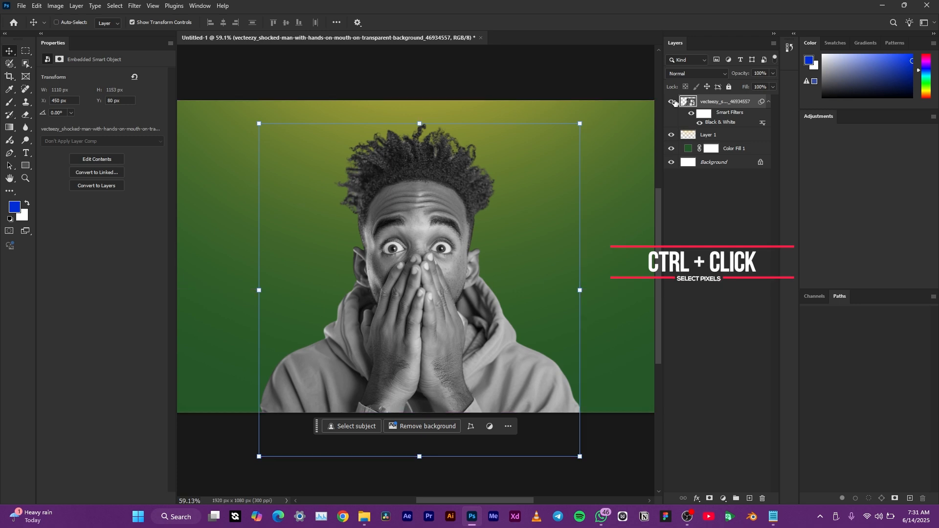
{"action": "left_click", "coordinate": [689, 105], "text": "ctrl"}
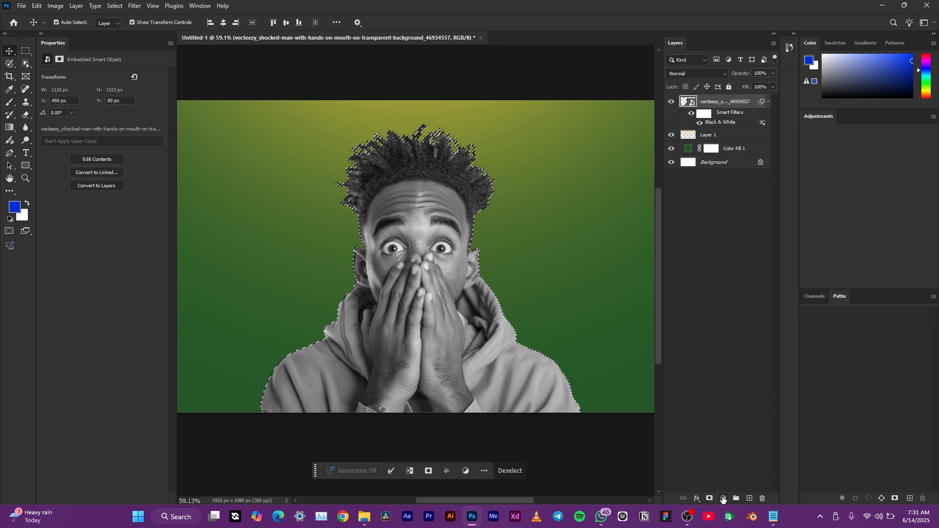
- Add a yellow (#eddf00) Solid Color fill layer masked to the selected man
{"action": "left_click", "coordinate": [723, 498]}
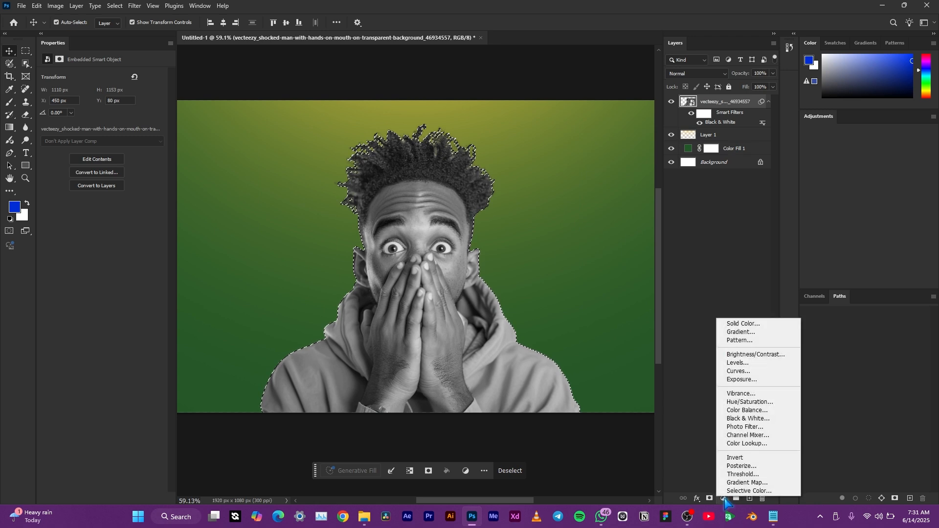
{"action": "left_click", "coordinate": [737, 324]}
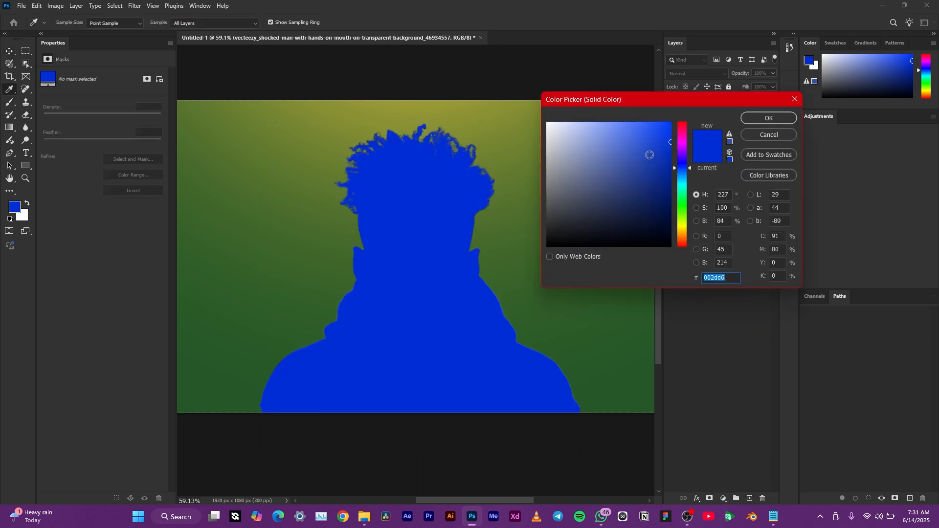
{"action": "left_click_drag", "start_coordinate": [688, 200], "coordinate": [686, 229]}
{"action": "left_click_drag", "start_coordinate": [662, 147], "coordinate": [690, 137]}
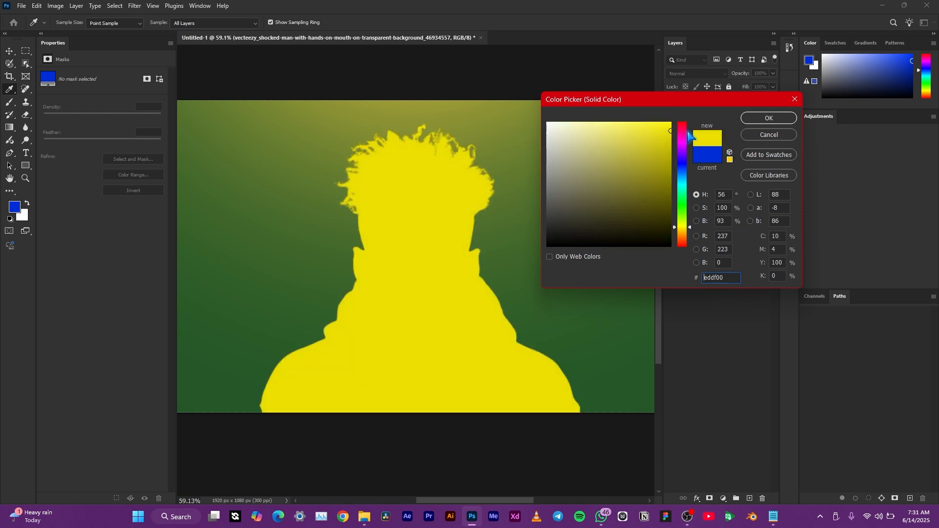
{"action": "left_click", "coordinate": [768, 119]}
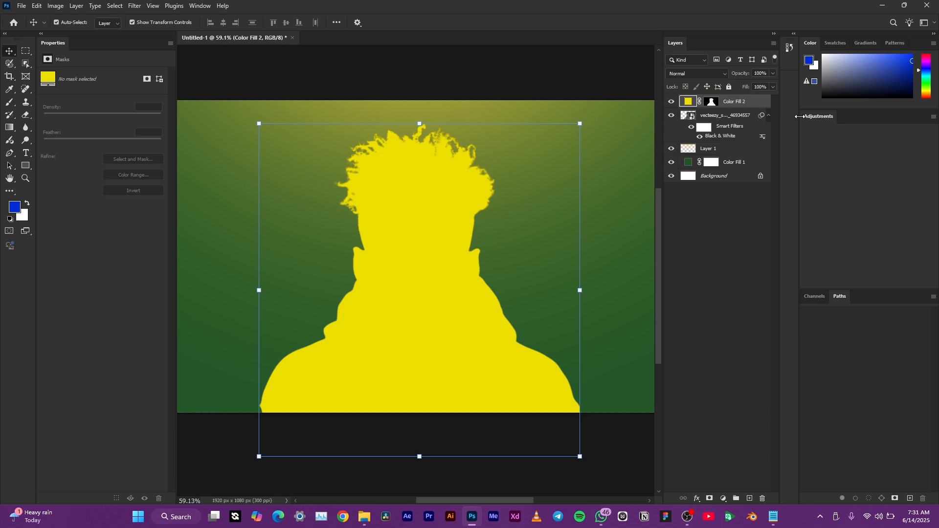
- Clip the yellow fill layer to the man's layer and set its blend mode to Screen
{"action": "left_click", "coordinate": [710, 101]}
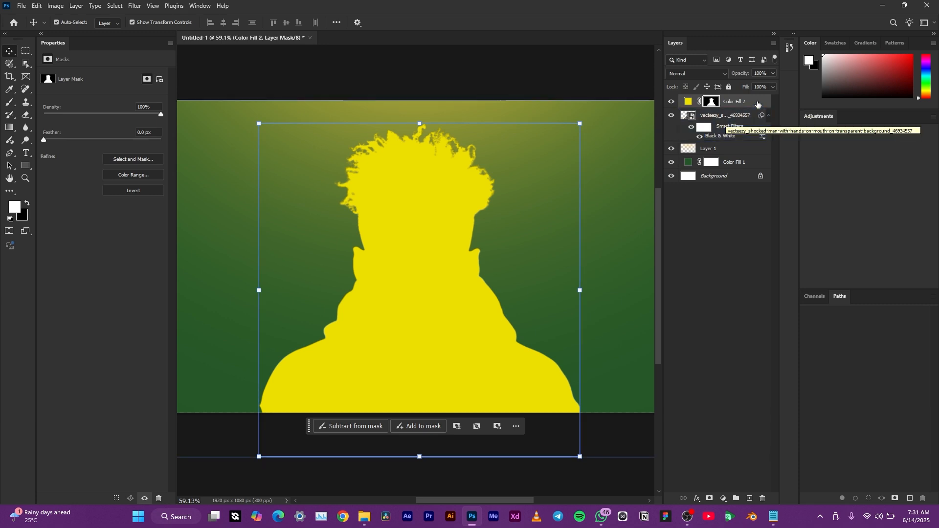
{"action": "right_click", "coordinate": [758, 104]}
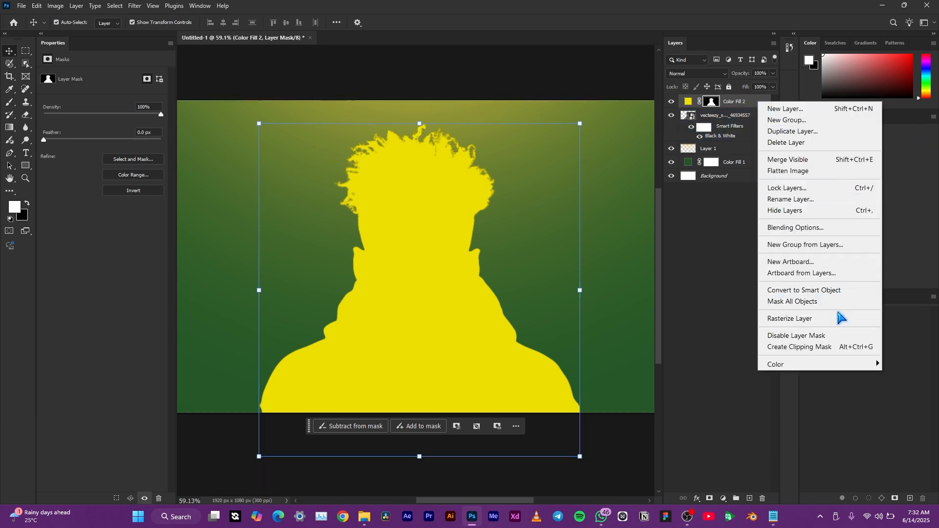
{"action": "left_click", "coordinate": [831, 346]}
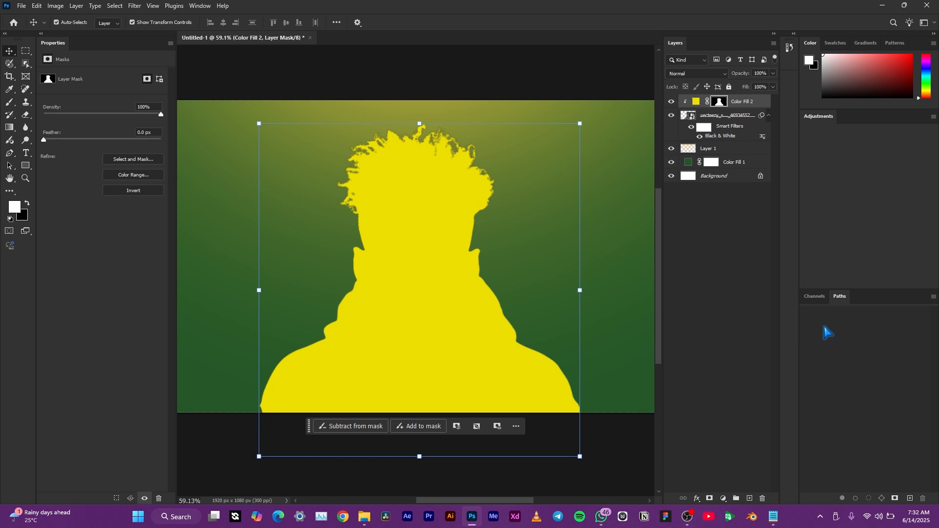
{"action": "left_click", "coordinate": [717, 75]}
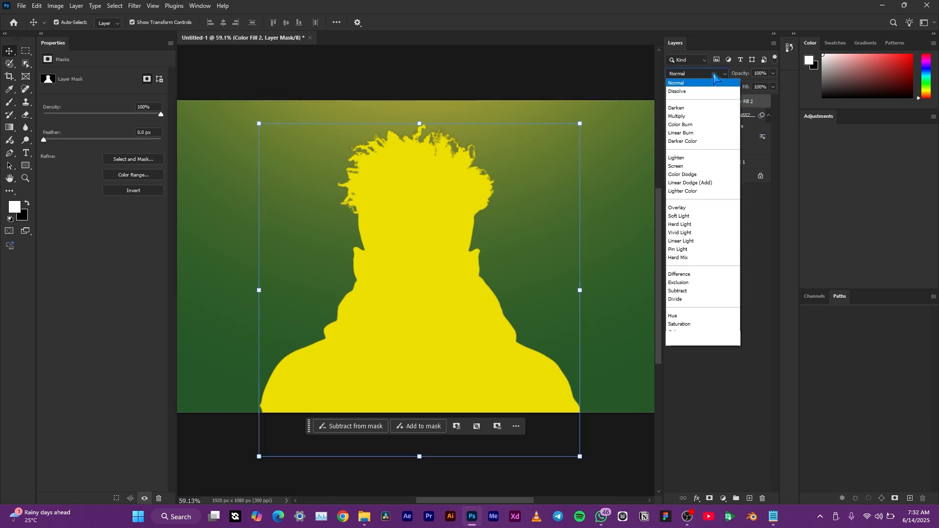
{"action": "left_click", "coordinate": [711, 167]}
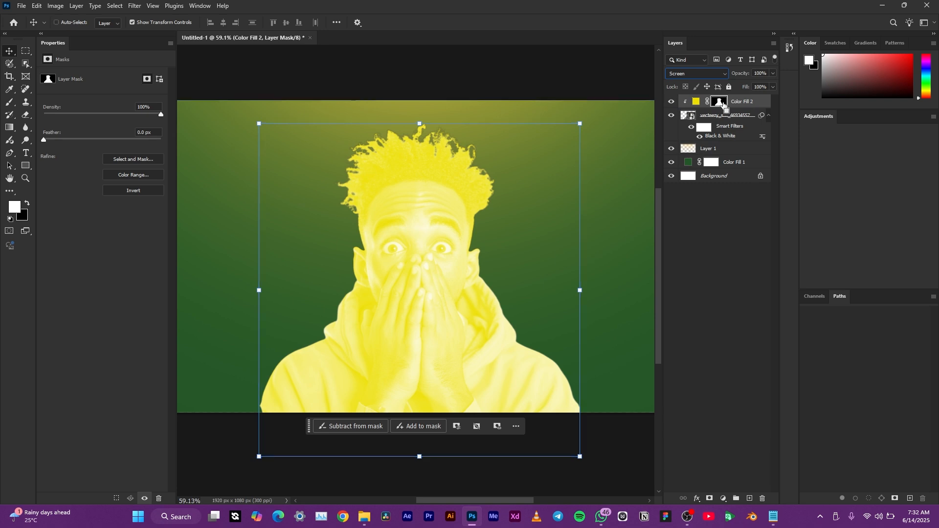
- Invert the yellow fill's mask and set its feather to 27.8 px for a soft glow around the man's edges
{"action": "key", "text": "ctrl+i"}
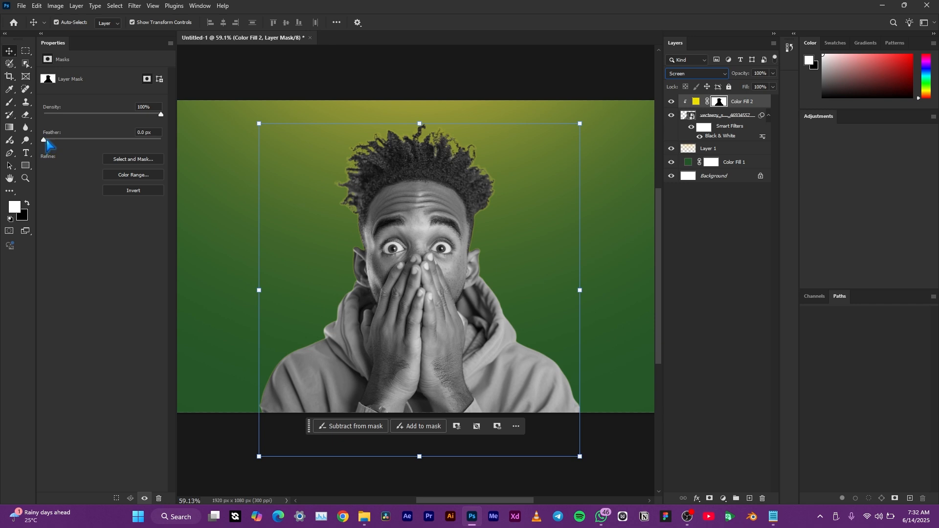
{"action": "left_click_drag", "start_coordinate": [47, 140], "coordinate": [94, 142]}
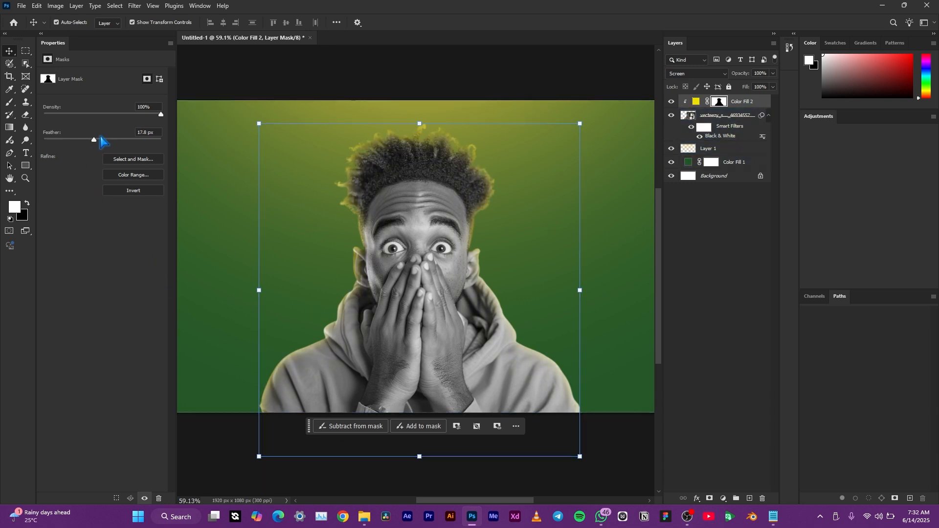
{"action": "left_click_drag", "start_coordinate": [100, 139], "coordinate": [109, 141]}
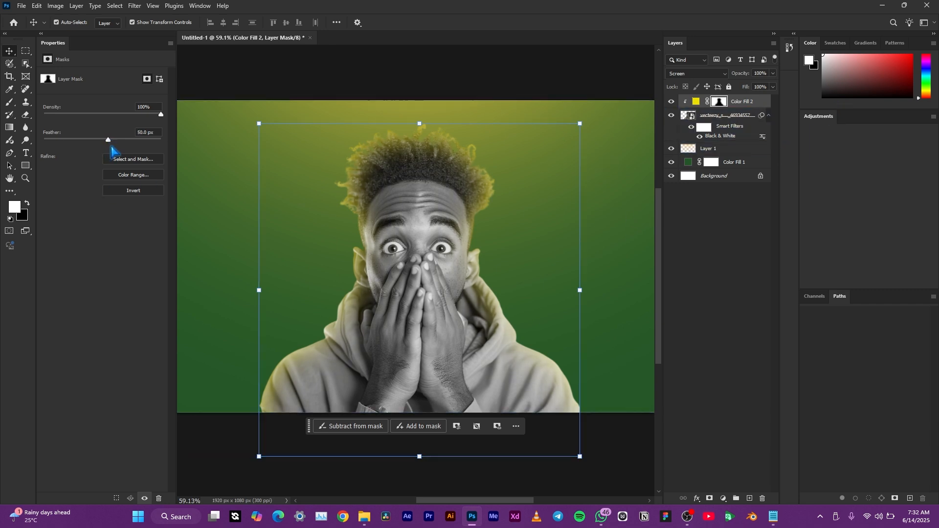
{"action": "left_click_drag", "start_coordinate": [108, 139], "coordinate": [99, 139]}
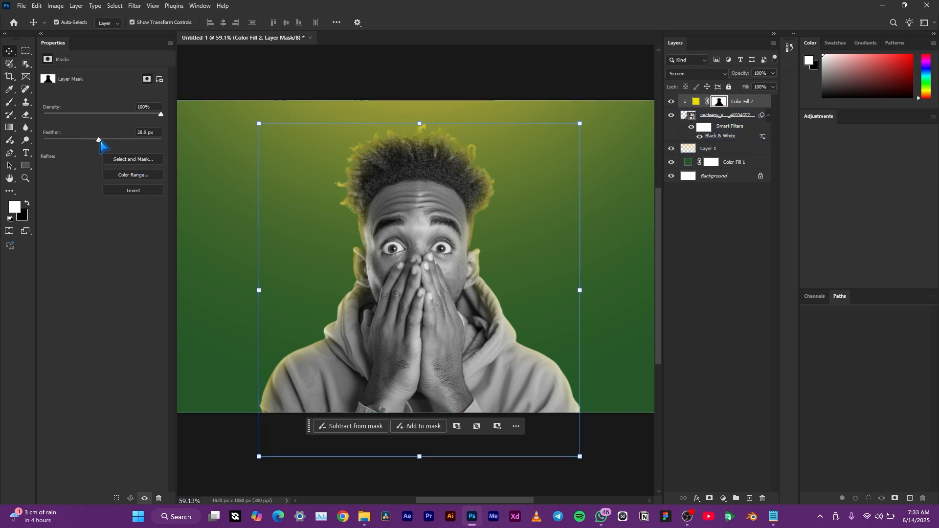
{"action": "left_click_drag", "start_coordinate": [100, 143], "coordinate": [108, 145]}
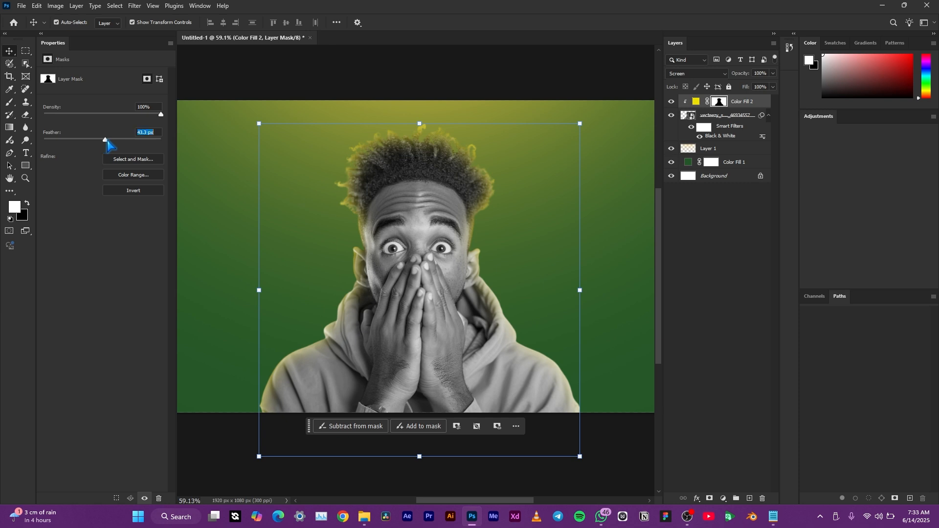
{"action": "left_click", "coordinate": [545, 165]}
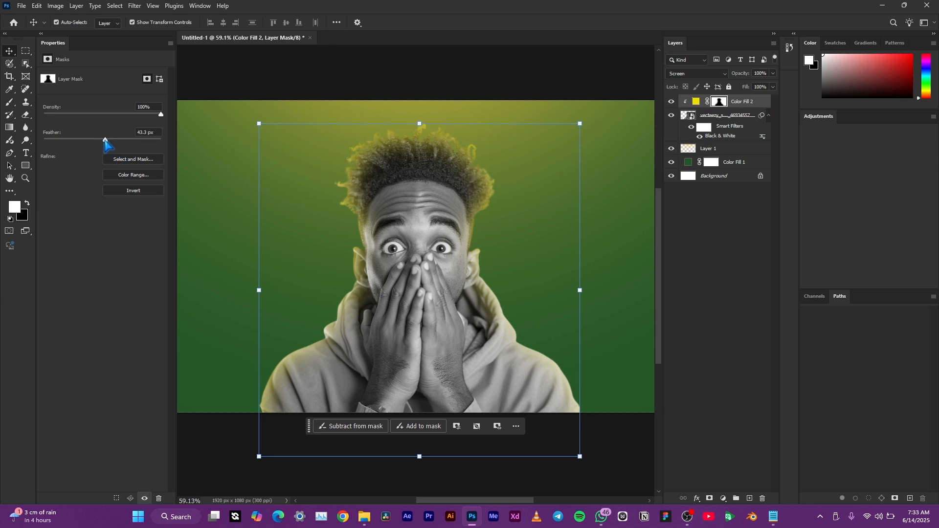
{"action": "left_click_drag", "start_coordinate": [104, 141], "coordinate": [99, 140]}
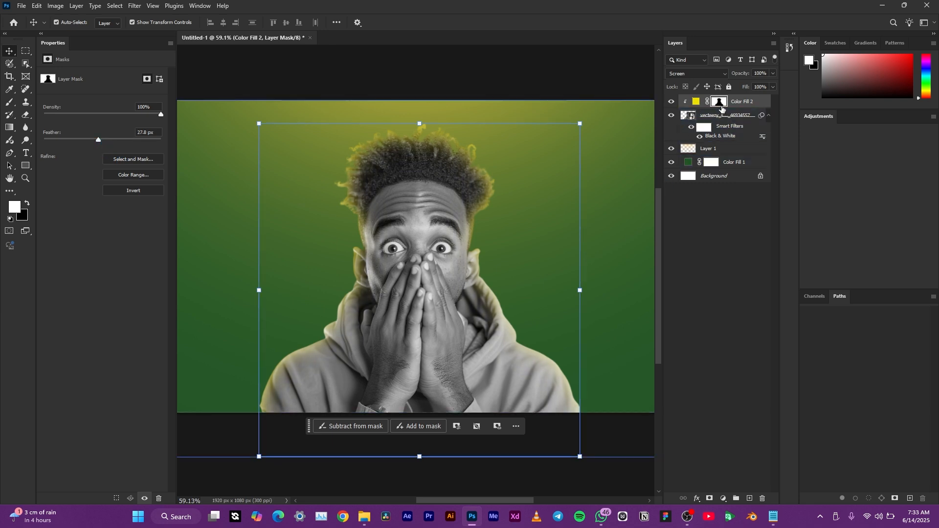
- Hide the yellow fill layer and load the man's layer pixels as a selection
{"action": "left_click", "coordinate": [695, 101]}
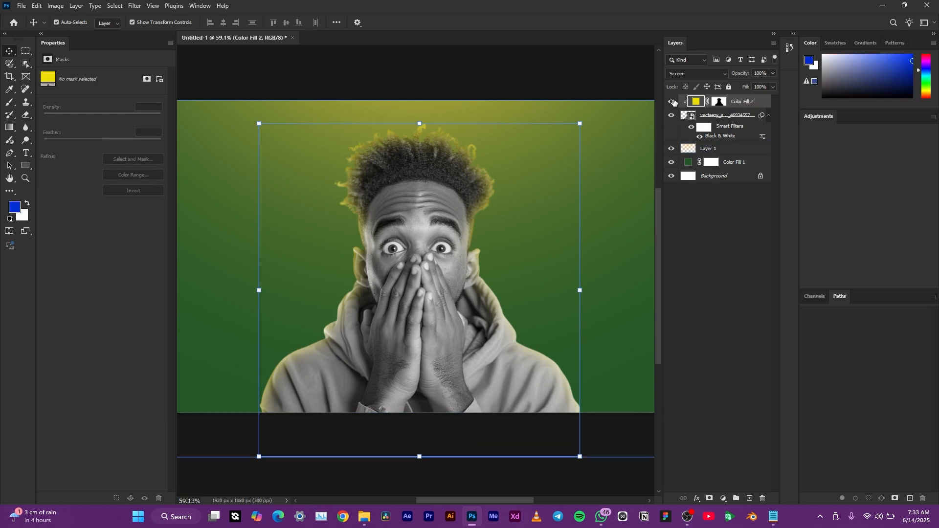
{"action": "left_click", "coordinate": [672, 101]}
{"action": "left_click", "coordinate": [725, 115]}
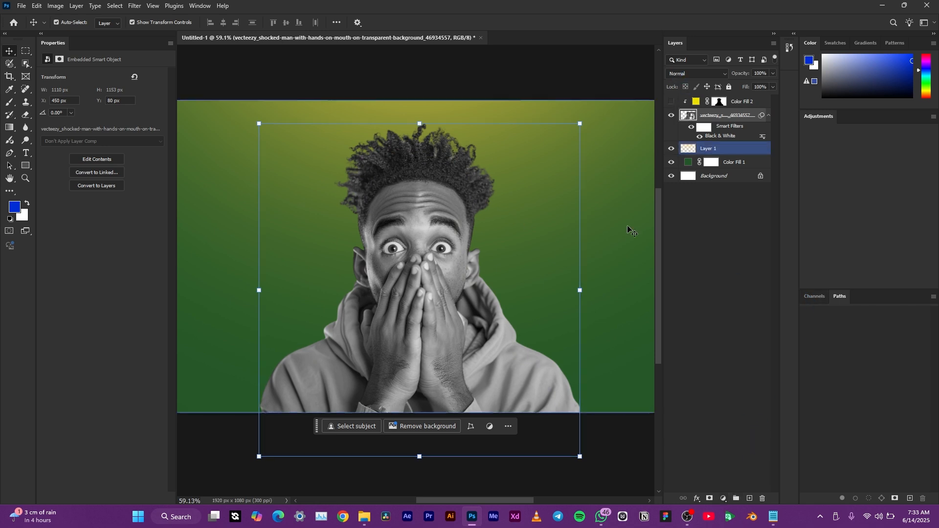
{"action": "right_click", "coordinate": [685, 115]}
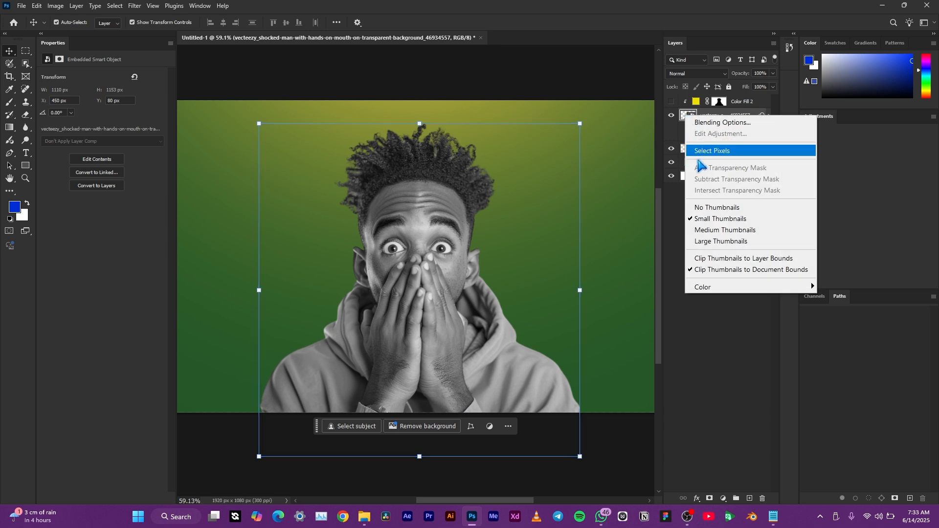
{"action": "left_click", "coordinate": [709, 151]}
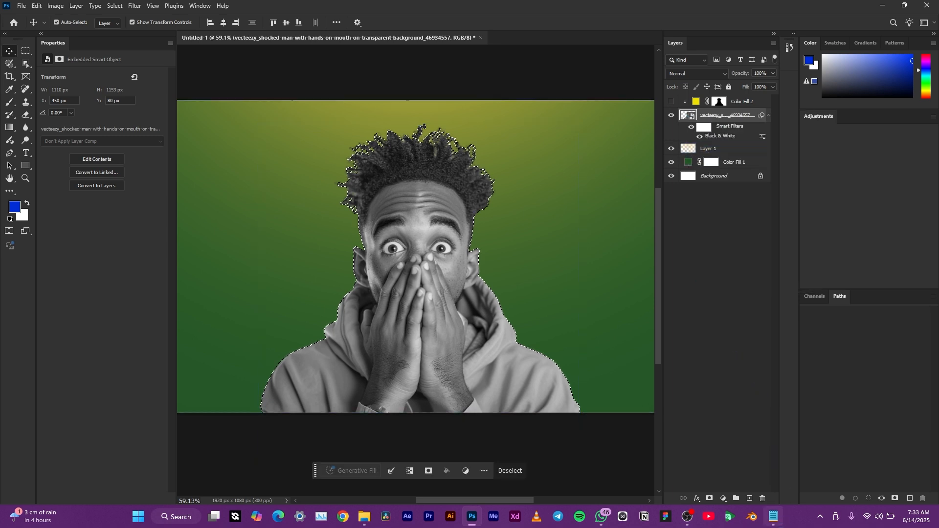
- Add an Exposure adjustment layer masked to the man, set its exposure to +1.94 and its blend mode to Screen
{"action": "left_click", "coordinate": [723, 498]}
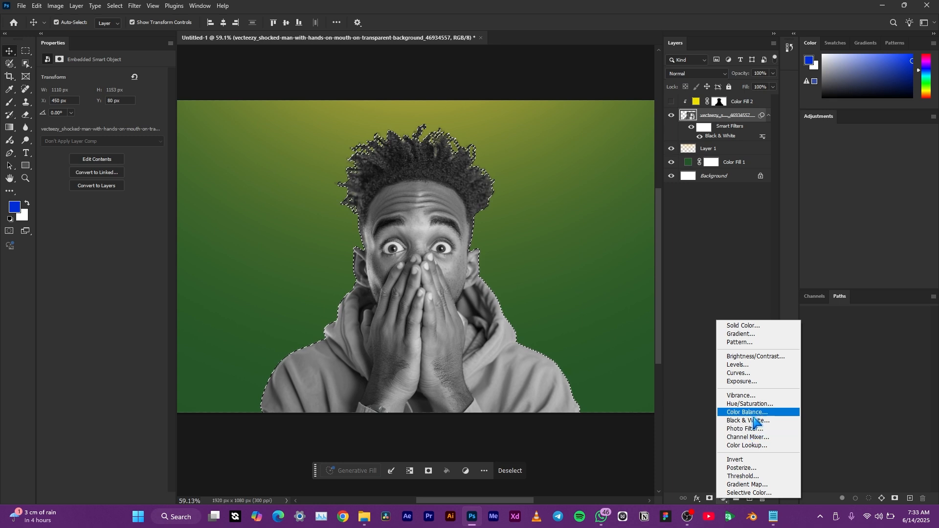
{"action": "left_click", "coordinate": [754, 381]}
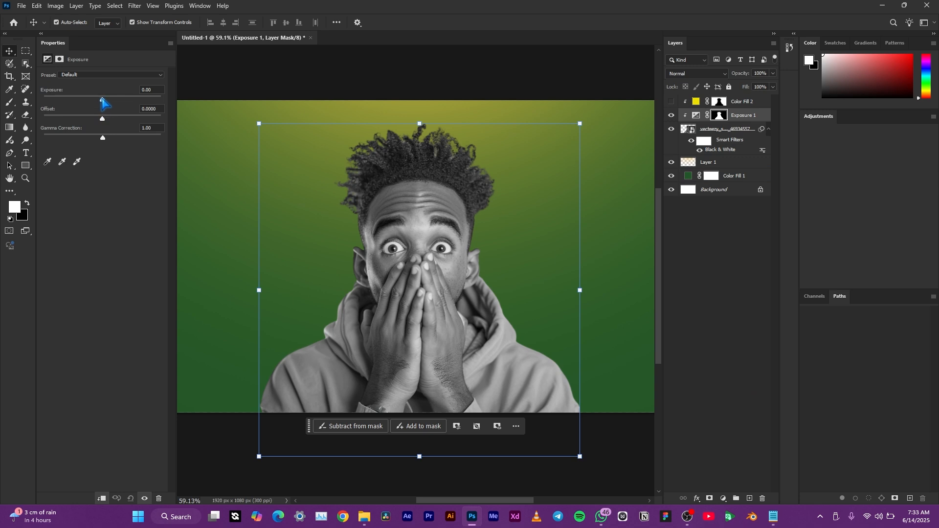
{"action": "left_click_drag", "start_coordinate": [102, 99], "coordinate": [121, 102]}
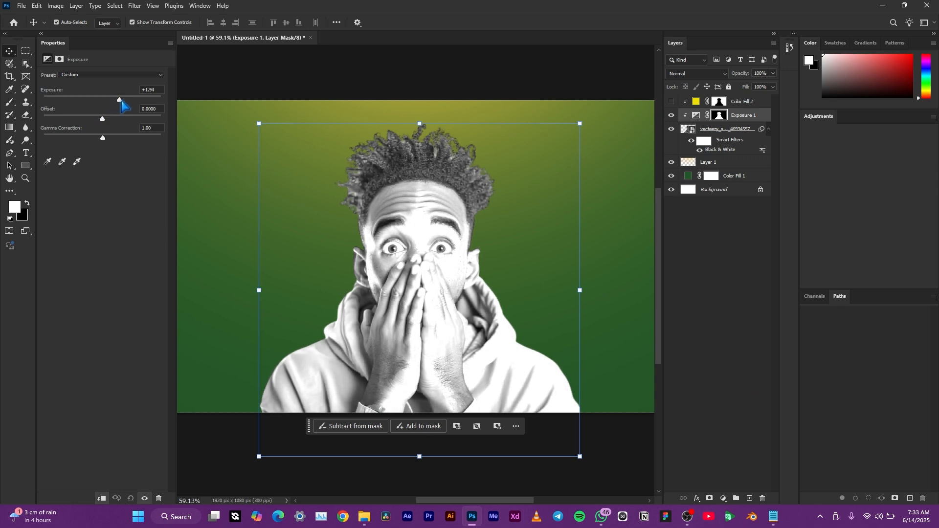
{"action": "left_click", "coordinate": [677, 74]}
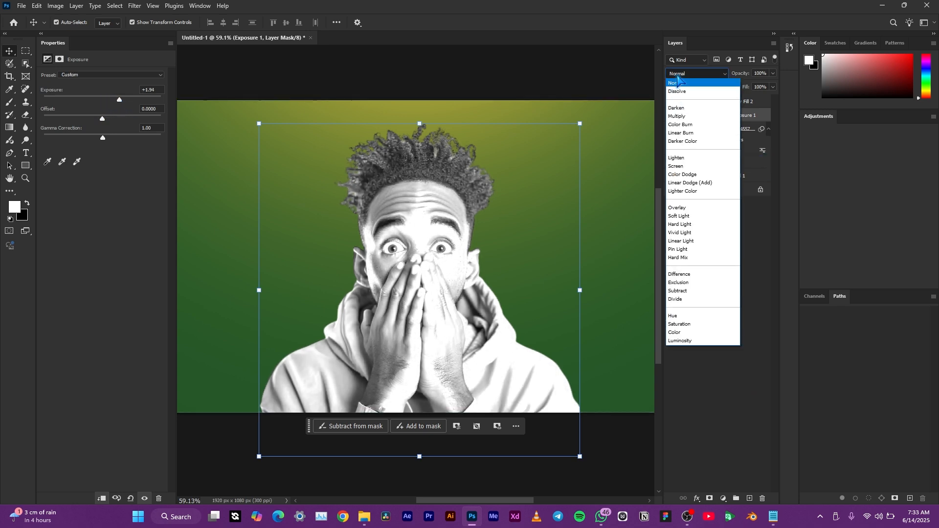
{"action": "left_click", "coordinate": [683, 163]}
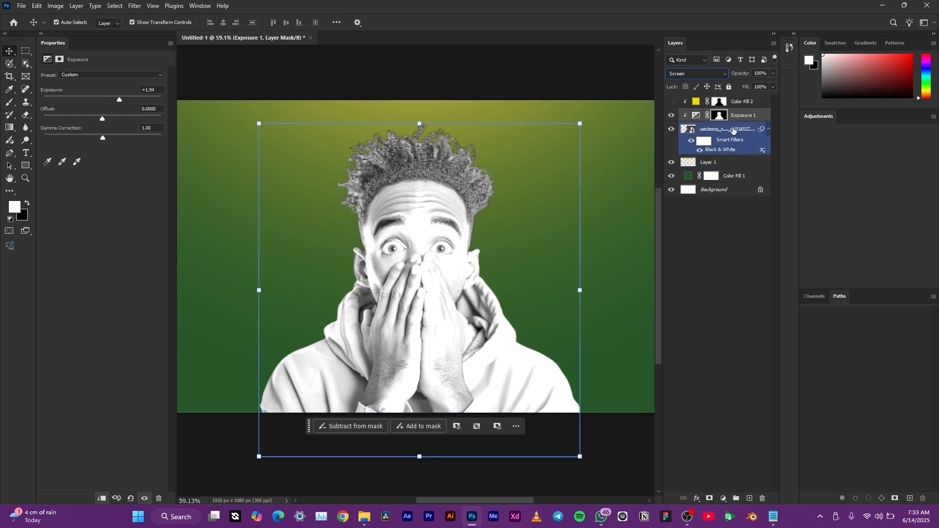
- Invert the Exposure layer's mask and feather it by 9.0 px
{"action": "left_click", "coordinate": [711, 120]}
{"action": "left_click", "coordinate": [718, 117]}
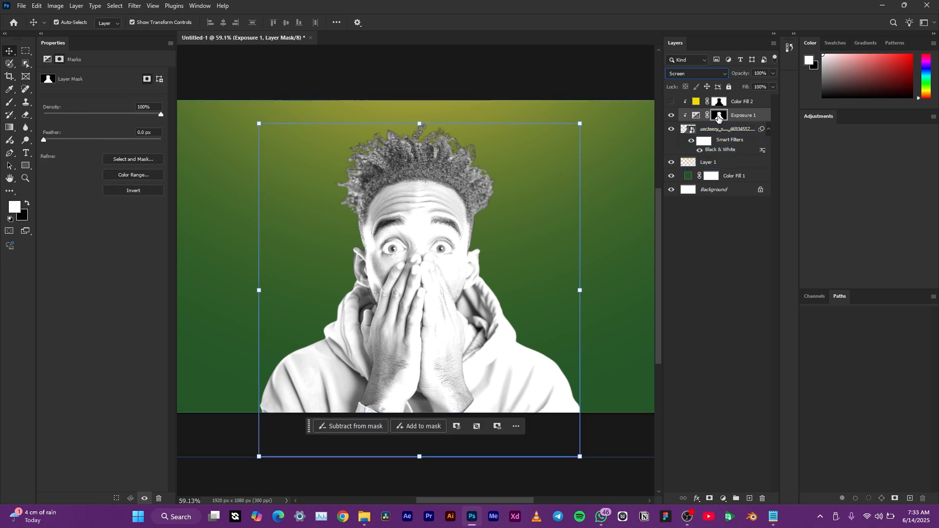
{"action": "key", "text": "ctrl"}
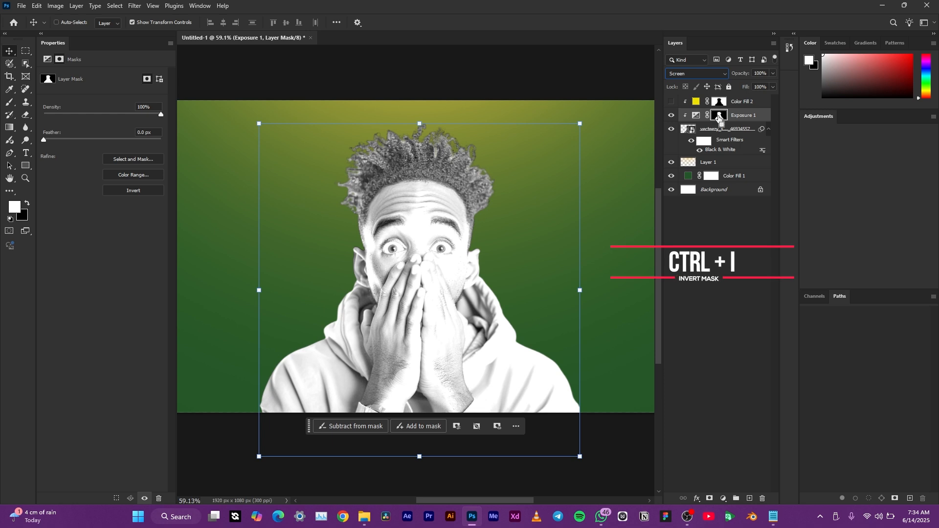
{"action": "key", "text": "ctrl+i"}
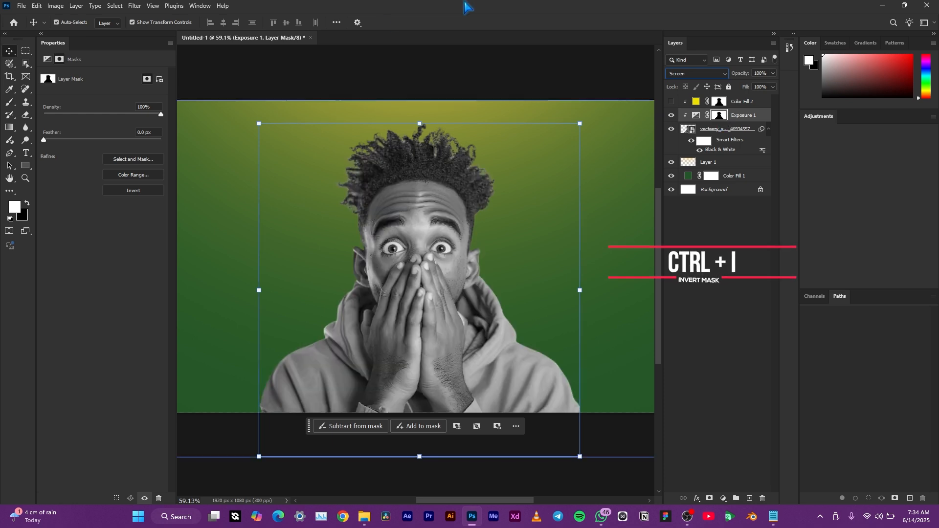
{"action": "left_click_drag", "start_coordinate": [47, 139], "coordinate": [87, 140]}
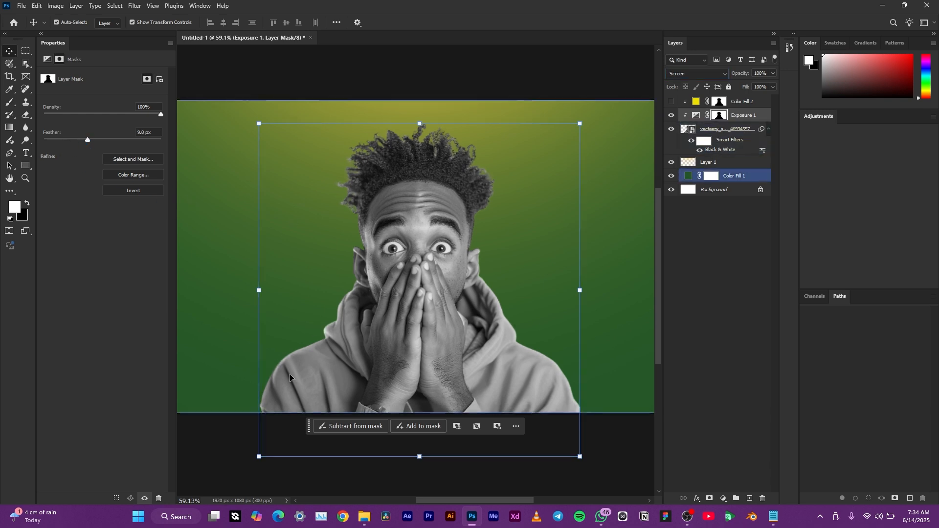
- Try a 165.7 px feather on the Exposure layer's mask, then reduce it to 38.9 px
{"action": "scroll", "coordinate": [290, 385], "scroll_direction": "up", "scroll_amount": 5}
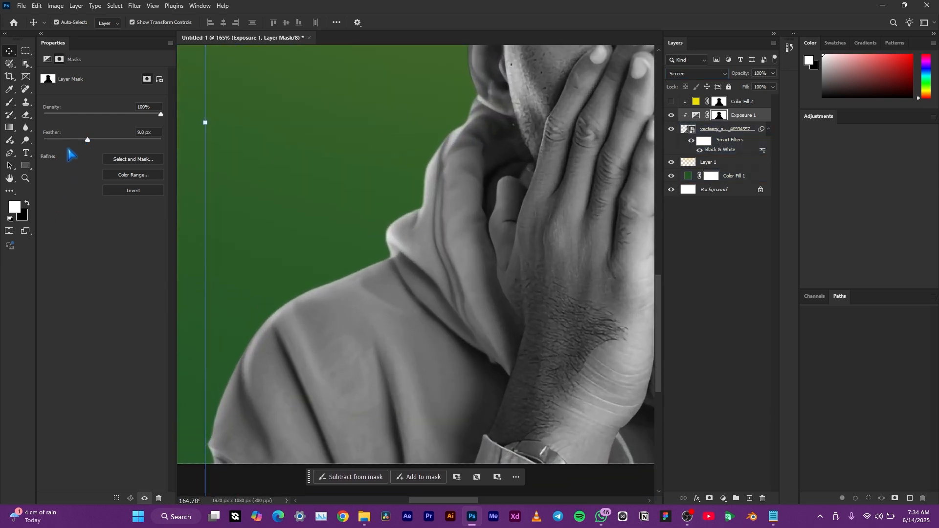
{"action": "left_click_drag", "start_coordinate": [87, 141], "coordinate": [135, 142]}
{"action": "scroll", "coordinate": [540, 145], "scroll_direction": "down", "scroll_amount": 5}
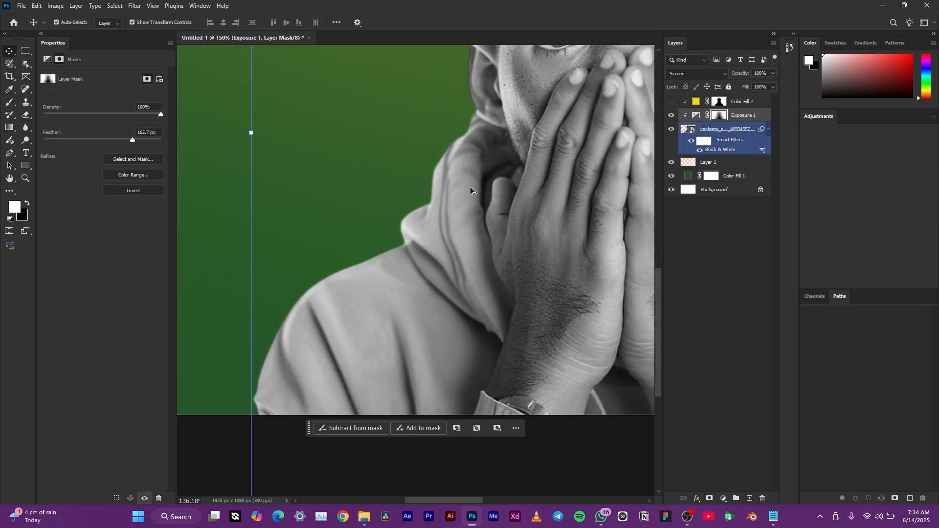
{"action": "scroll", "coordinate": [540, 145], "scroll_direction": "up", "scroll_amount": 3}
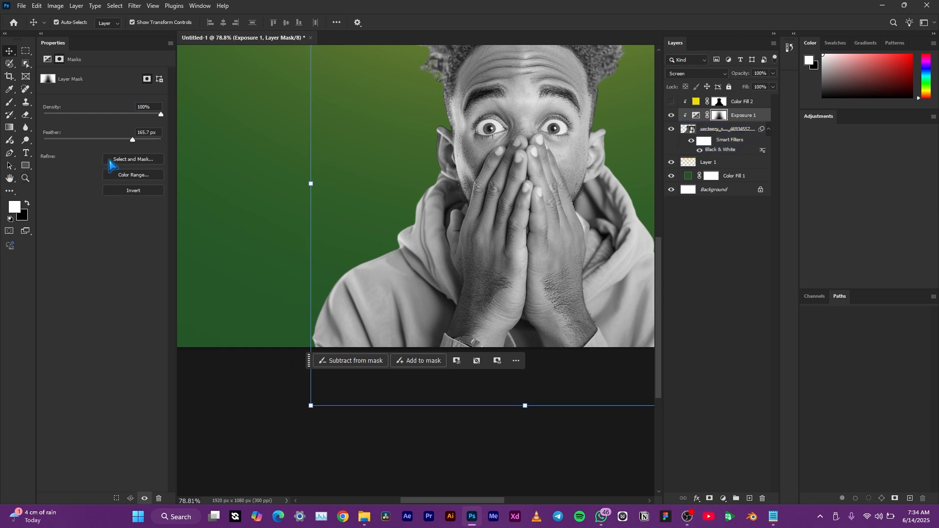
{"action": "left_click", "coordinate": [104, 139]}
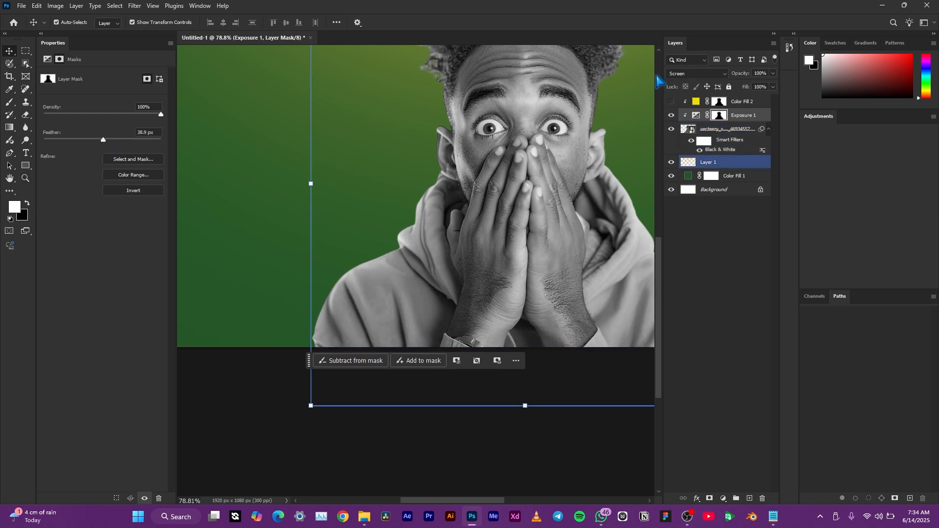
- Toggle the Exposure layer's visibility to compare the man's edges with and without the highlight
{"action": "left_click", "coordinate": [672, 116]}
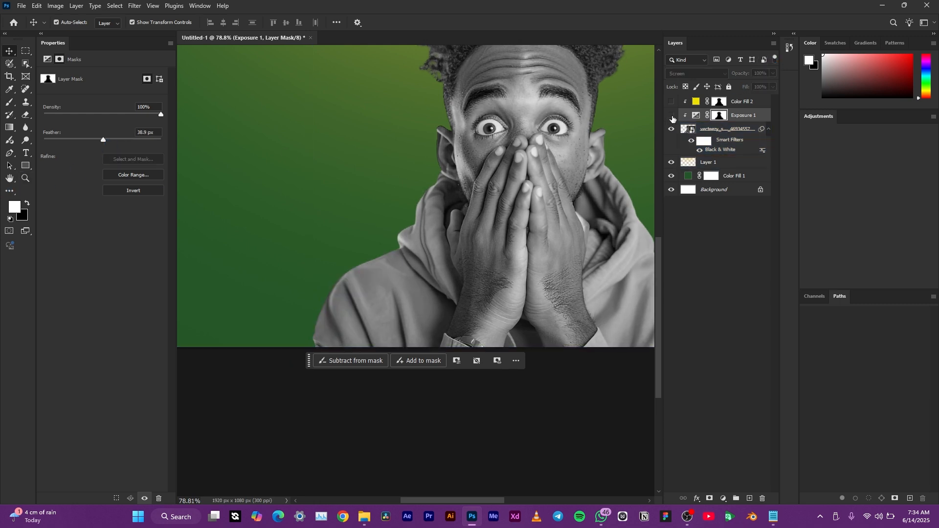
{"action": "left_click", "coordinate": [671, 116]}
{"action": "left_click", "coordinate": [671, 115]}
{"action": "left_click", "coordinate": [671, 116]}
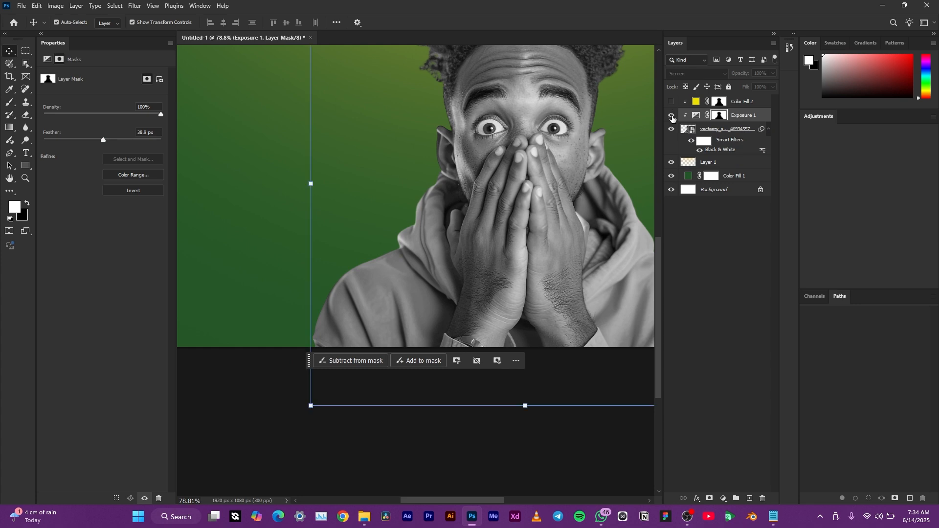
- Hide the Exposure layer and make the yellow fill layer visible again
{"action": "scroll", "coordinate": [446, 259], "scroll_direction": "down", "scroll_amount": 3}
{"action": "scroll", "coordinate": [632, 155], "scroll_direction": "up", "scroll_amount": 2}
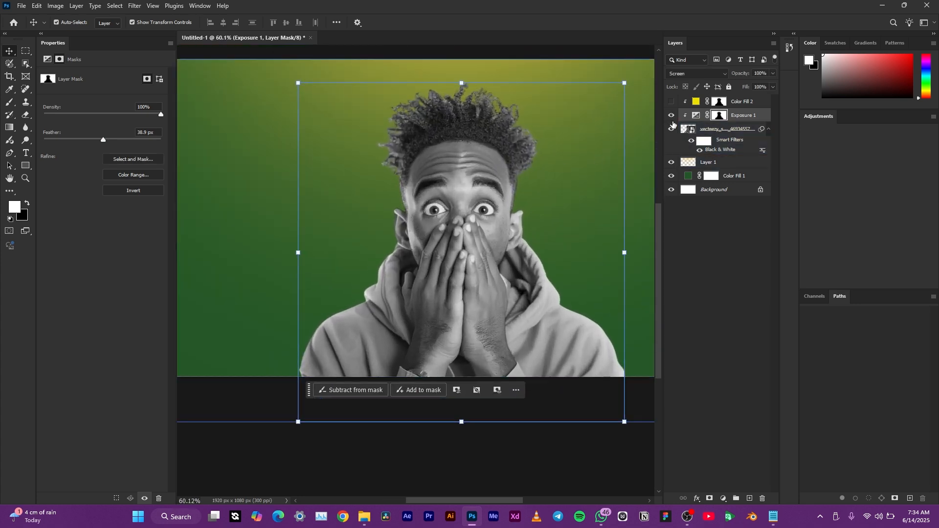
{"action": "left_click", "coordinate": [671, 115]}
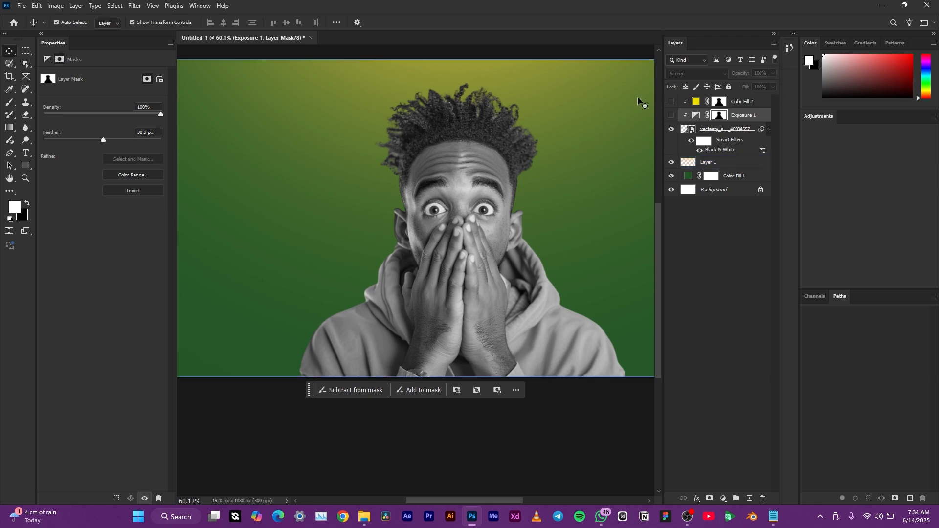
{"action": "left_click", "coordinate": [670, 102]}
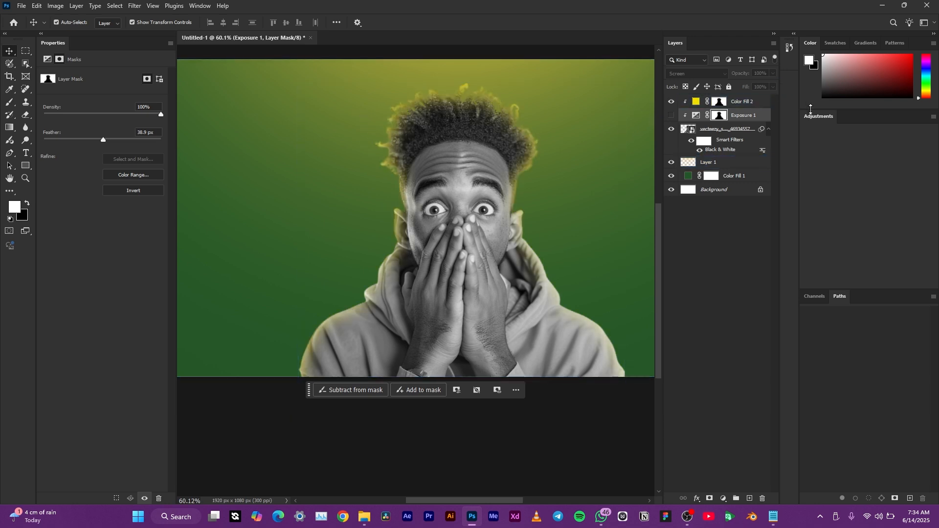
- Paint black with the Brush on the yellow fill's mask along the right side of the hair, ear and neck to erase the glow
{"action": "left_click", "coordinate": [718, 102]}
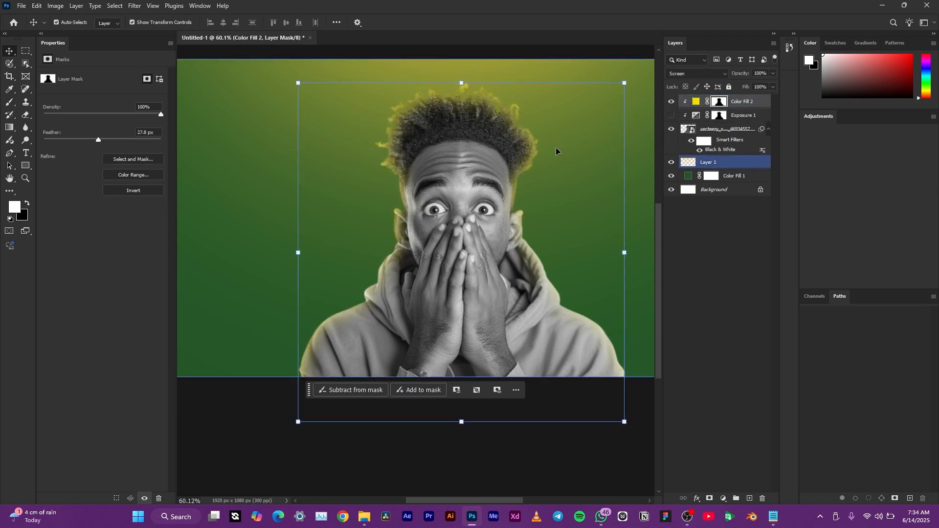
{"action": "left_click", "coordinate": [9, 105]}
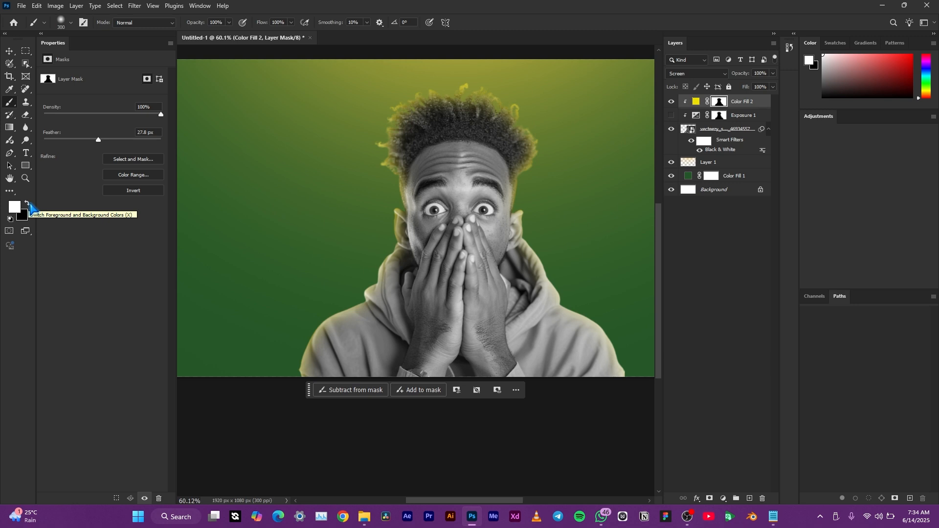
{"action": "left_click", "coordinate": [28, 204]}
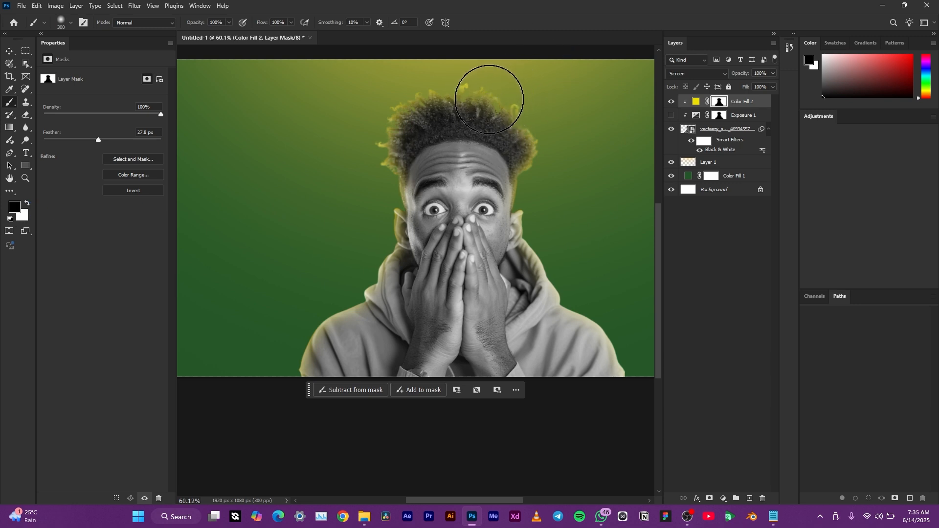
{"action": "mouse_move", "coordinate": [495, 88]}
{"action": "left_mouse_down"}
{"action": "mouse_move", "coordinate": [542, 144]}
{"action": "mouse_move", "coordinate": [527, 202]}
{"action": "mouse_move", "coordinate": [531, 246]}
{"action": "left_mouse_up"}
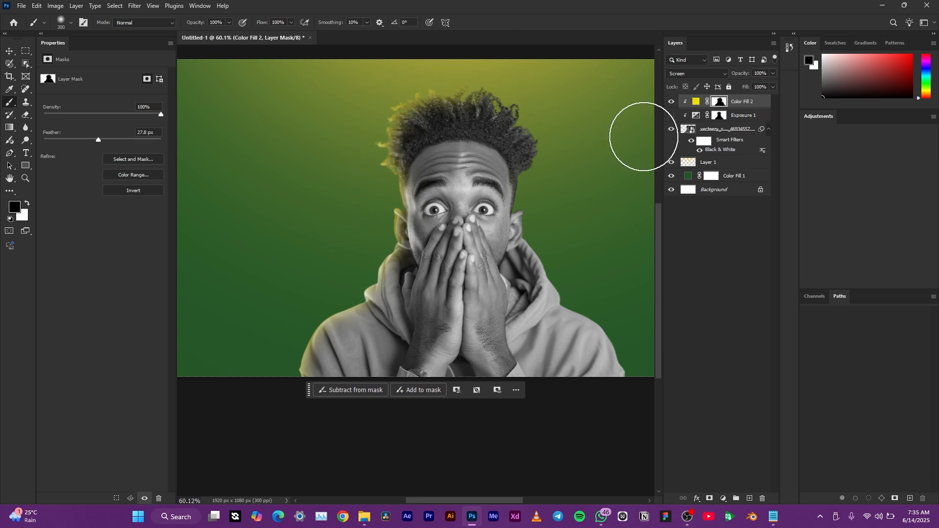
- Undo the black brush painting on the yellow fill's mask and deselect all layers
{"action": "left_click", "coordinate": [9, 50]}
{"action": "left_click", "coordinate": [403, 74]}
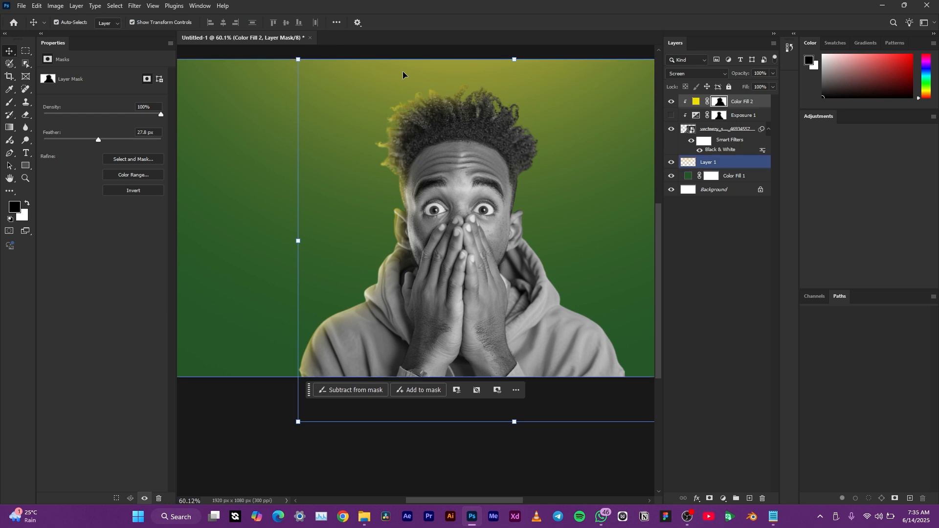
{"action": "key", "text": "ctrl+z"}
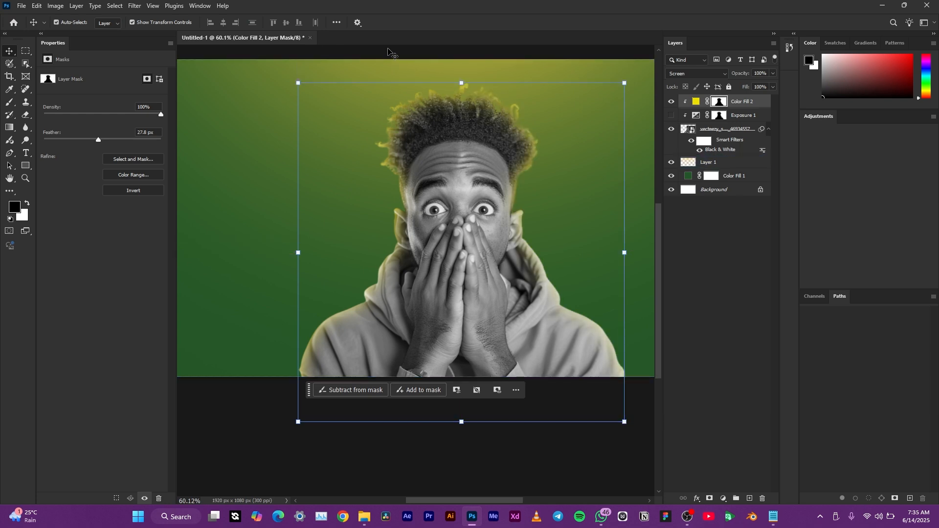
{"action": "left_click", "coordinate": [556, 447]}
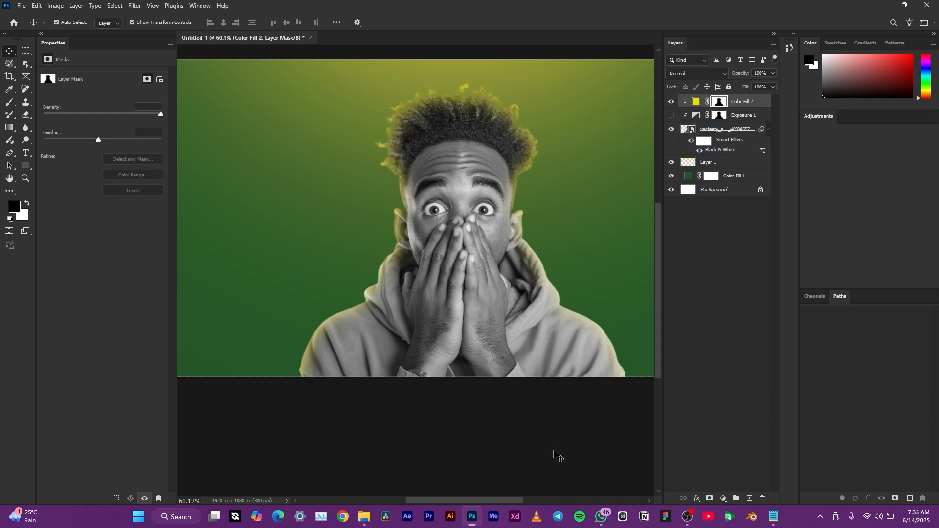
{"action": "scroll", "coordinate": [499, 186], "scroll_direction": "up", "scroll_amount": 2}
{"action": "scroll", "coordinate": [498, 184], "scroll_direction": "down", "scroll_amount": 1}
{"action": "left_click_drag", "start_coordinate": [497, 182], "coordinate": [442, 203]}
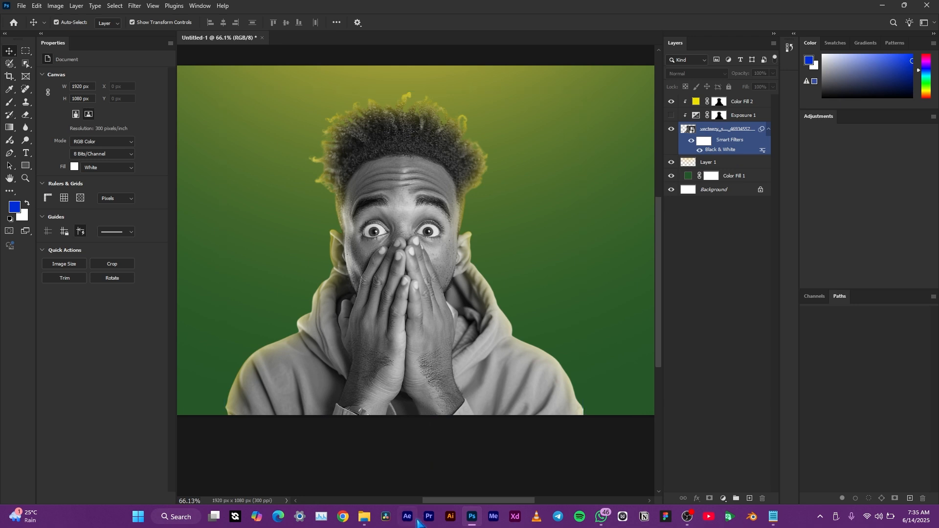
- Switch to File Explorer and open the Light png folder inside Pictures > PNG in a new tab
{"action": "left_click", "coordinate": [364, 517]}
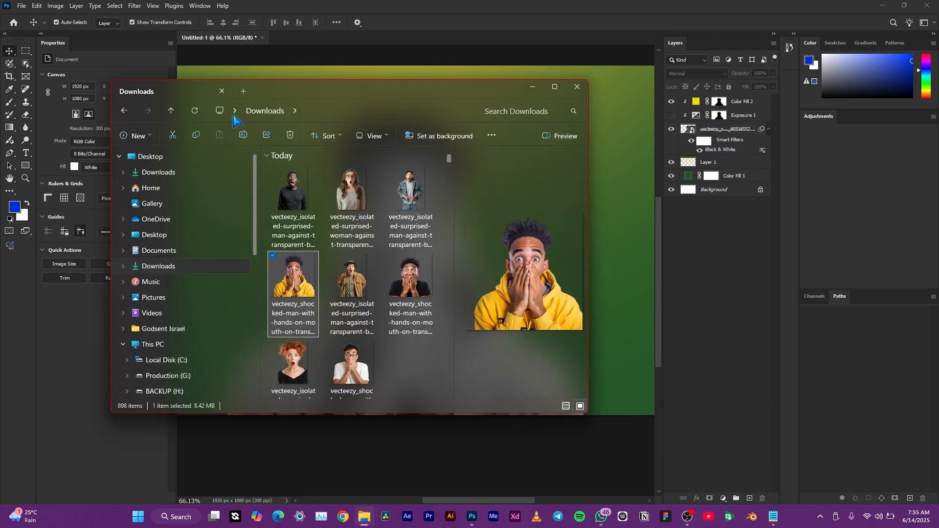
{"action": "left_click", "coordinate": [244, 93]}
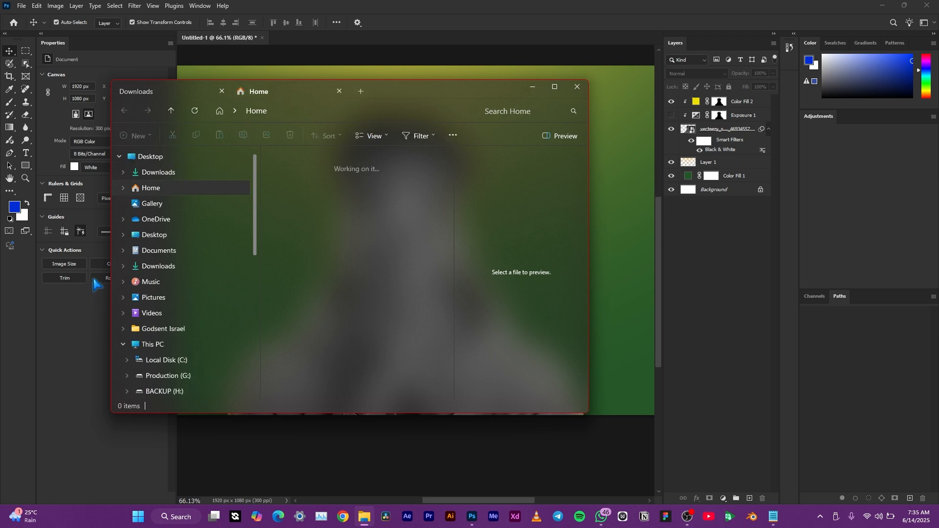
{"action": "left_click", "coordinate": [163, 269]}
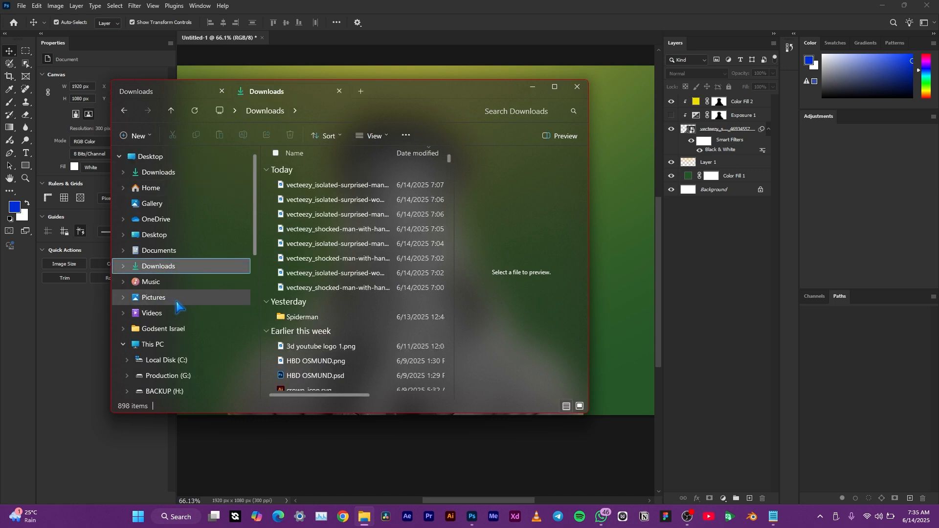
{"action": "left_click", "coordinate": [176, 299]}
{"action": "left_click", "coordinate": [409, 304]}
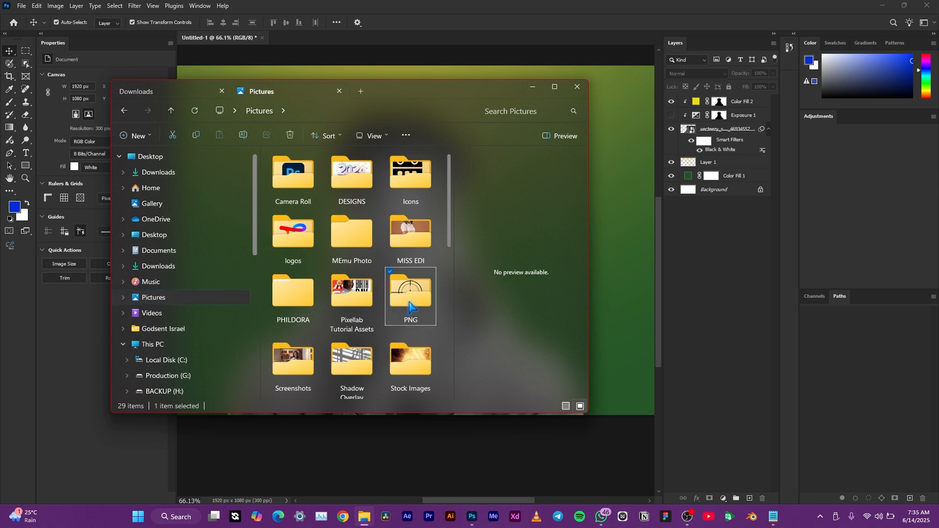
{"action": "double_click", "coordinate": [409, 303]}
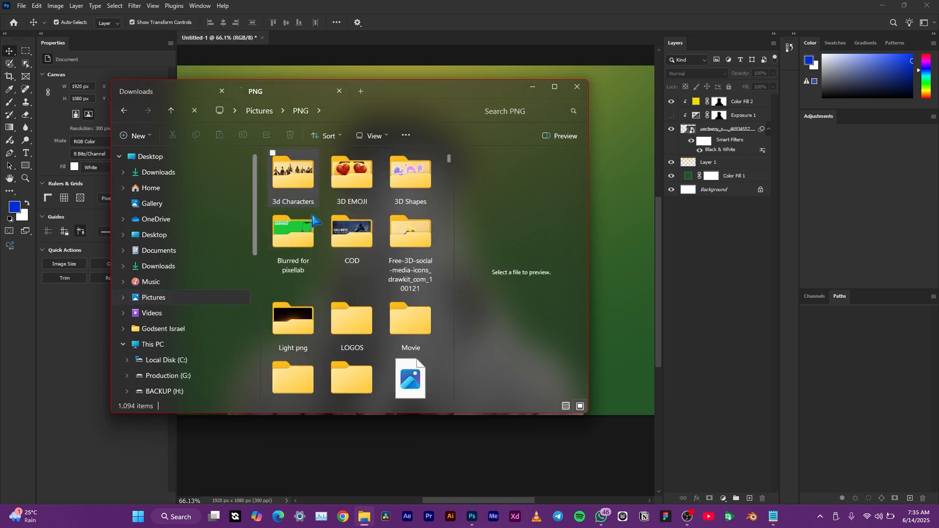
{"action": "left_click", "coordinate": [292, 321]}
{"action": "double_click", "coordinate": [293, 320]}
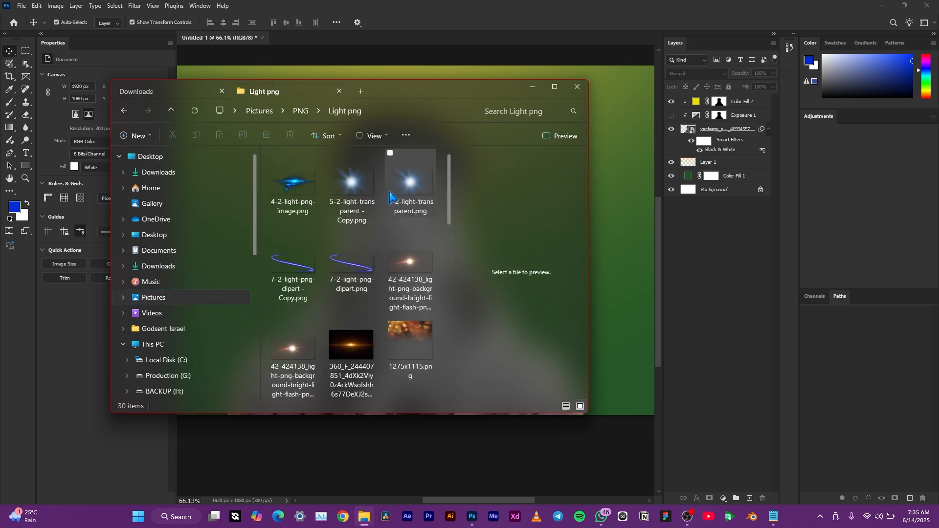
- Place 24540.png from the folder into the document over the right half of the man, at X 720 px and Y 56 px
{"action": "scroll", "coordinate": [389, 193], "scroll_direction": "down", "scroll_amount": 5}
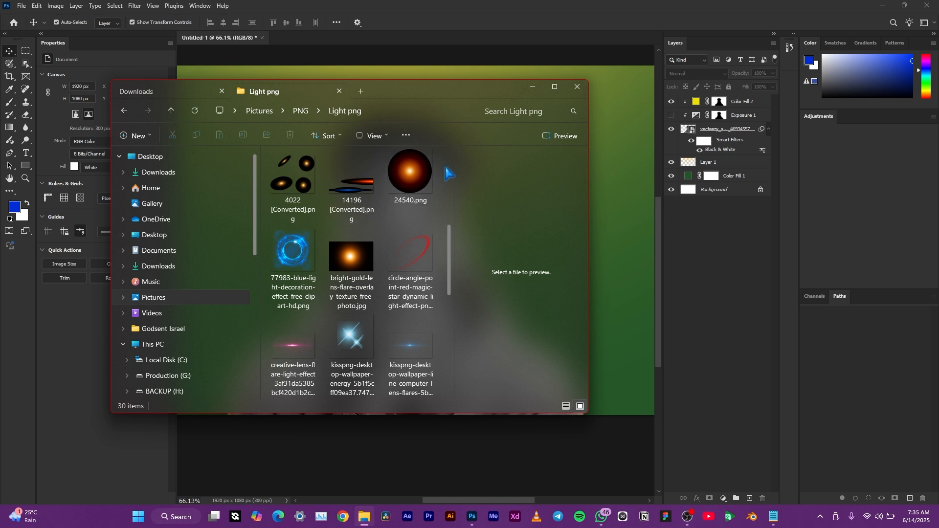
{"action": "left_click_drag", "start_coordinate": [409, 172], "coordinate": [624, 224]}
{"action": "left_click_drag", "start_coordinate": [539, 240], "coordinate": [624, 239]}
{"action": "left_click_drag", "start_coordinate": [489, 216], "coordinate": [506, 224]}
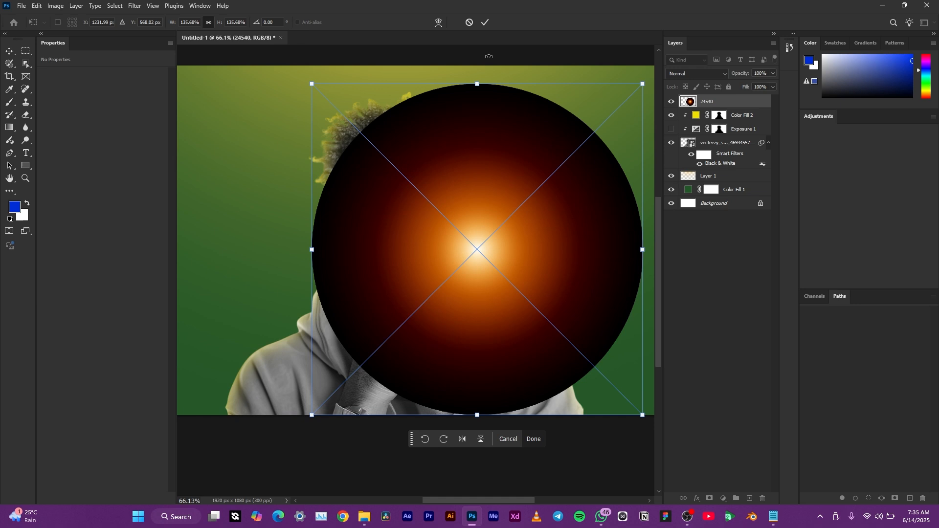
{"action": "left_click", "coordinate": [485, 22]}
- Set the 24540 light flare layer's blend mode to Screen and move it to X 745 px, Y 80 px
{"action": "left_click", "coordinate": [695, 73]}
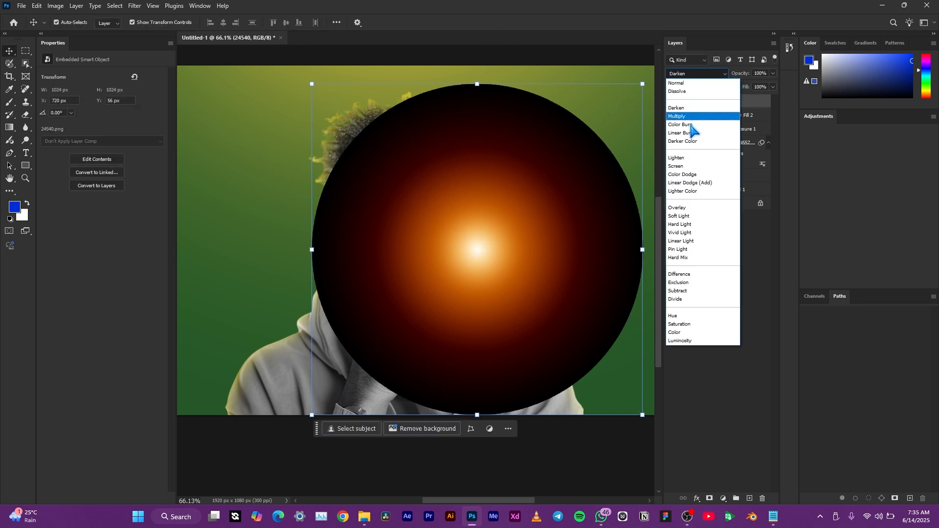
{"action": "left_click", "coordinate": [699, 166]}
{"action": "mouse_move", "coordinate": [491, 242]}
{"action": "left_mouse_down"}
{"action": "mouse_move", "coordinate": [532, 274]}
{"action": "mouse_move", "coordinate": [525, 261]}
{"action": "mouse_move", "coordinate": [547, 256]}
{"action": "mouse_move", "coordinate": [501, 249]}
{"action": "left_mouse_up"}
- Scale the light flare to 189.29% and centre it vertically on the canvas at X 572 px, Y -174 px
{"action": "scroll", "coordinate": [508, 224], "scroll_direction": "down", "scroll_amount": 3}
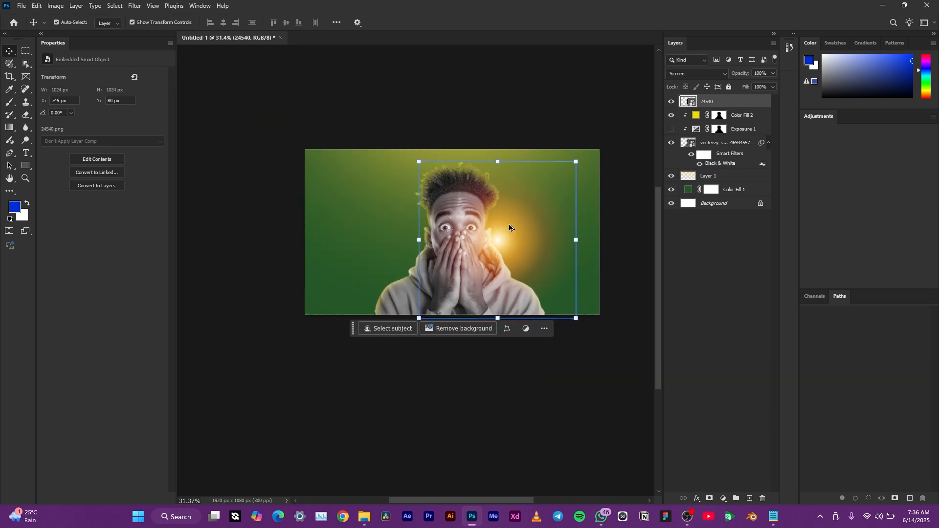
{"action": "left_click_drag", "start_coordinate": [497, 319], "coordinate": [507, 384]}
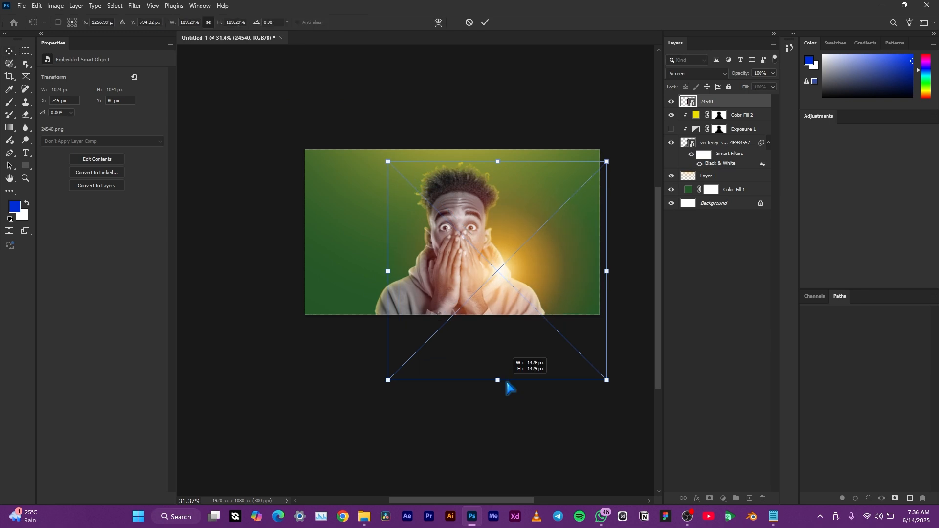
{"action": "left_click_drag", "start_coordinate": [506, 281], "coordinate": [513, 231]}
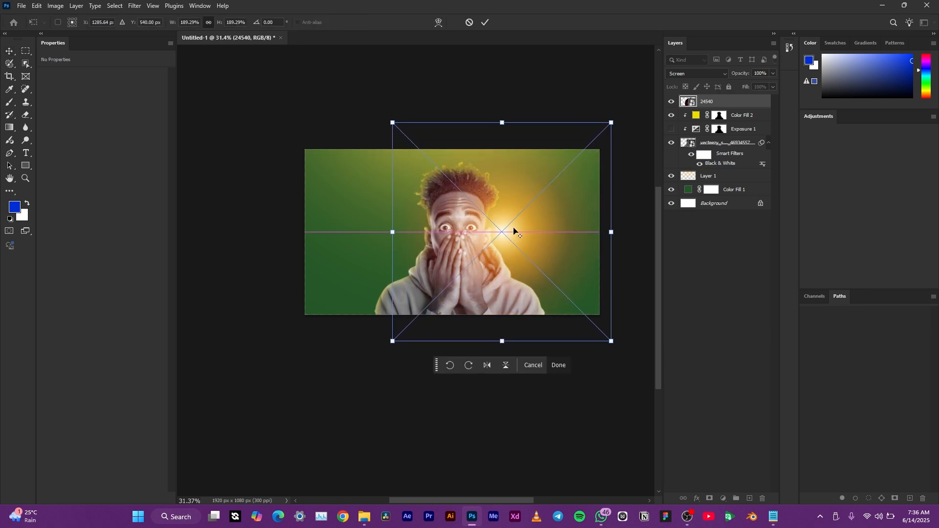
{"action": "scroll", "coordinate": [513, 226], "scroll_direction": "up", "scroll_amount": 5}
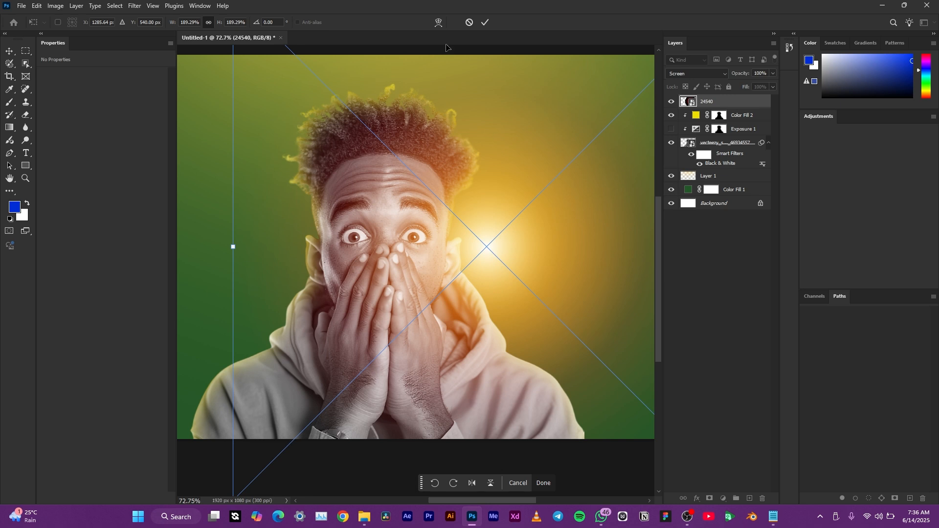
{"action": "left_click", "coordinate": [485, 23]}
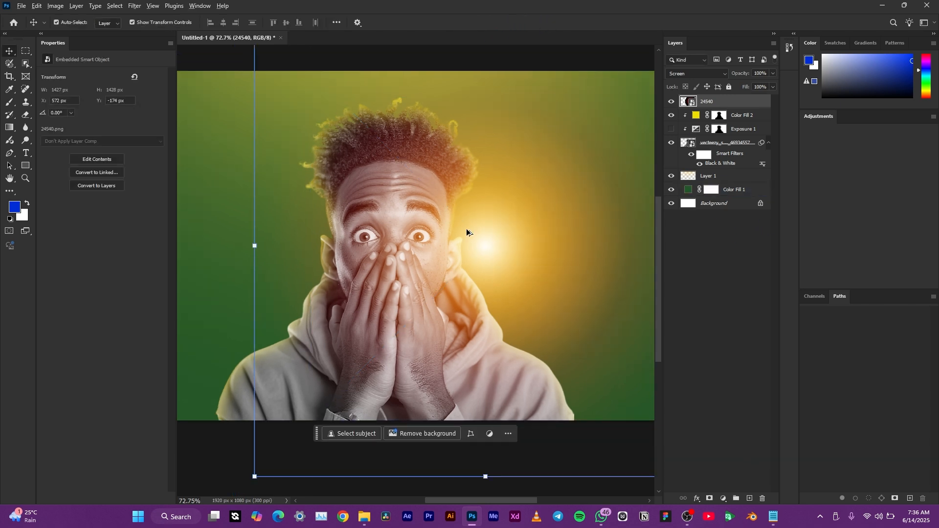
- Clip the flare layer to the man's cut-out and move it over his other side to X 0 px, Y -110 px
{"action": "scroll", "coordinate": [467, 254], "scroll_direction": "down", "scroll_amount": 5}
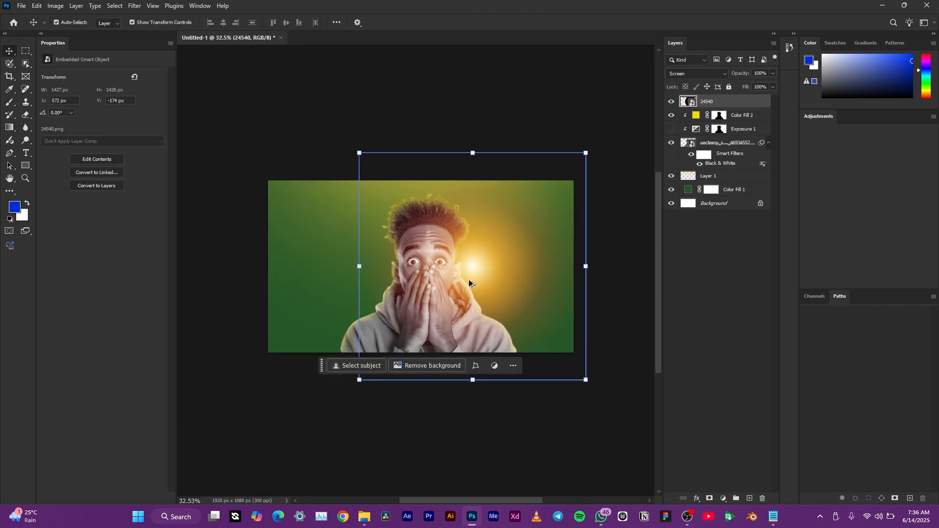
{"action": "left_click", "coordinate": [753, 108], "text": "alt"}
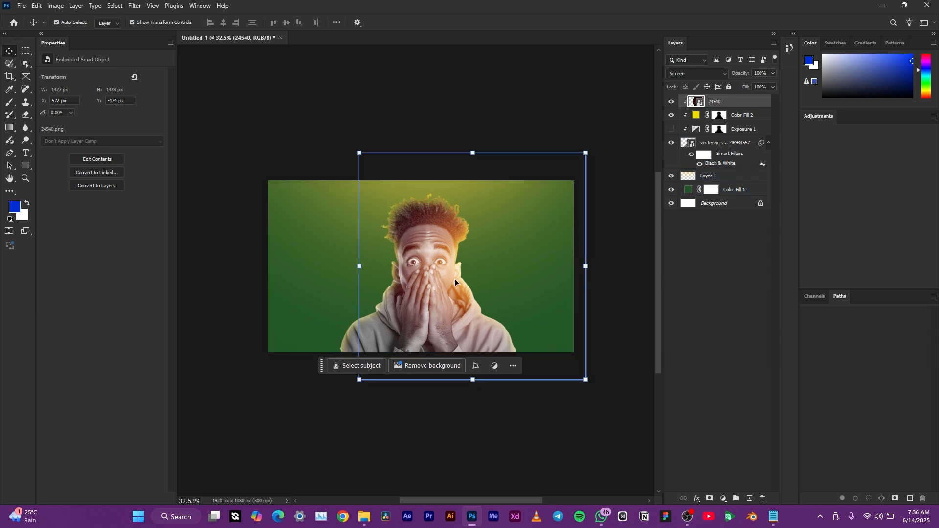
{"action": "left_click_drag", "start_coordinate": [426, 281], "coordinate": [394, 289]}
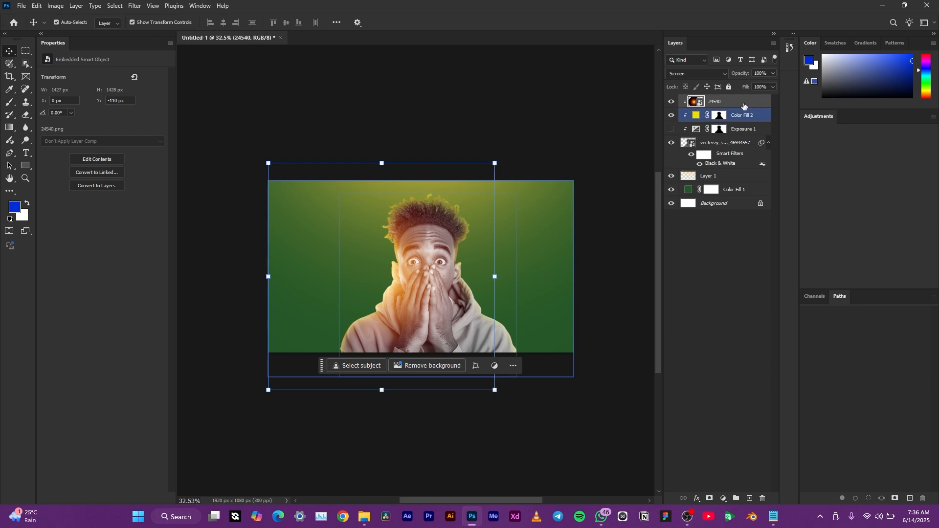
- Hide the clipped flare layer and add a new empty layer at the top of the stack
{"action": "left_click", "coordinate": [672, 102]}
{"action": "left_click", "coordinate": [729, 143]}
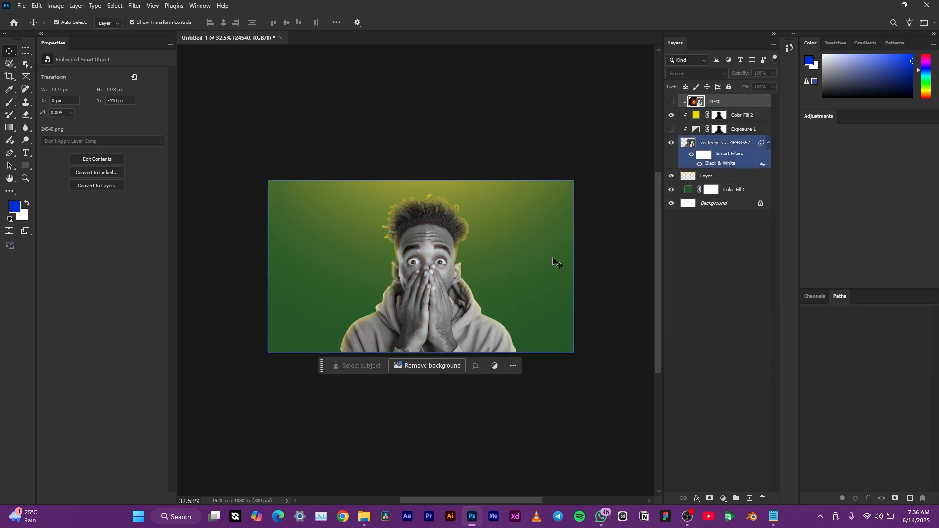
{"action": "scroll", "coordinate": [367, 280], "scroll_direction": "up", "scroll_amount": 7}
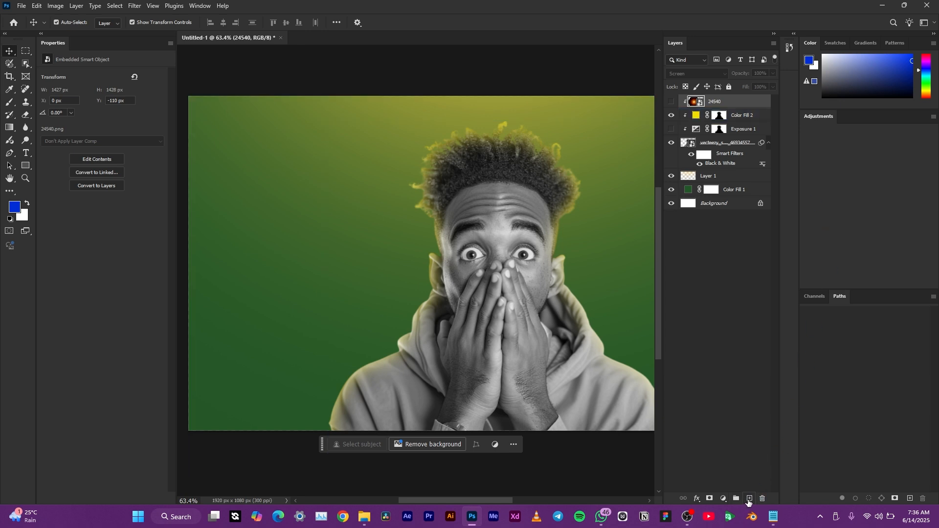
{"action": "left_click", "coordinate": [748, 499]}
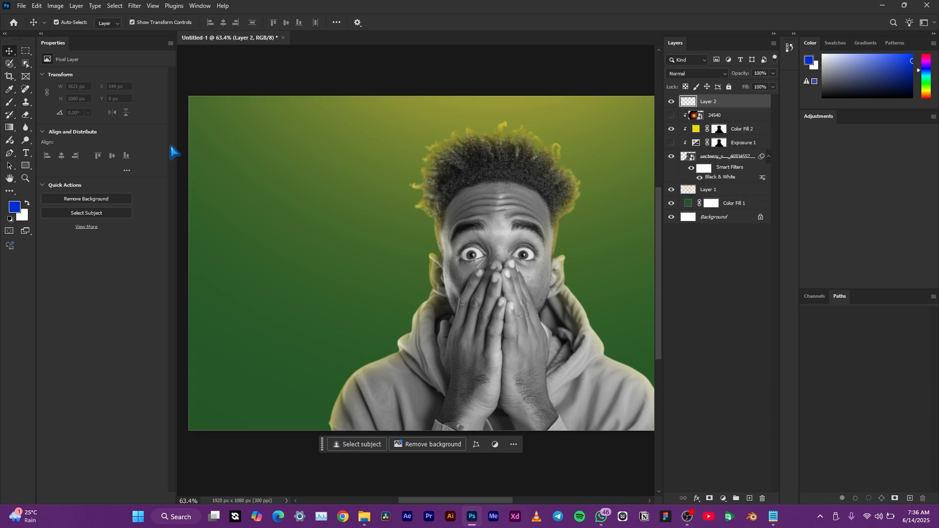
- Set up the Brush with the lowest hardness and enlarge it to 874 px
{"action": "left_click", "coordinate": [10, 105]}
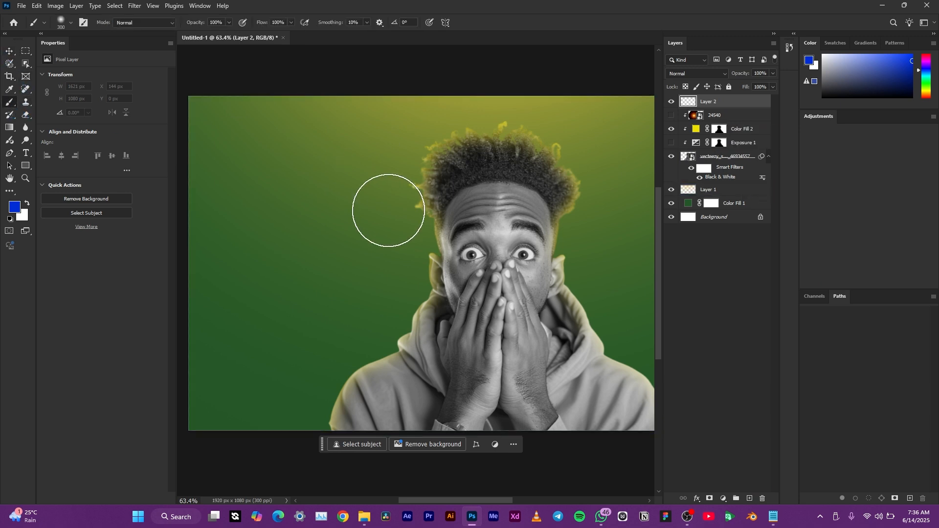
{"action": "right_click", "coordinate": [387, 213]}
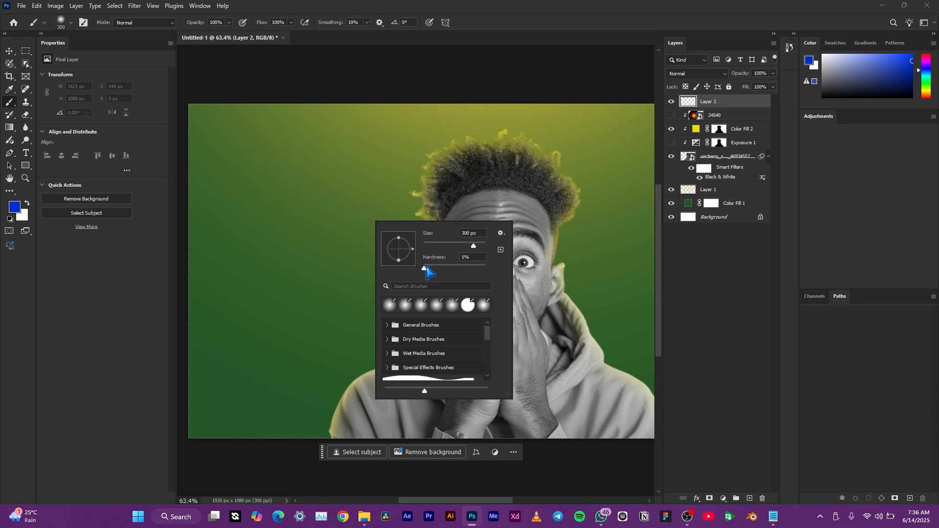
{"action": "left_click_drag", "start_coordinate": [424, 268], "coordinate": [414, 268]}
{"action": "left_click_drag", "start_coordinate": [473, 244], "coordinate": [477, 246]}
{"action": "key", "text": "Return"}
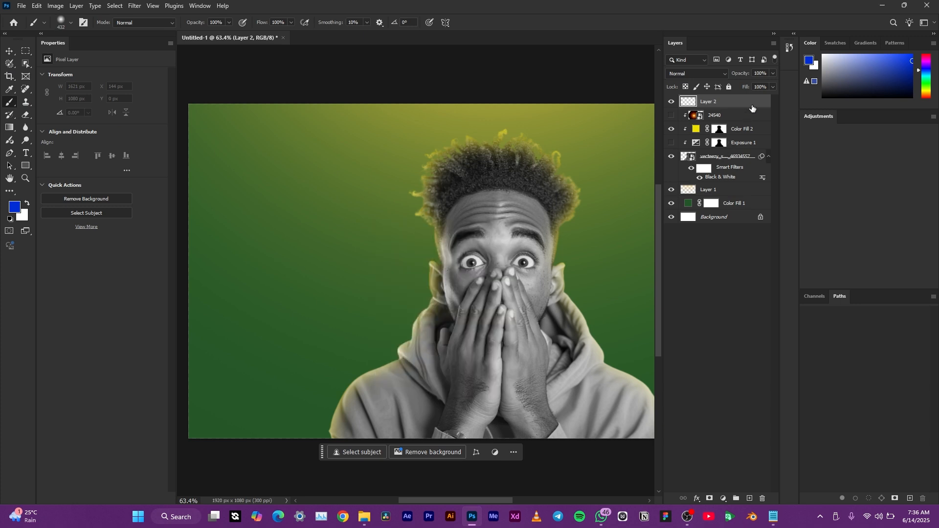
{"action": "scroll", "coordinate": [509, 213], "scroll_direction": "down", "scroll_amount": 3}
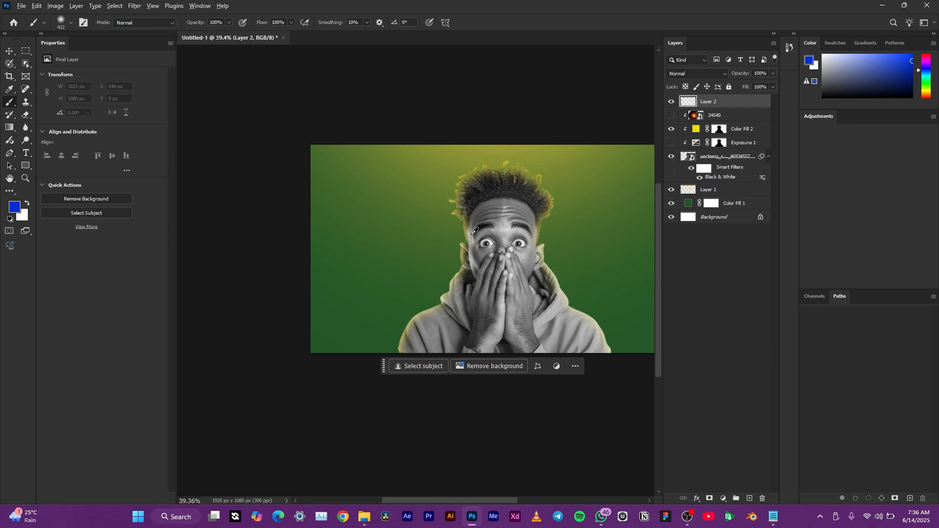
{"action": "mouse_move", "coordinate": [472, 234]}
{"action": "left_mouse_down"}
{"action": "mouse_move", "coordinate": [494, 255]}
{"action": "mouse_move", "coordinate": [525, 263]}
{"action": "left_mouse_up"}
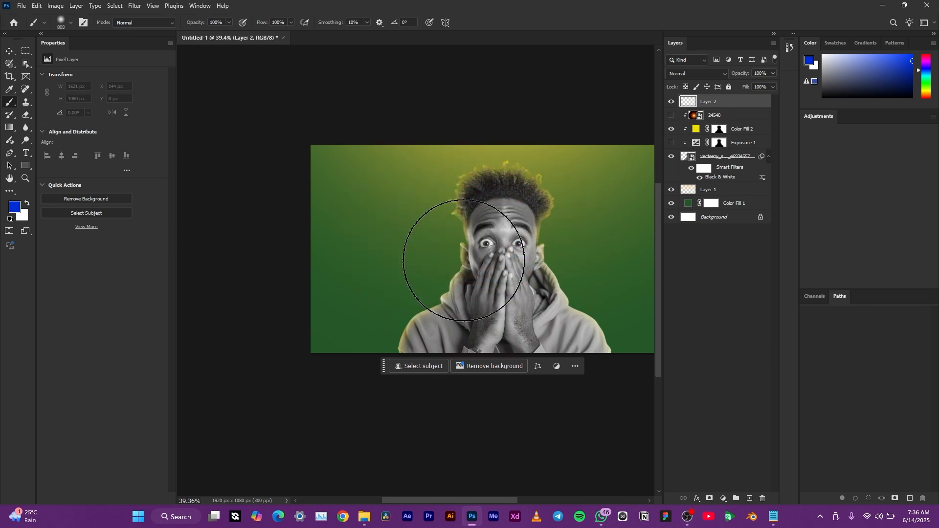
- Undo a trial blue dab and paint a large soft dab with the yellow swatch beside the man's ear on the new layer
{"action": "mouse_move", "coordinate": [451, 250]}
{"action": "left_mouse_down"}
{"action": "mouse_move", "coordinate": [488, 268]}
{"action": "mouse_move", "coordinate": [445, 268]}
{"action": "left_mouse_up"}
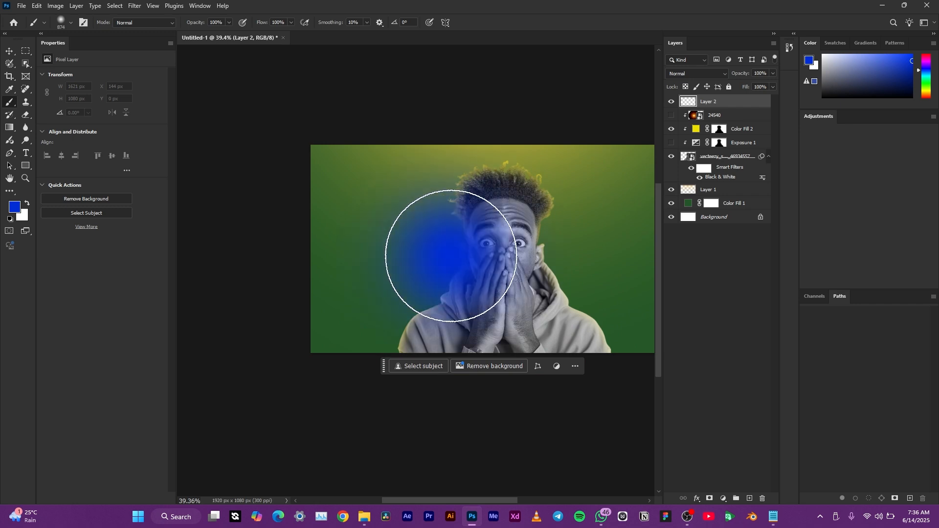
{"action": "key", "text": "ctrl+z"}
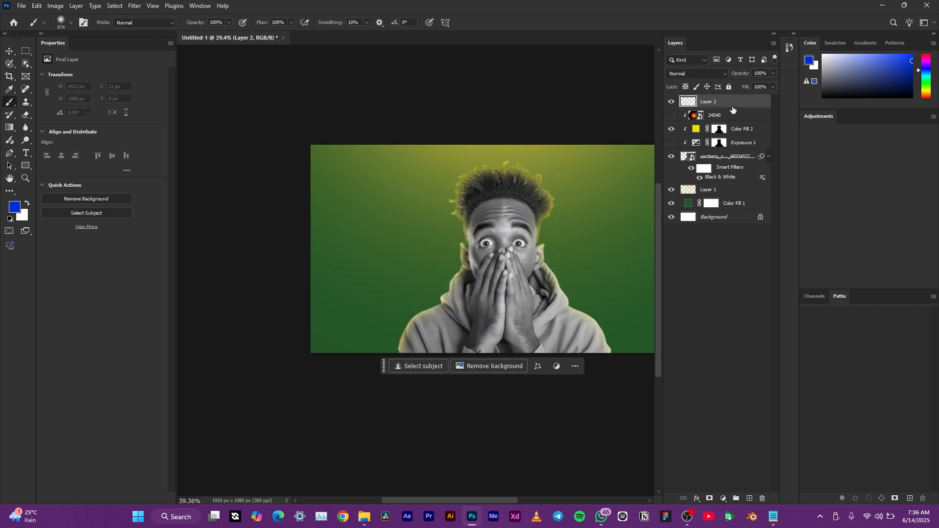
{"action": "left_click", "coordinate": [841, 44]}
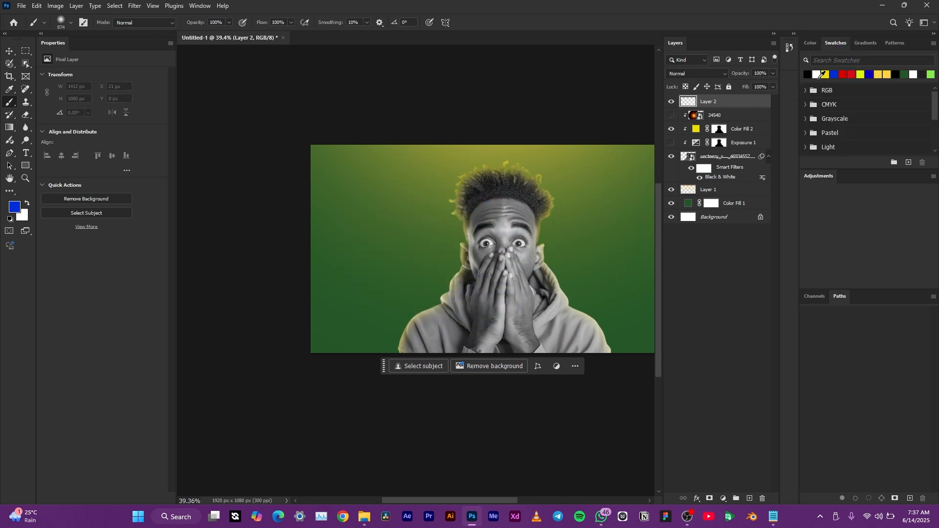
{"action": "left_click", "coordinate": [825, 73]}
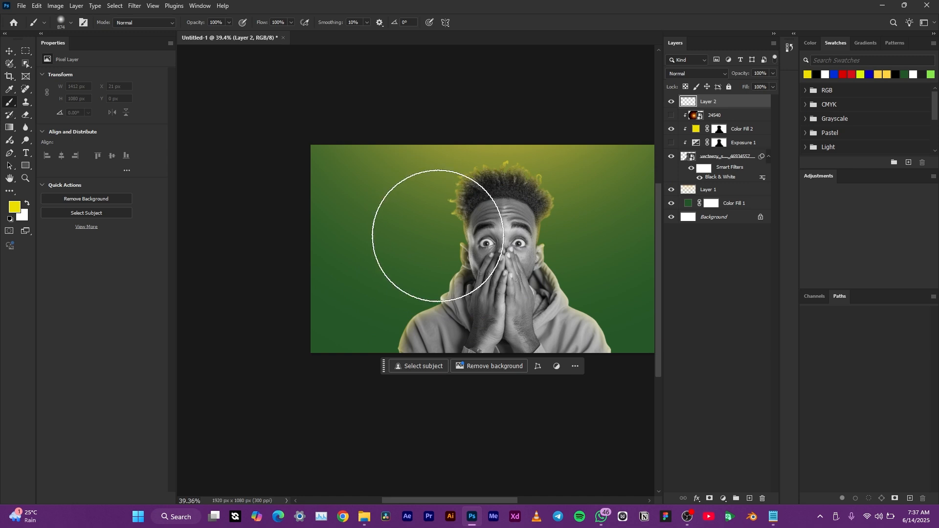
{"action": "left_click", "coordinate": [432, 259]}
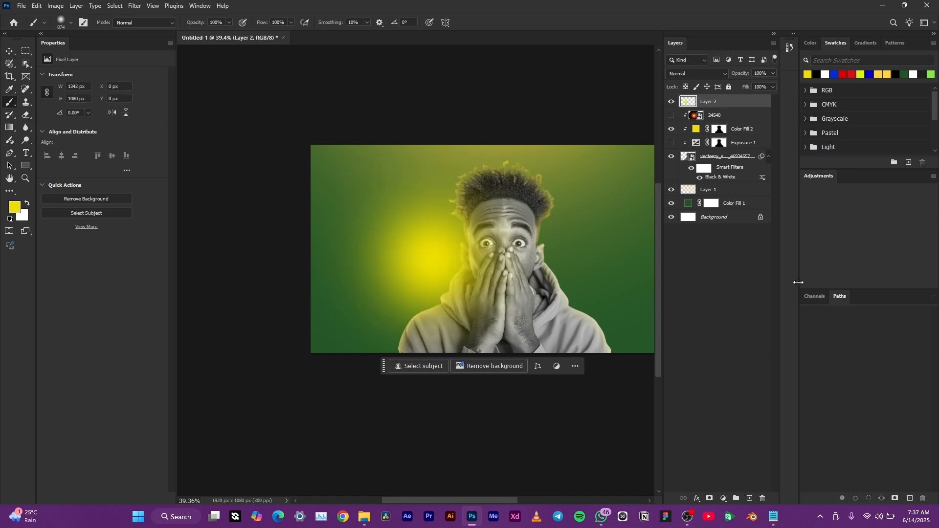
- Reduce the brush to 62 px and set the foreground colour to a pale tint of the same yellow
{"action": "scroll", "coordinate": [439, 264], "scroll_direction": "up", "scroll_amount": 3}
{"action": "scroll", "coordinate": [439, 264], "scroll_direction": "up", "scroll_amount": 3}
{"action": "mouse_move", "coordinate": [457, 258]}
{"action": "left_mouse_down"}
{"action": "mouse_move", "coordinate": [456, 268]}
{"action": "mouse_move", "coordinate": [176, 279]}
{"action": "mouse_move", "coordinate": [205, 275]}
{"action": "left_mouse_up"}
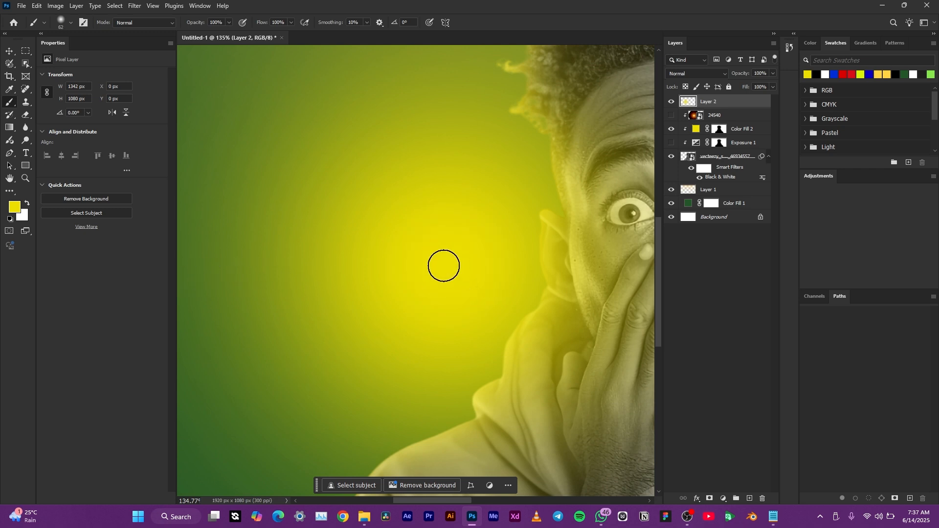
{"action": "left_click", "coordinate": [15, 209]}
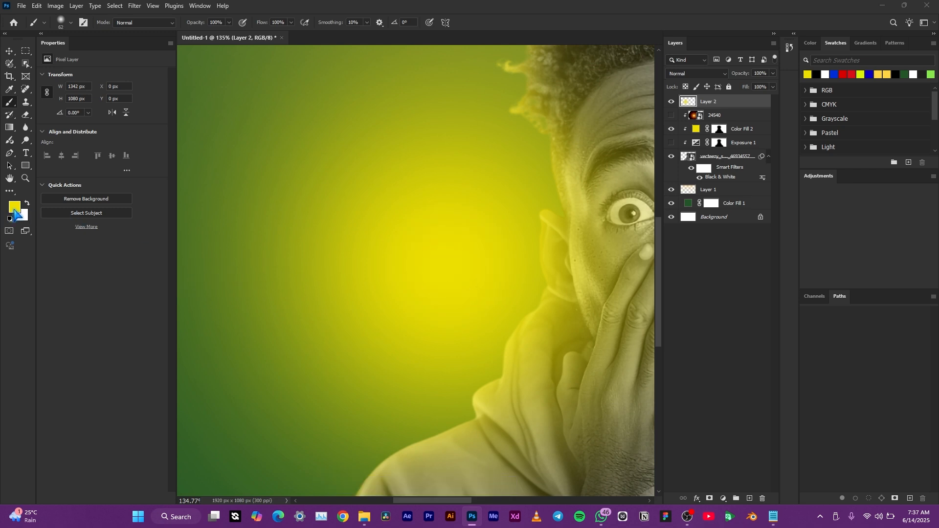
{"action": "mouse_move", "coordinate": [670, 142]}
{"action": "left_mouse_down"}
{"action": "mouse_move", "coordinate": [670, 131]}
{"action": "mouse_move", "coordinate": [589, 118]}
{"action": "left_mouse_up"}
{"action": "left_click", "coordinate": [767, 119]}
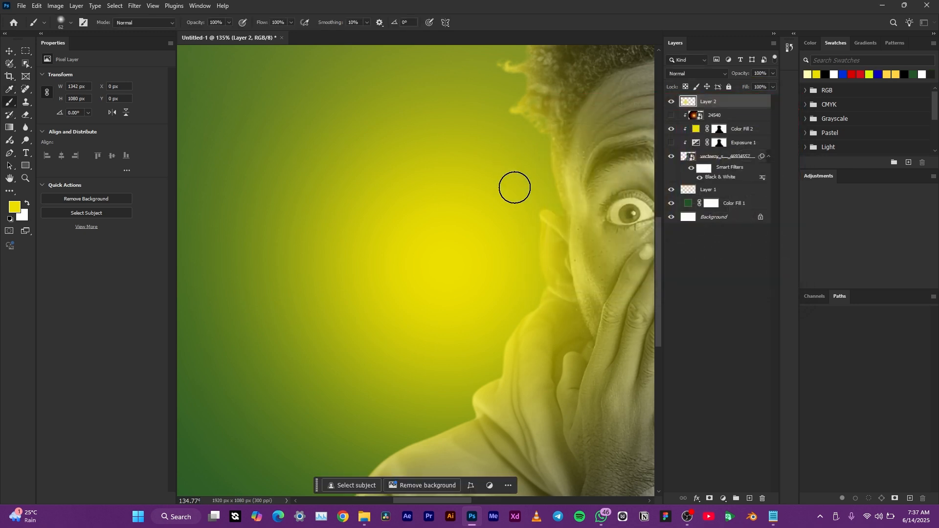
- Enlarge the brush to 108 px and paint a pale yellow dab in the middle of the yellow glow, undoing and repainting it once
{"action": "left_click_drag", "start_coordinate": [453, 264], "coordinate": [470, 269], "text": "alt"}
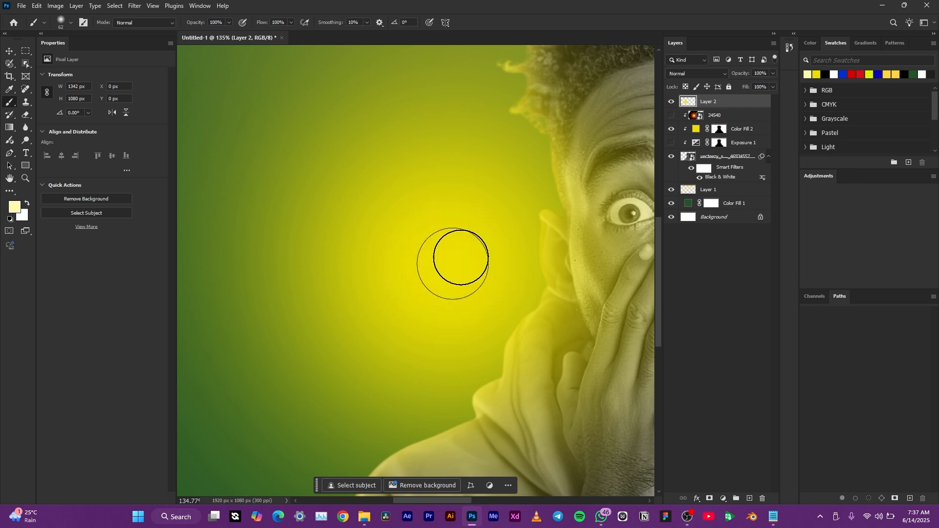
{"action": "left_click", "coordinate": [453, 262]}
{"action": "scroll", "coordinate": [538, 239], "scroll_direction": "down", "scroll_amount": 5, "text": "alt"}
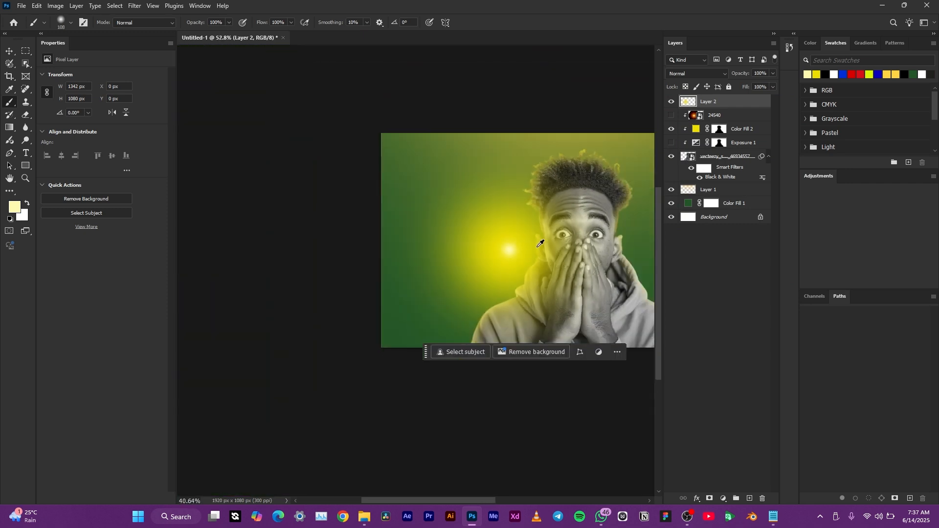
{"action": "scroll", "coordinate": [528, 240], "scroll_direction": "up", "scroll_amount": 3, "text": "alt"}
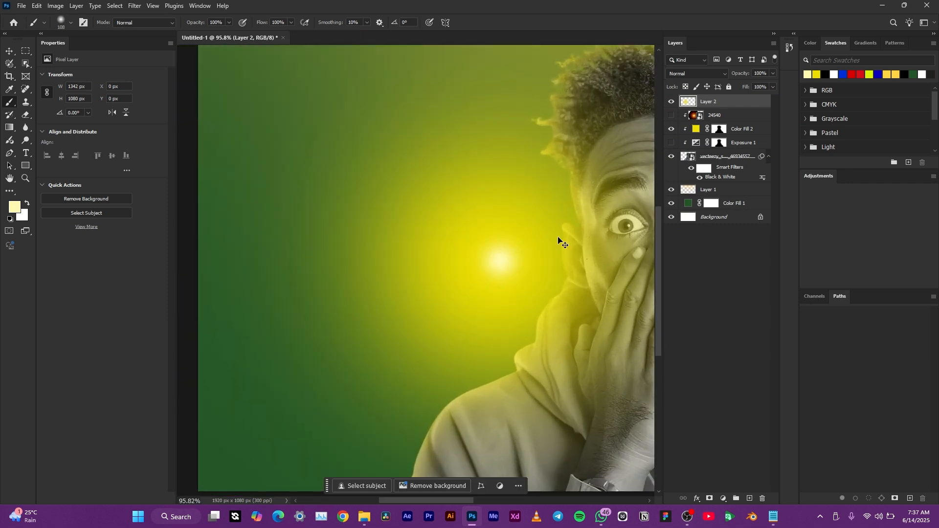
{"action": "key", "text": "ctrl+z"}
{"action": "left_click", "coordinate": [489, 267]}
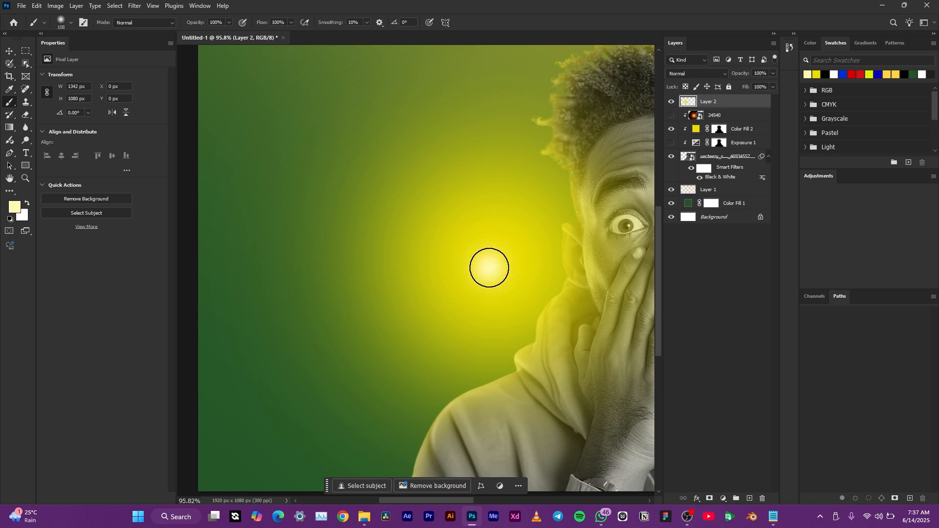
{"action": "scroll", "coordinate": [489, 267], "scroll_direction": "down", "scroll_amount": 6, "text": "alt"}
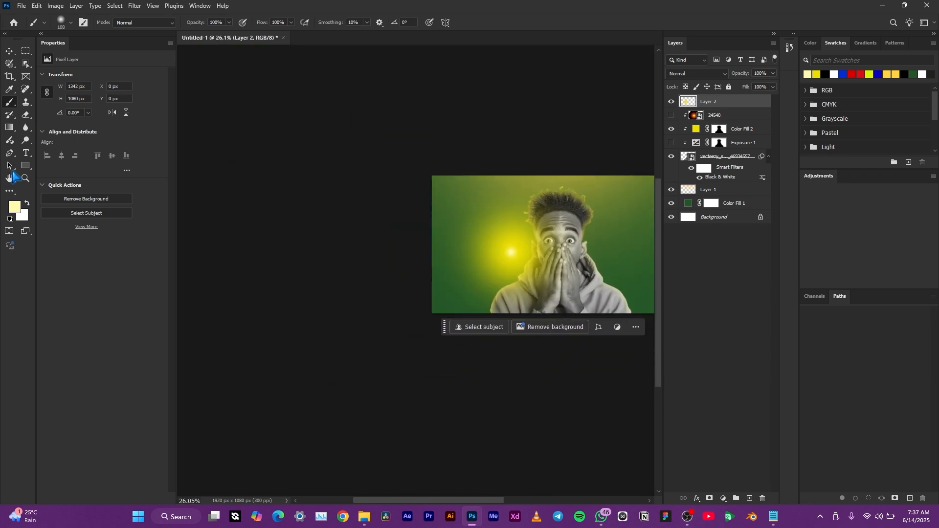
- Switch to the Move tool and set the painted glow layer's blend mode to Screen
{"action": "left_click", "coordinate": [9, 51]}
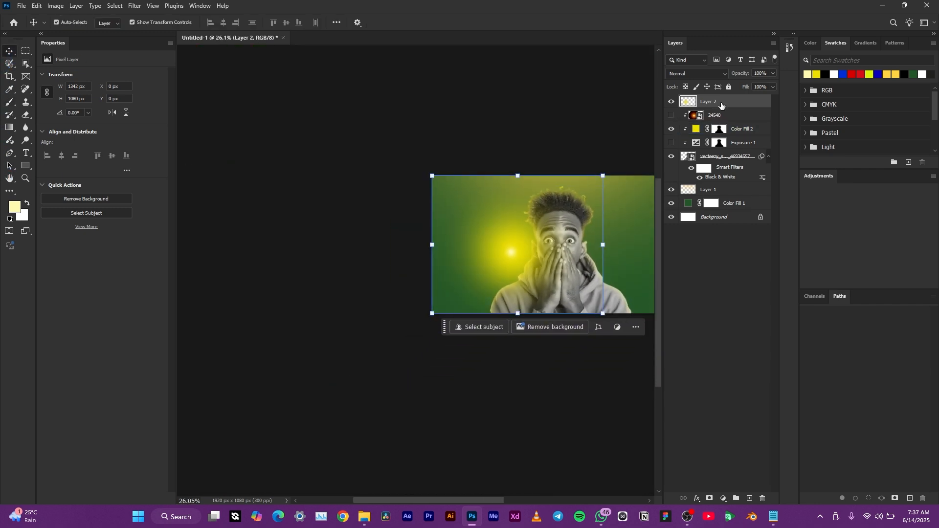
{"action": "left_click", "coordinate": [697, 74]}
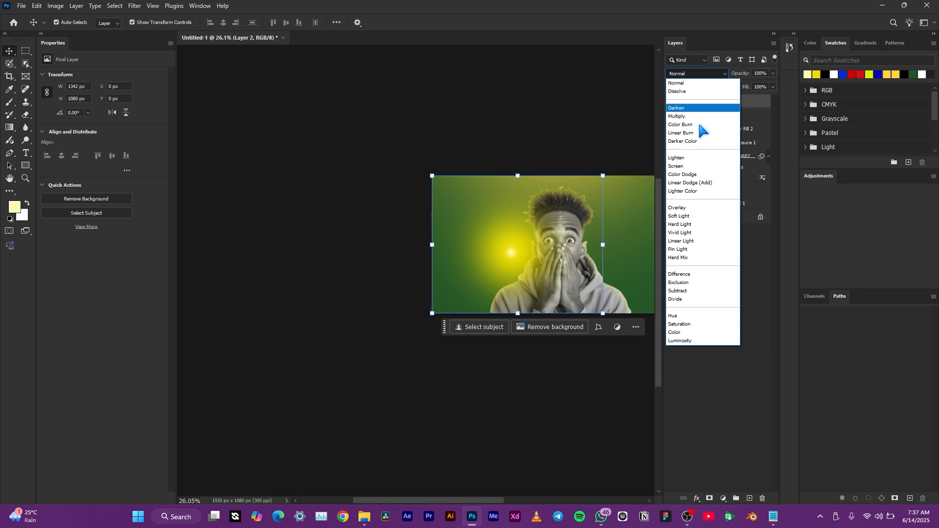
{"action": "left_click", "coordinate": [688, 166]}
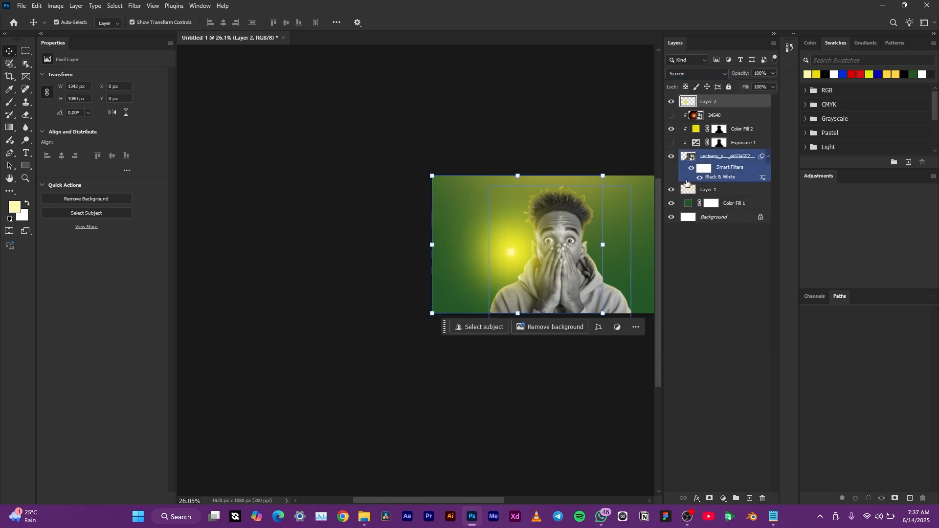
- Move the painted glow layer slightly inward and enlarge it proportionally to about 130% beside the man
{"action": "scroll", "coordinate": [576, 242], "scroll_direction": "up", "scroll_amount": 5}
{"action": "left_click_drag", "start_coordinate": [446, 255], "coordinate": [458, 264]}
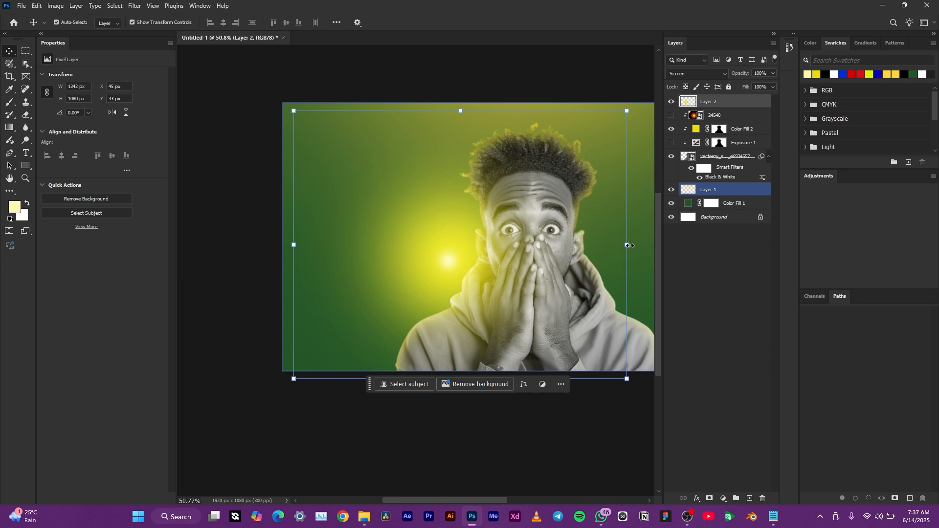
{"action": "left_click_drag", "start_coordinate": [627, 244], "coordinate": [595, 244]}
{"action": "left_click_drag", "start_coordinate": [533, 248], "coordinate": [477, 240]}
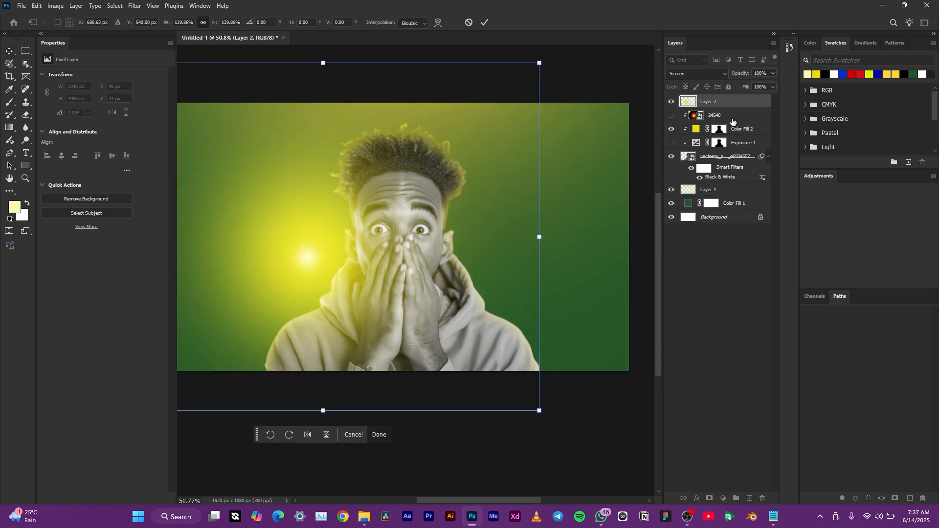
- Clip the glow layer to the man and shift the glow across to the opposite side of his hood
{"action": "left_click", "coordinate": [743, 108], "text": "alt"}
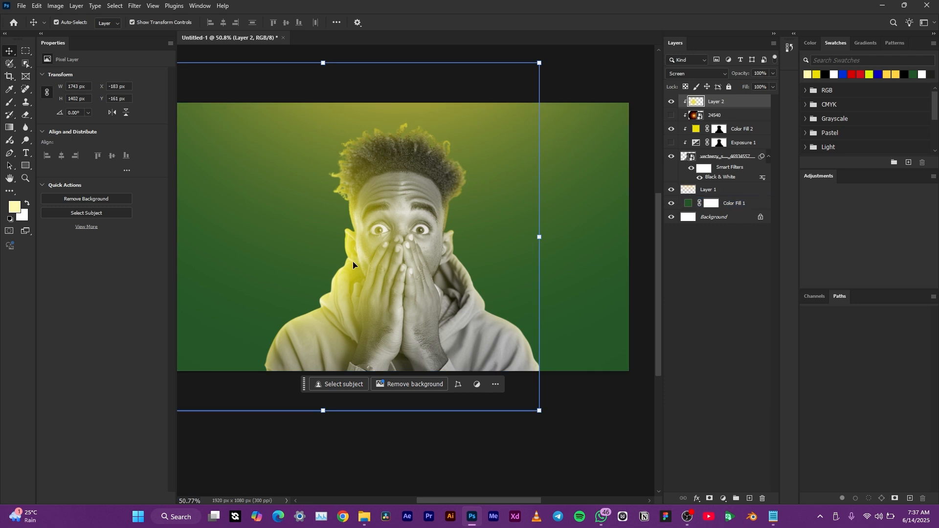
{"action": "left_click_drag", "start_coordinate": [353, 265], "coordinate": [520, 256]}
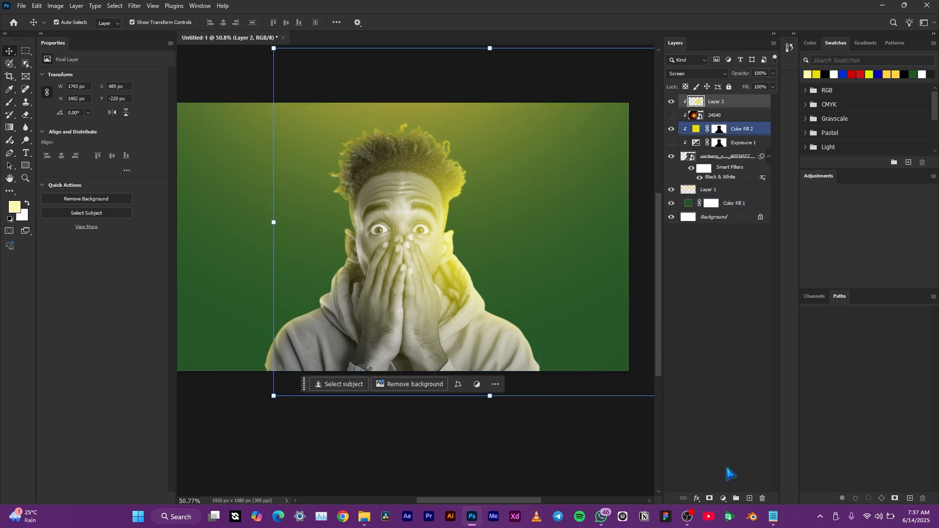
- Switch to the Notepad lesson notes, widen and move their window off the man to review them, and return to Photoshop
{"action": "left_click", "coordinate": [773, 516]}
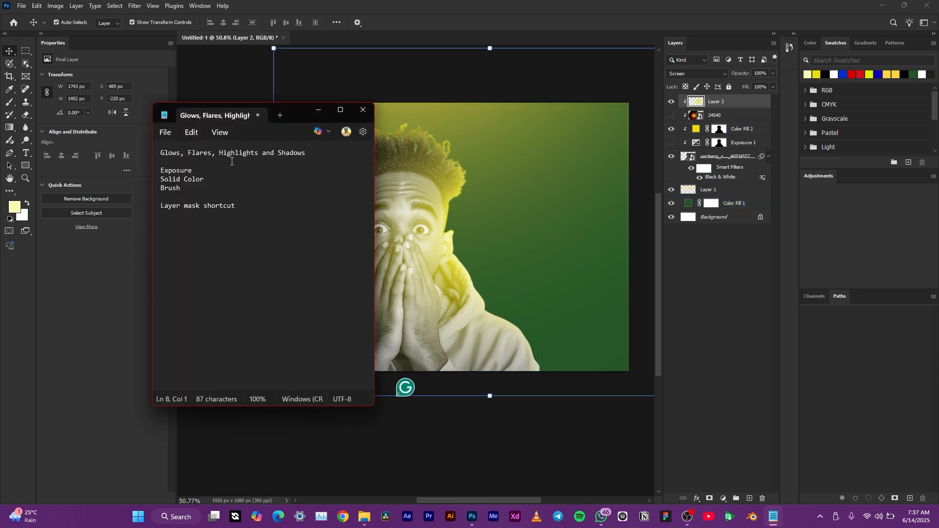
{"action": "left_click_drag", "start_coordinate": [301, 114], "coordinate": [442, 113]}
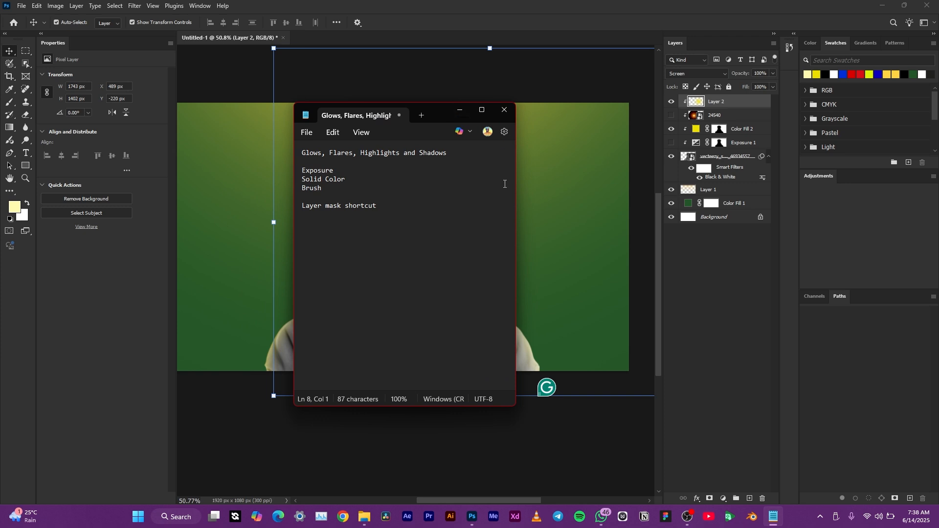
{"action": "left_click_drag", "start_coordinate": [515, 196], "coordinate": [606, 195]}
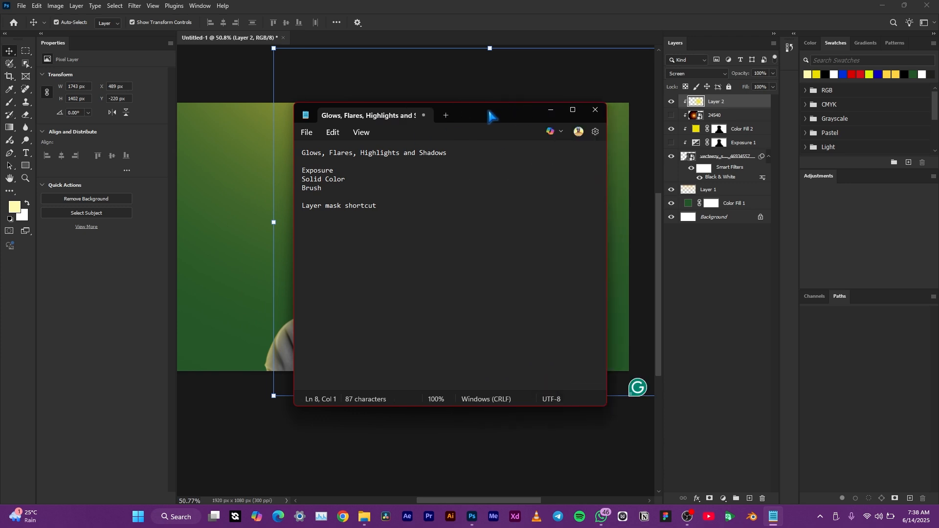
{"action": "left_click_drag", "start_coordinate": [489, 115], "coordinate": [692, 116]}
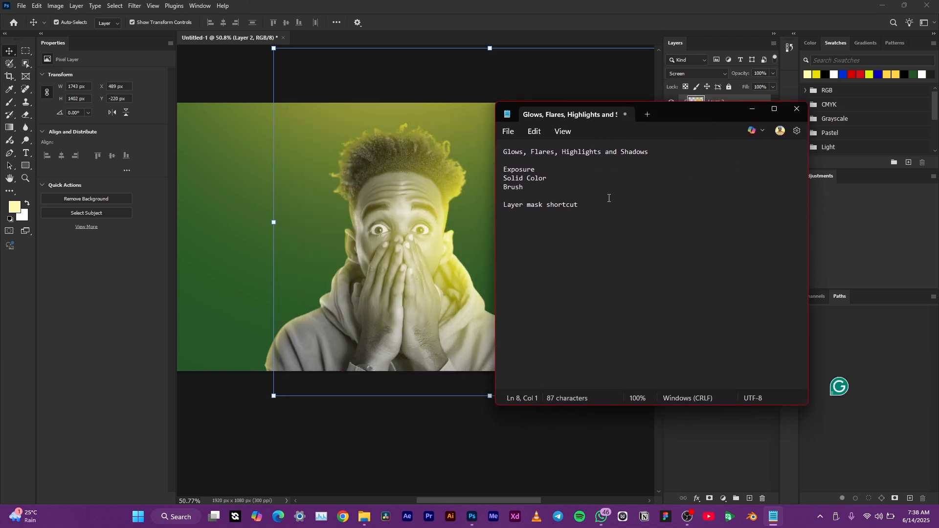
{"action": "left_click", "coordinate": [449, 234]}
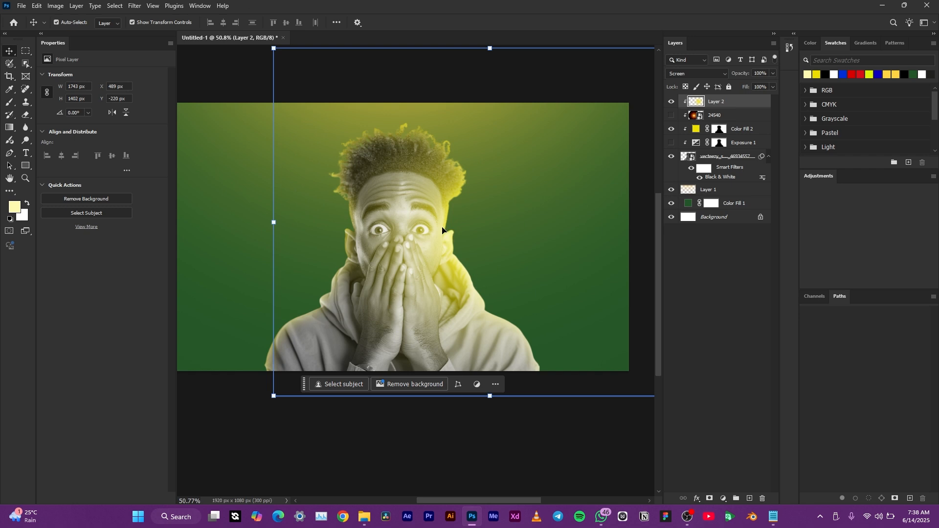
- Nudge the clipped glow closer to the man's face to X 405 px, undoing a second trial move
{"action": "left_click_drag", "start_coordinate": [446, 249], "coordinate": [425, 250]}
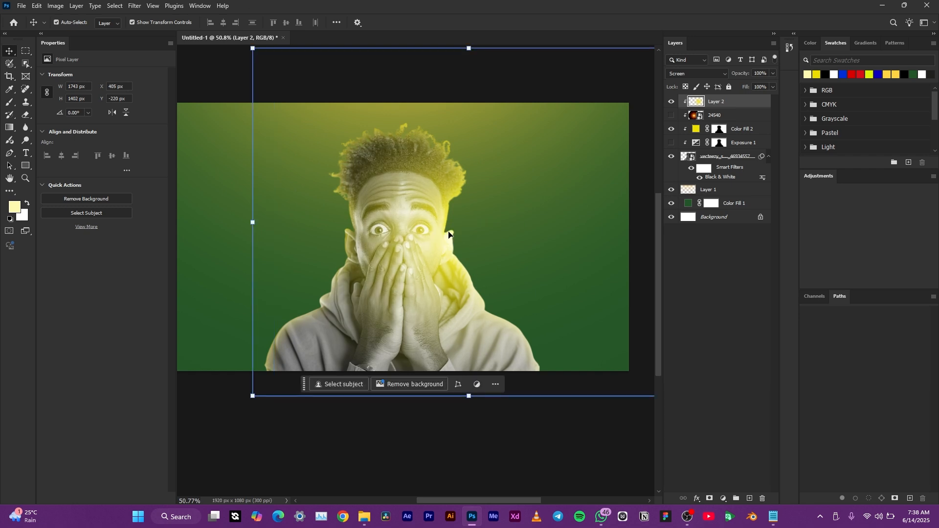
{"action": "left_click_drag", "start_coordinate": [449, 234], "coordinate": [475, 245]}
{"action": "key", "text": "ctrl+z"}
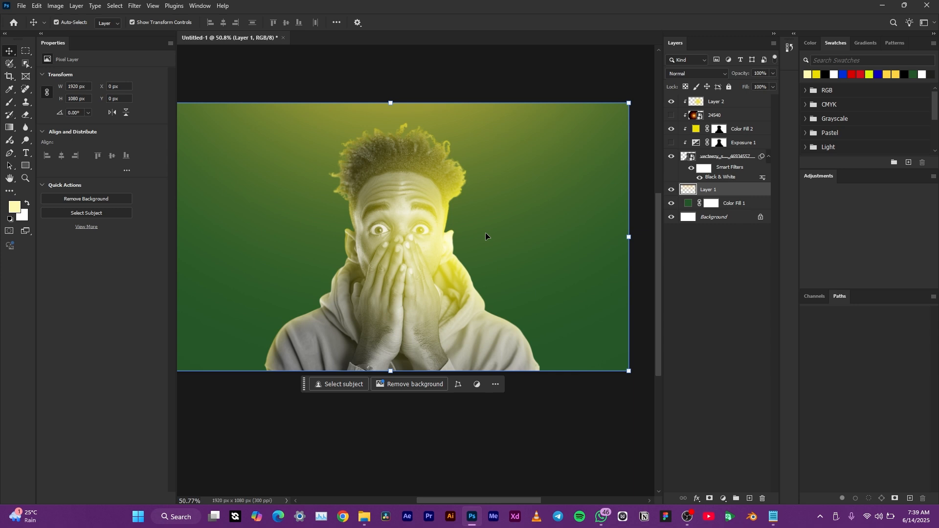
- Compare the man with and without the Color Fill 2 rim light, and hide the painted glow layer, Layer 2
{"action": "left_click", "coordinate": [739, 135]}
{"action": "left_click", "coordinate": [671, 129]}
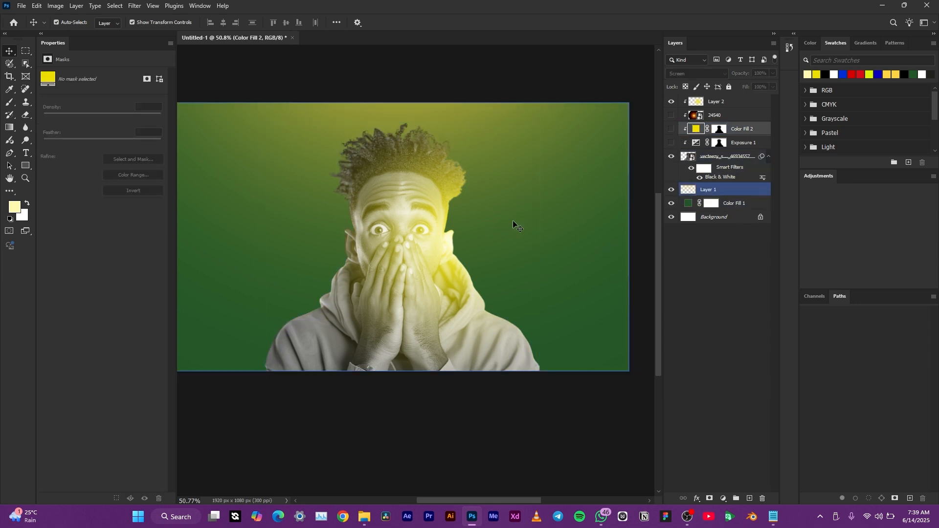
{"action": "left_click", "coordinate": [671, 129]}
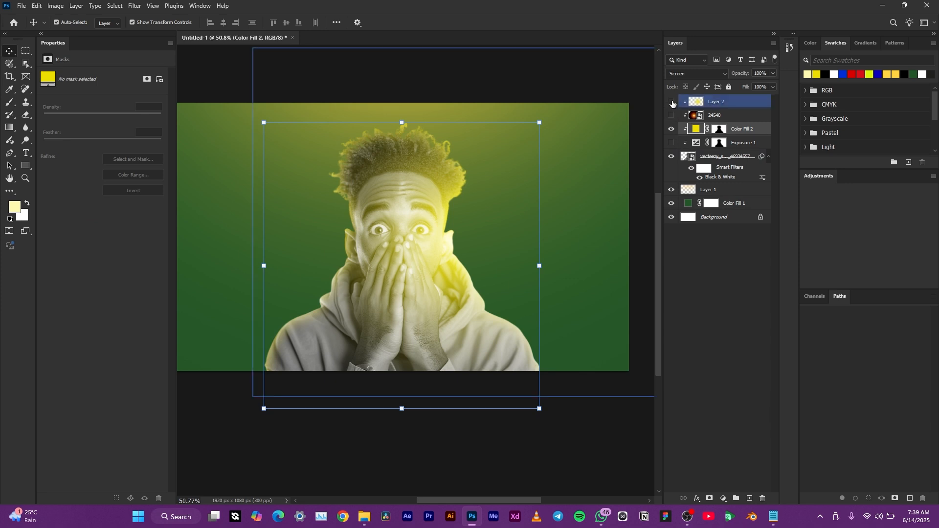
{"action": "left_click", "coordinate": [671, 101]}
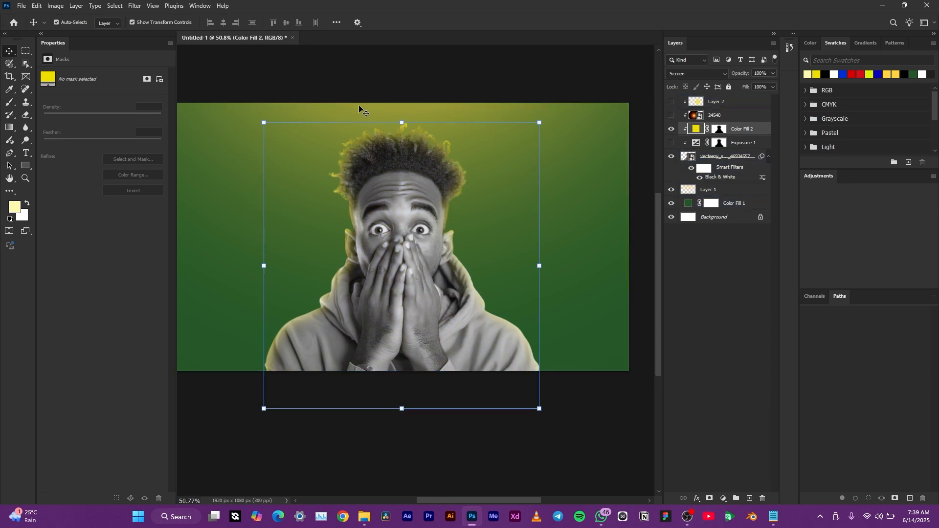
- Set the feather of the Color Fill 2 layer mask to 46.7 px to soften the yellow rim light
{"action": "left_click", "coordinate": [722, 131]}
{"action": "left_click", "coordinate": [98, 139]}
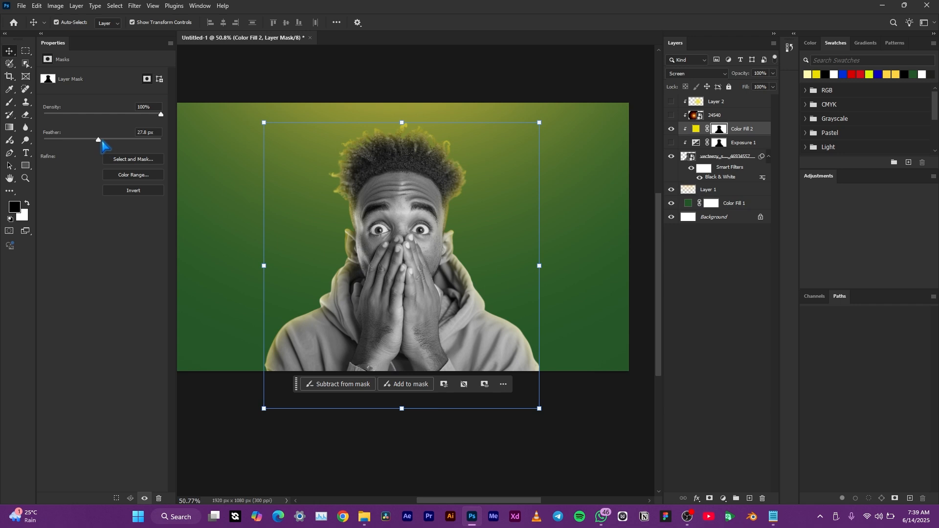
{"action": "mouse_move", "coordinate": [101, 142]}
{"action": "left_mouse_down"}
{"action": "mouse_move", "coordinate": [115, 141]}
{"action": "mouse_move", "coordinate": [72, 141]}
{"action": "mouse_move", "coordinate": [107, 143]}
{"action": "left_mouse_up"}
{"action": "left_click", "coordinate": [444, 172]}
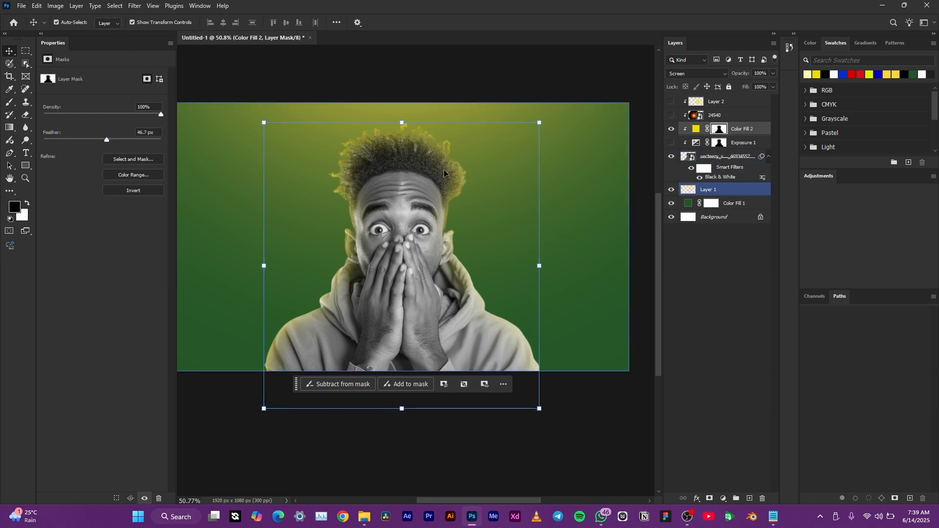
- Hide the Color Fill 2 layer and briefly show the Exposure 1 layer to compare its effect on the man
{"action": "left_click", "coordinate": [675, 131]}
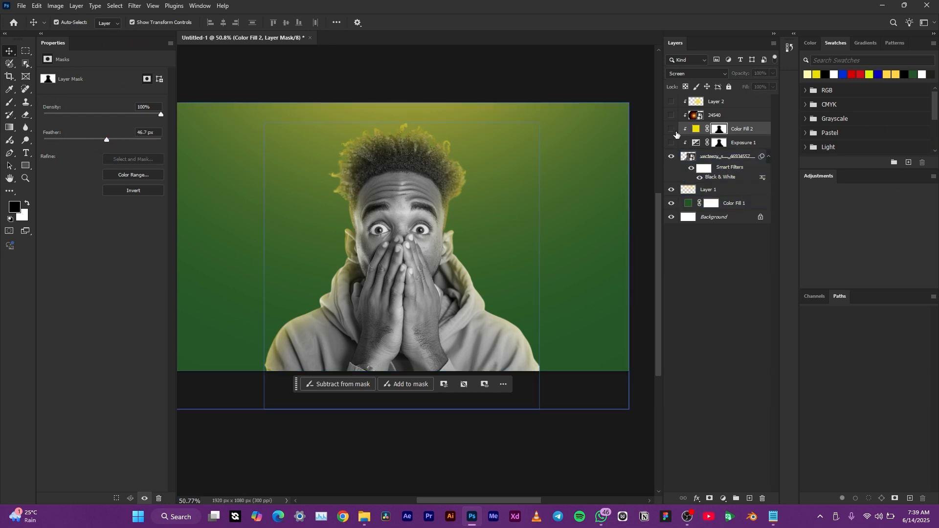
{"action": "left_click", "coordinate": [671, 144]}
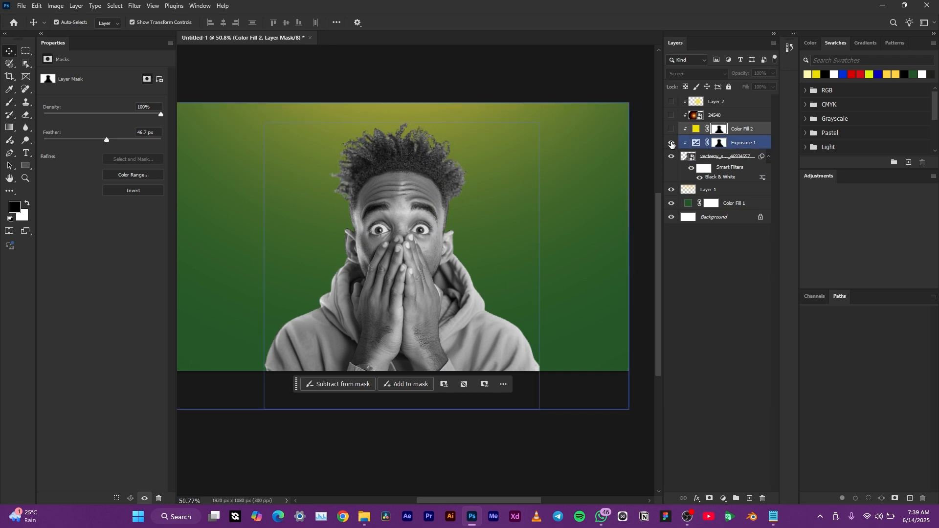
{"action": "left_click", "coordinate": [671, 143]}
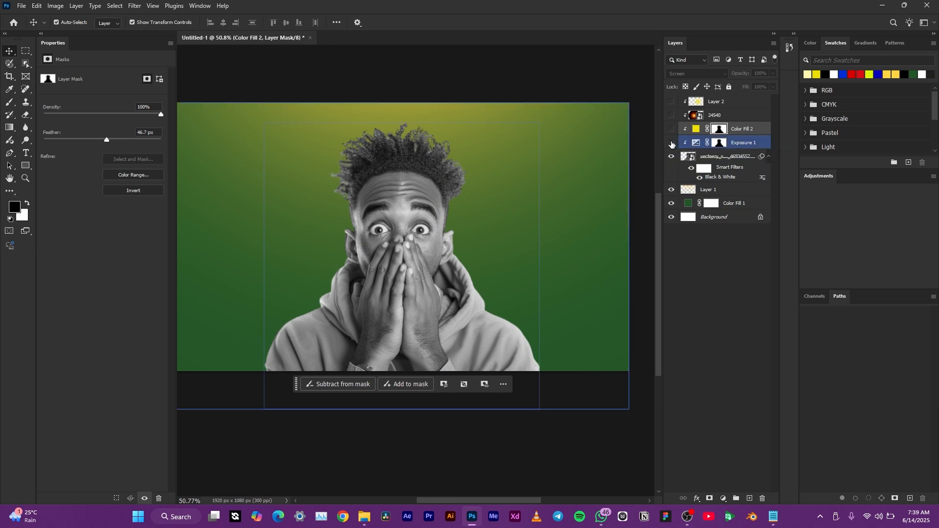